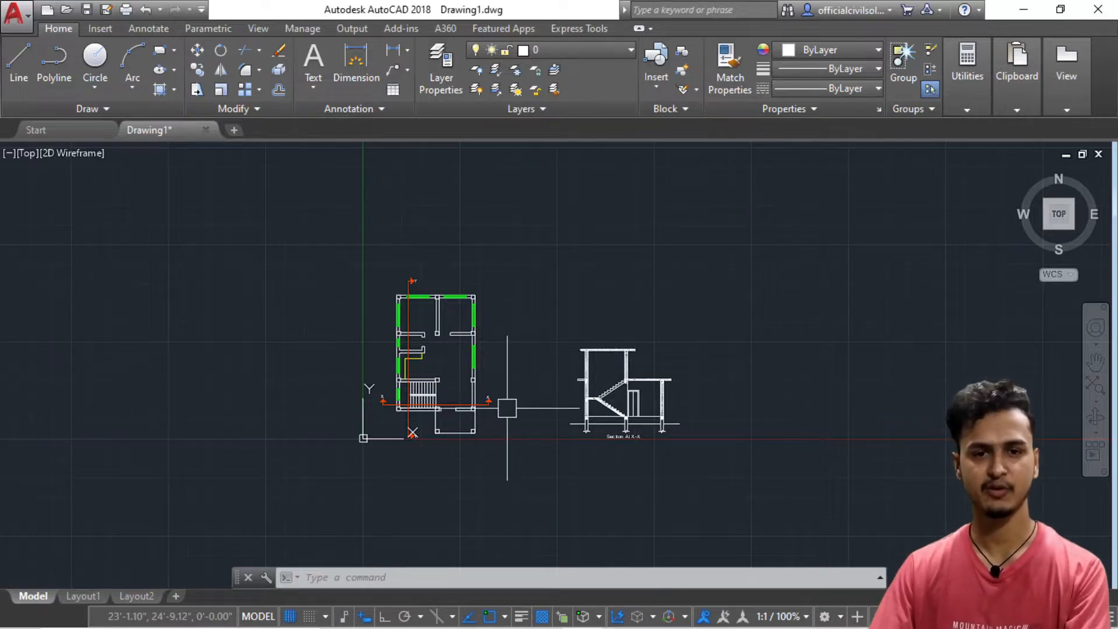
# - Examine the ground floor plan and the finished Section At X-X drawing beside it
pyautogui.scroll(8, 469, 379)
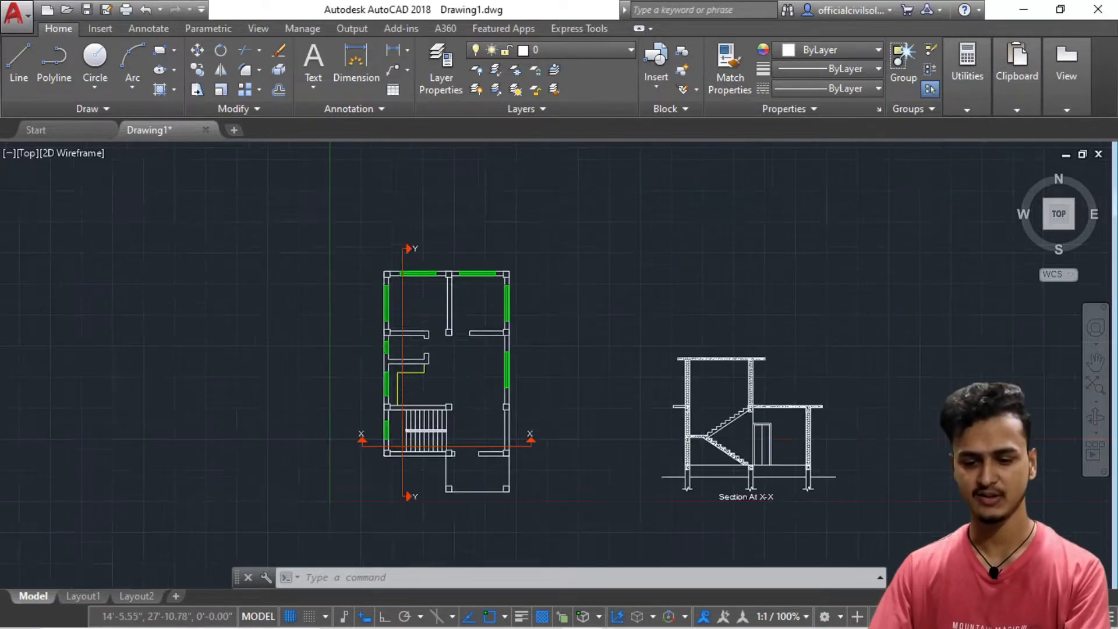
pyautogui.scroll(-3, 492, 322)
pyautogui.scroll(-2, 464, 310)
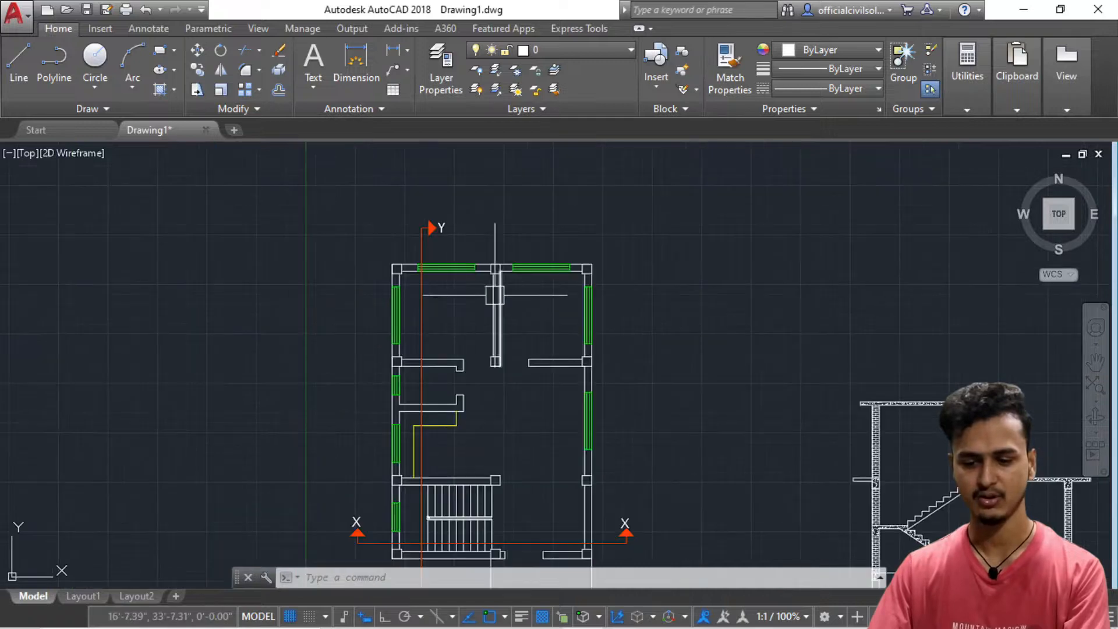
pyautogui.scroll(-3, 479, 305)
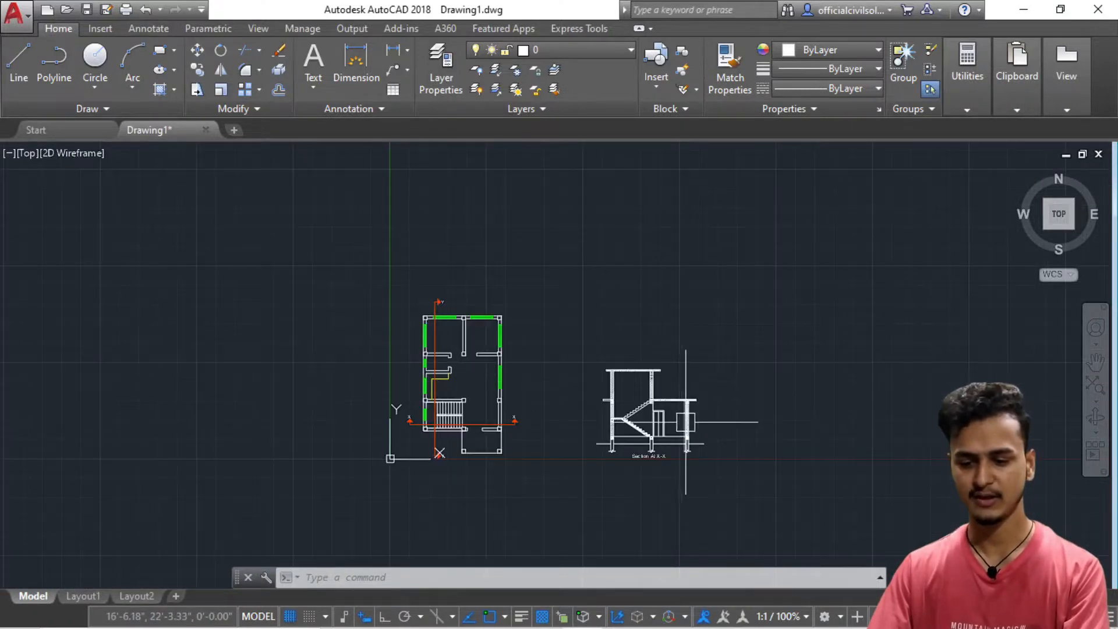
pyautogui.scroll(4, 649, 420)
pyautogui.scroll(2, 640, 415)
pyautogui.scroll(-2, 635, 399)
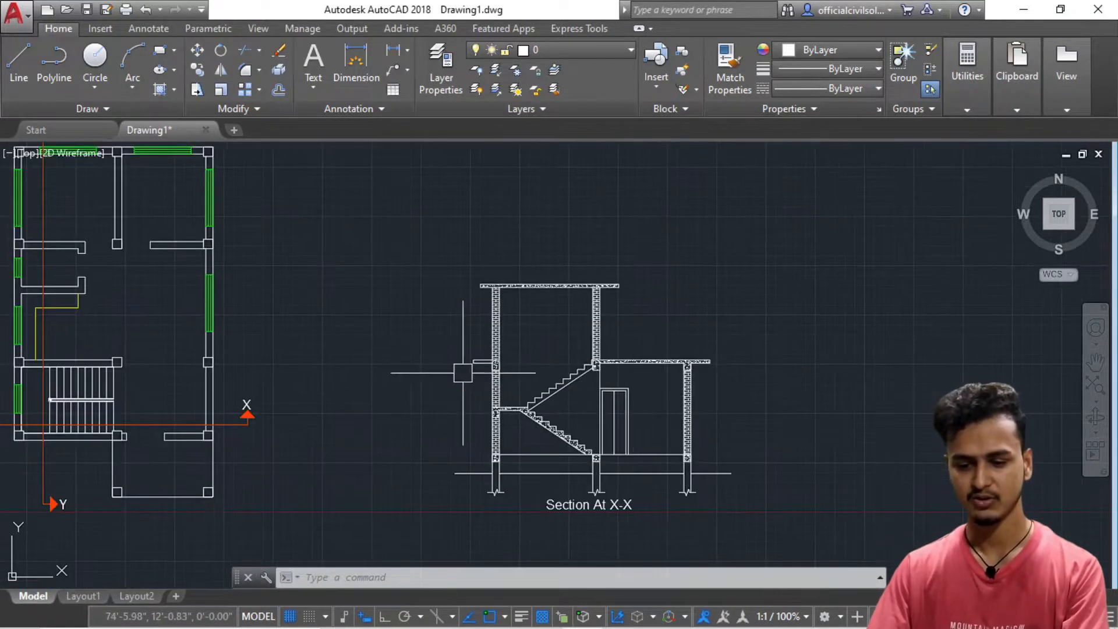
pyautogui.scroll(-2, 631, 374)
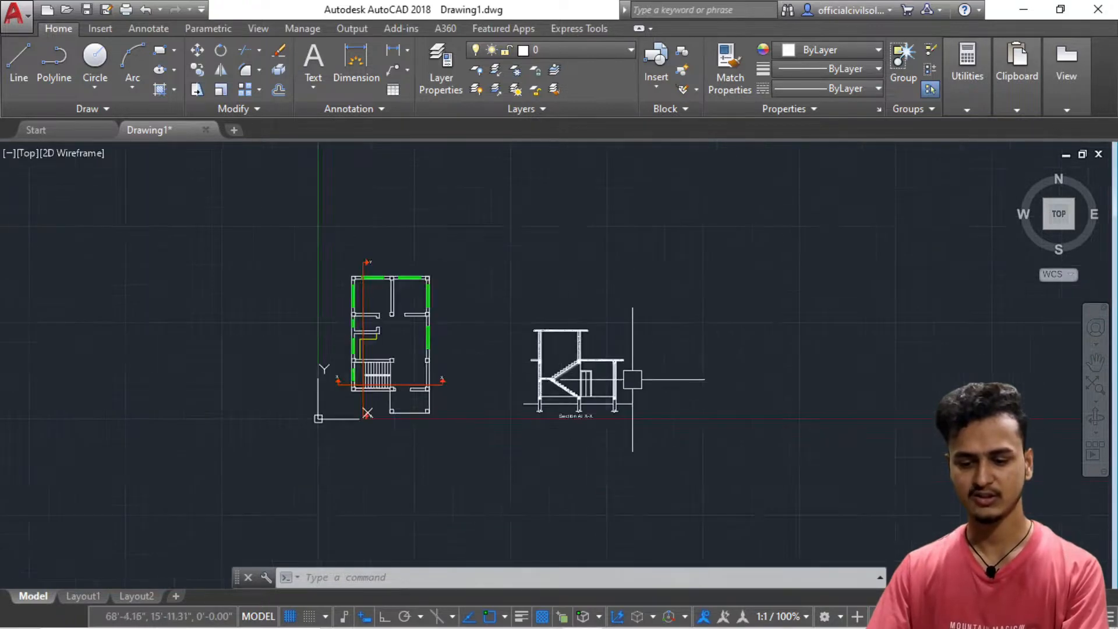
pyautogui.scroll(2, 634, 381)
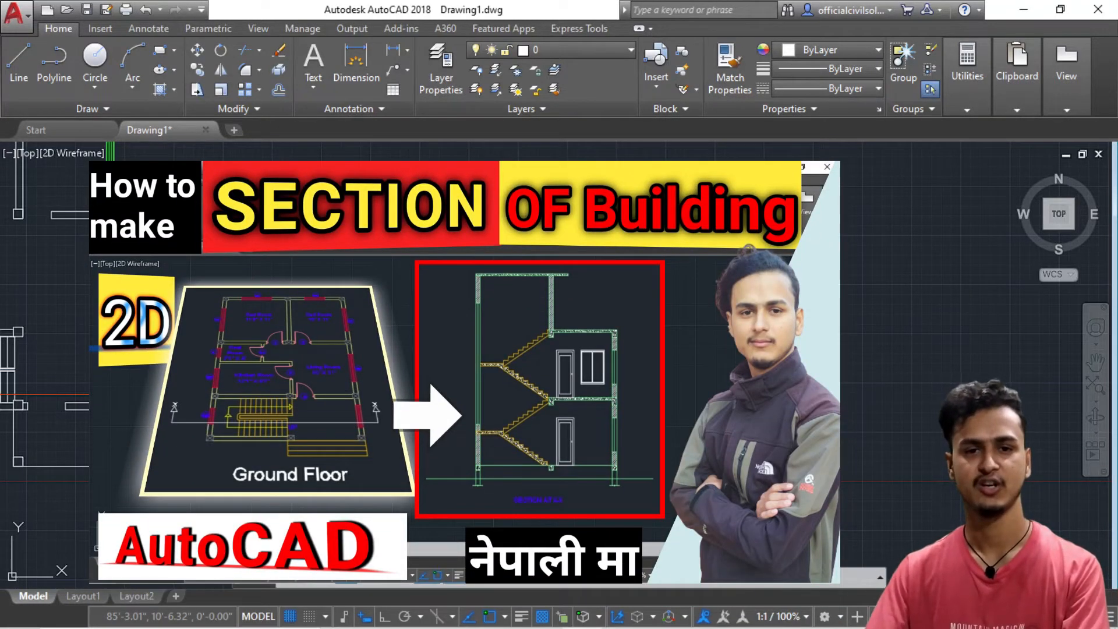
# - Examine where the X-X and Y-Y section lines cross the rooms, staircase and porch on the floor plan
pyautogui.scroll(-3, 672, 367)
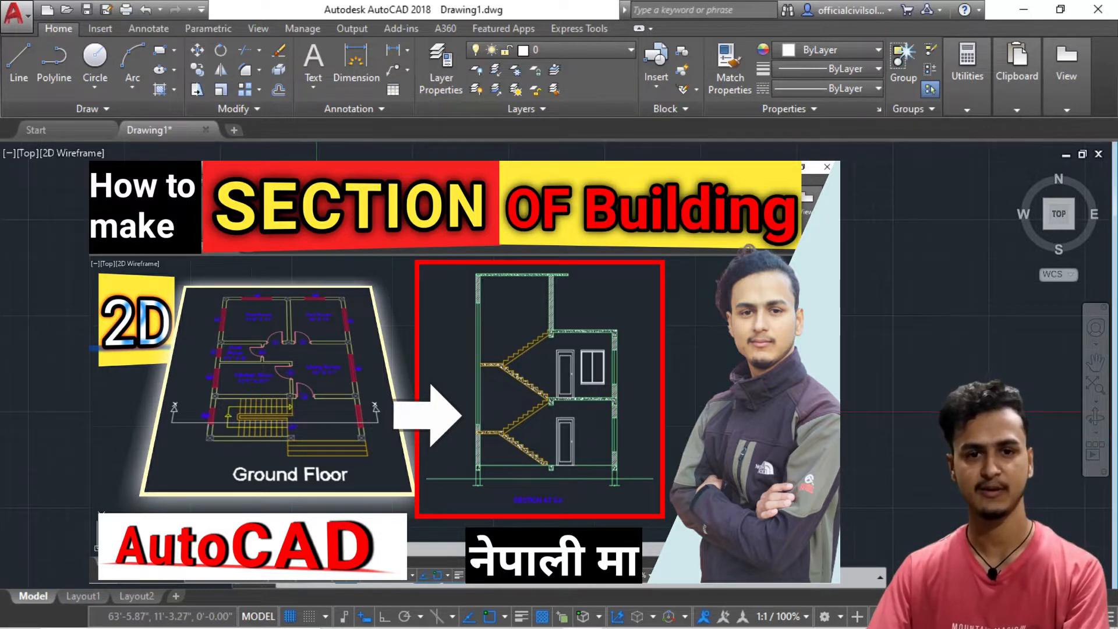
pyautogui.scroll(2, 389, 352)
pyautogui.scroll(-2, 387, 278)
pyautogui.scroll(4, 386, 277)
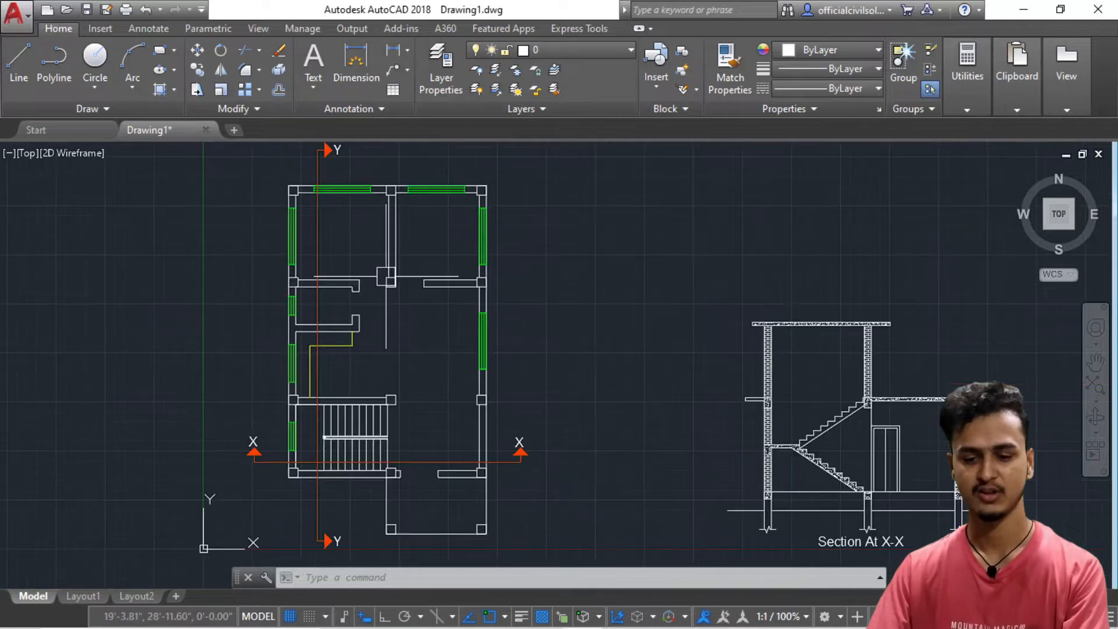
pyautogui.scroll(6, 356, 463)
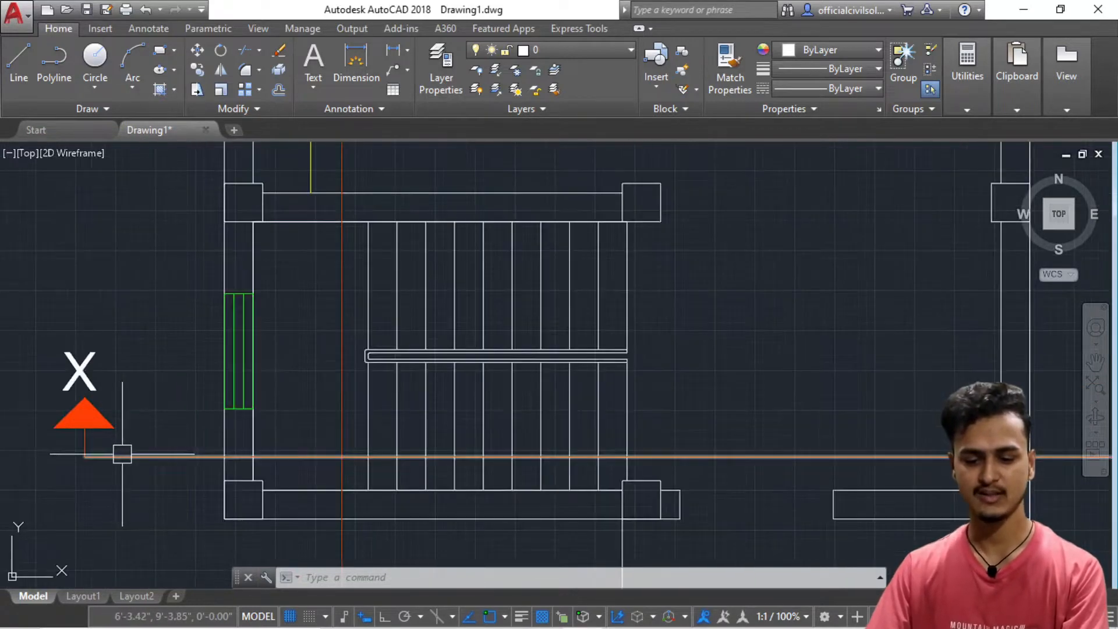
pyautogui.scroll(-6, 183, 456)
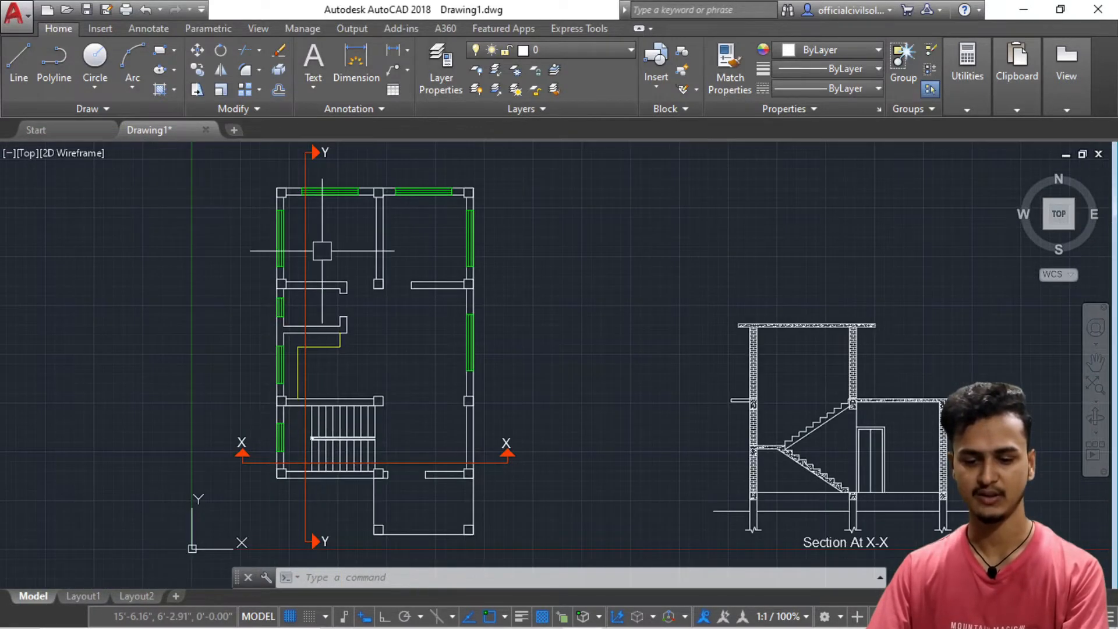
pyautogui.scroll(2, 387, 250)
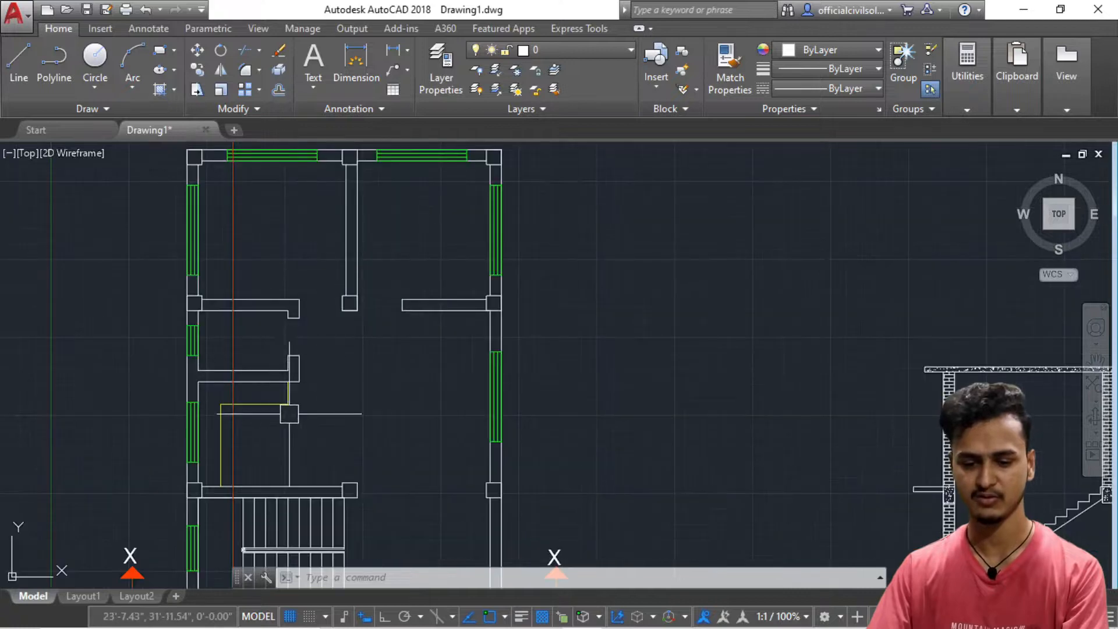
pyautogui.scroll(-2, 299, 342)
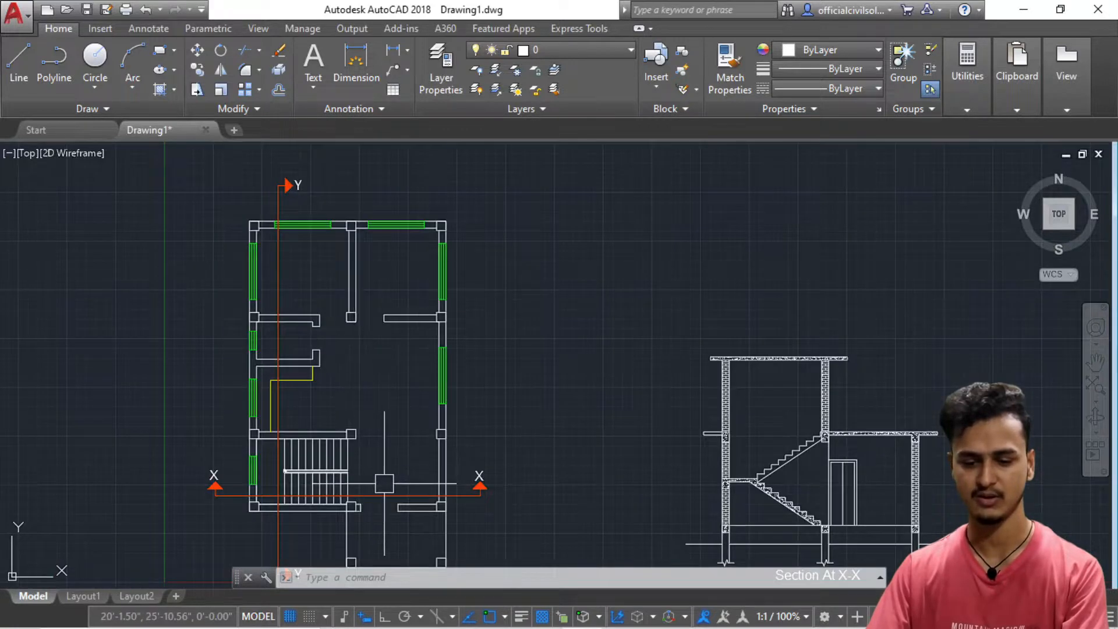
pyautogui.scroll(3, 310, 494)
pyautogui.scroll(-3, 310, 494)
pyautogui.scroll(4, 374, 457)
pyautogui.scroll(-2, 445, 474)
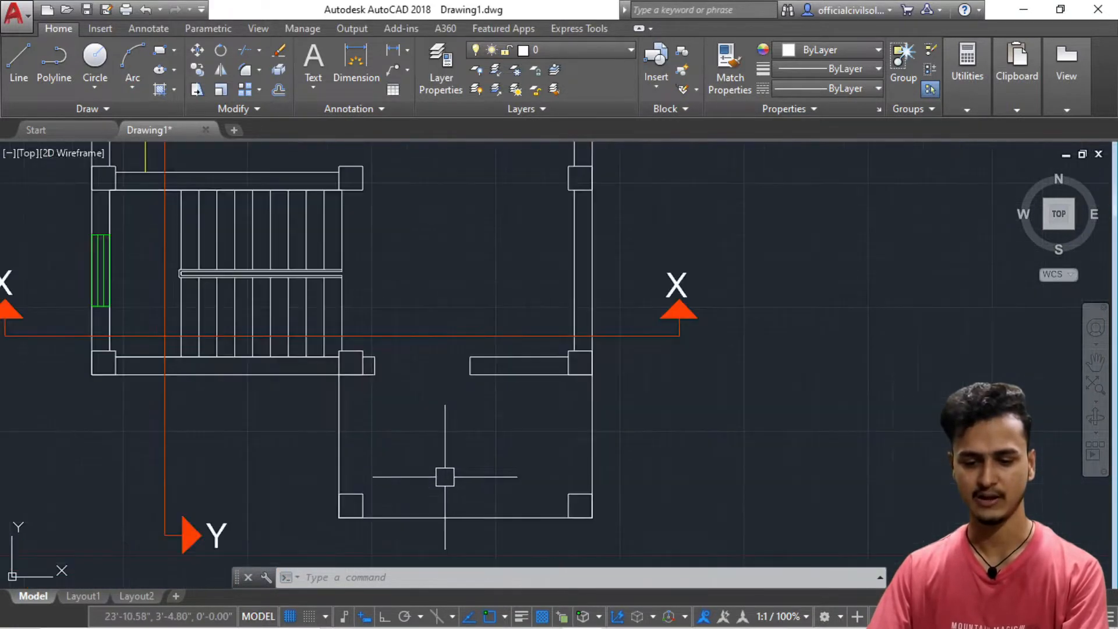
pyautogui.scroll(-3, 536, 477)
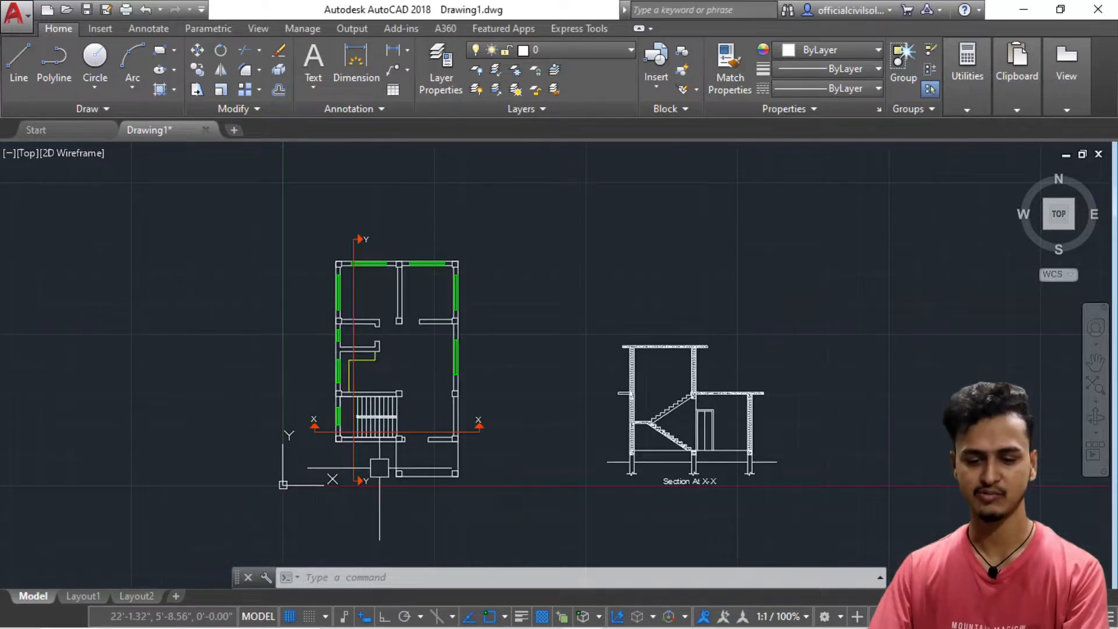
# - Inspect the X-X and Y-Y cut lines near the staircase and compare them with the Section At X-X drawing
pyautogui.scroll(5, 379, 467)
pyautogui.scroll(2, 175, 370)
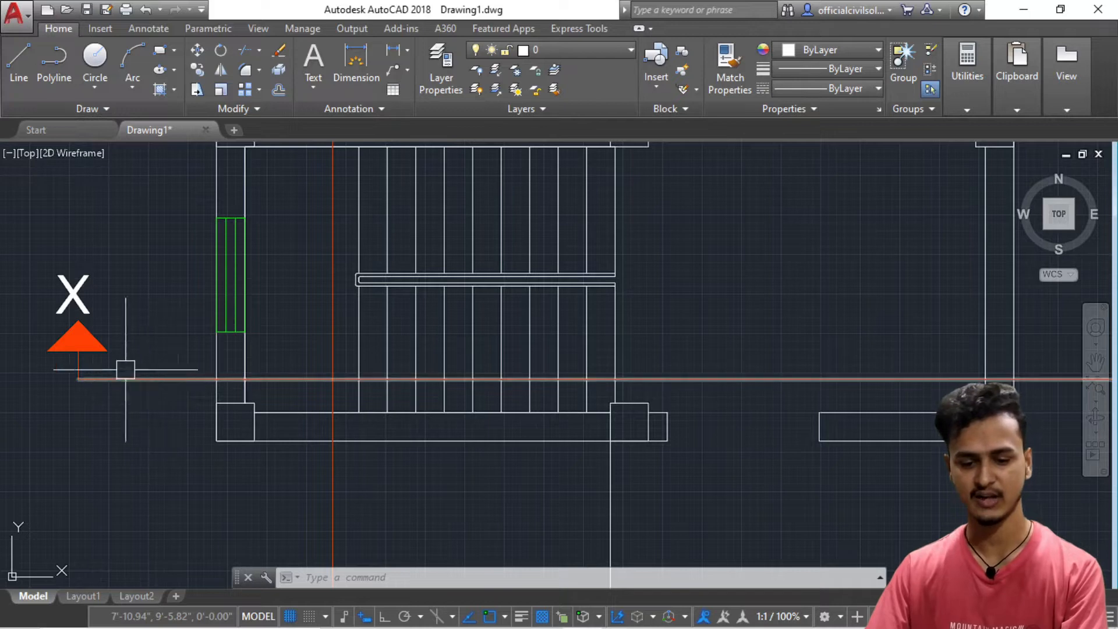
pyautogui.scroll(-2, 175, 379)
pyautogui.scroll(-2, 256, 416)
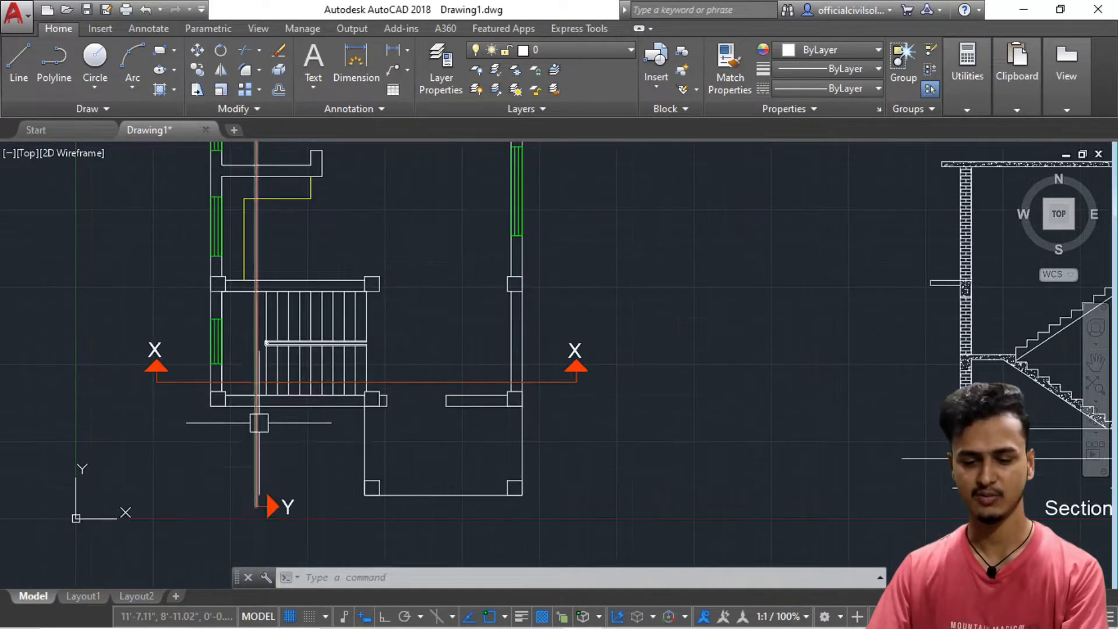
pyautogui.scroll(4, 249, 384)
pyautogui.scroll(-6, 175, 347)
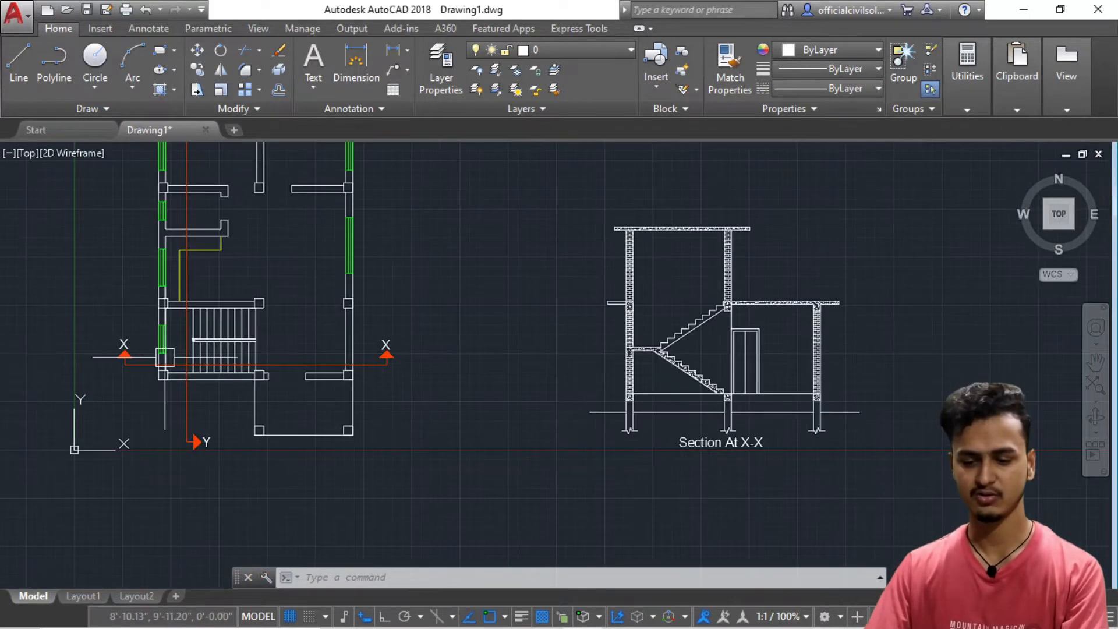
pyautogui.scroll(4, 775, 413)
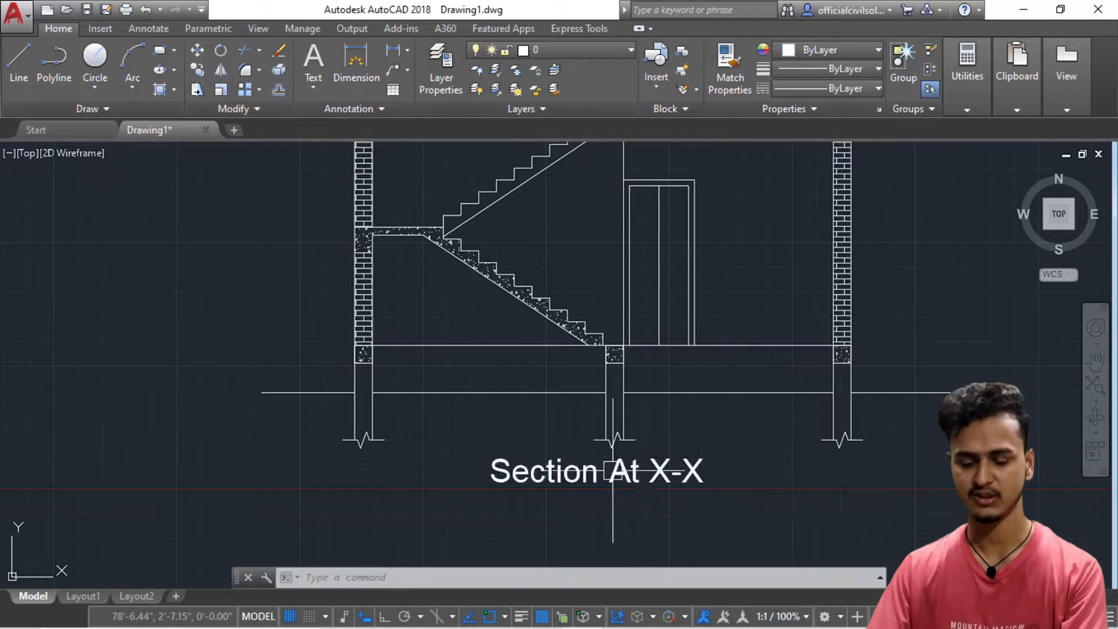
pyautogui.scroll(-6, 669, 466)
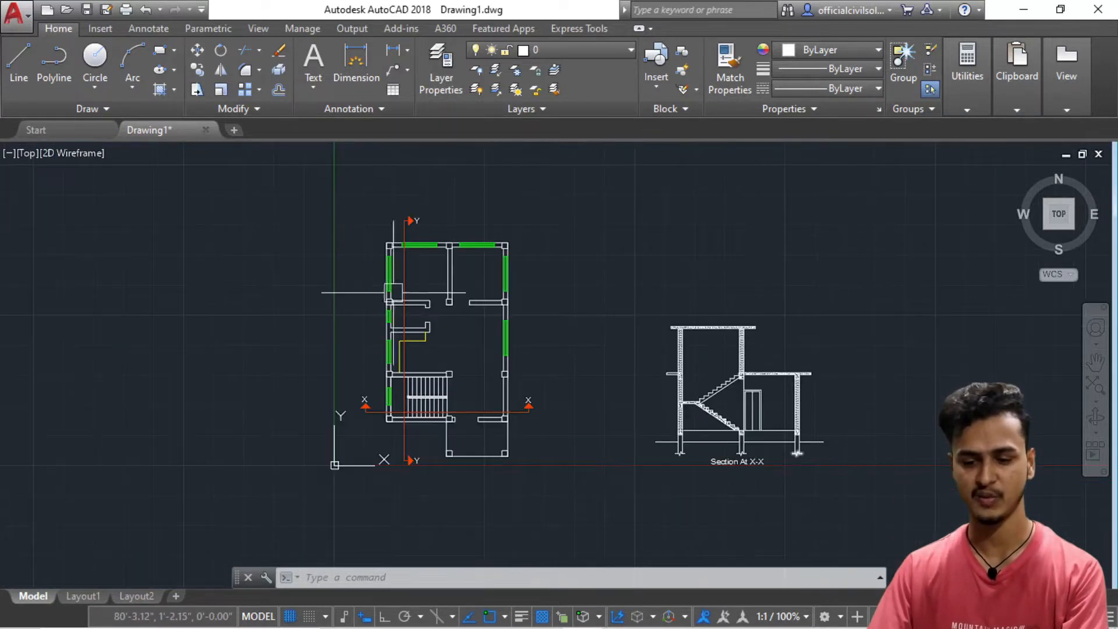
# - Compare the stair flights and door in the X-X section with the staircase area of the floor plan
pyautogui.scroll(2, 792, 441)
pyautogui.scroll(-2, 757, 441)
pyautogui.scroll(5, 699, 441)
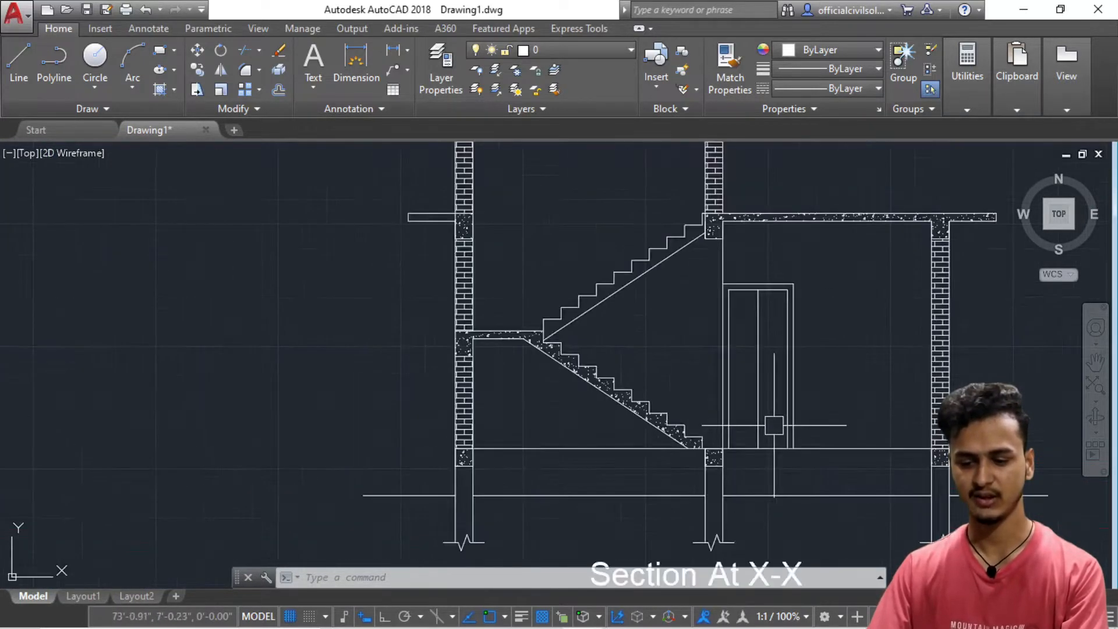
pyautogui.scroll(-1, 666, 441)
pyautogui.scroll(-5, 666, 441)
pyautogui.scroll(7, 631, 439)
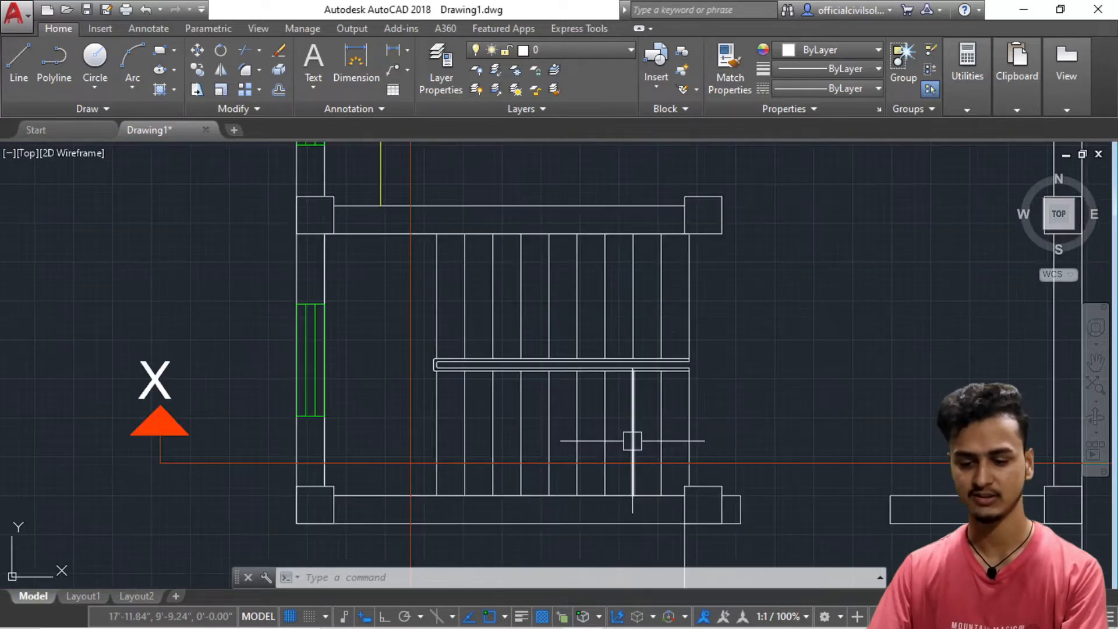
pyautogui.scroll(-4, 336, 426)
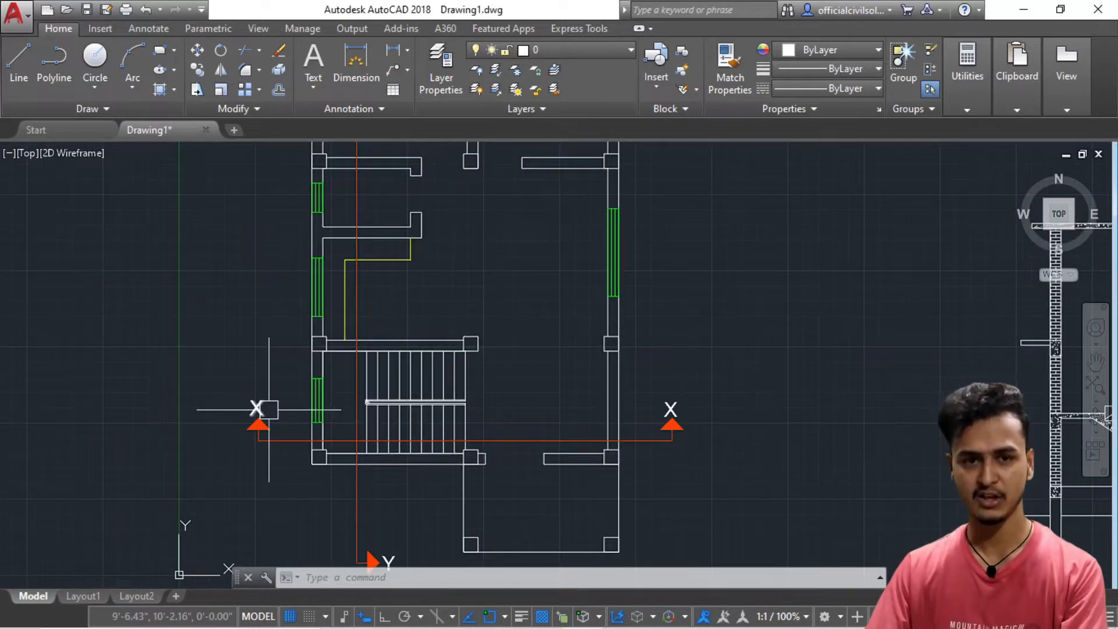
# - Turn on lineweight display so the section lines on the floor plan show thick
pyautogui.scroll(4, 372, 449)
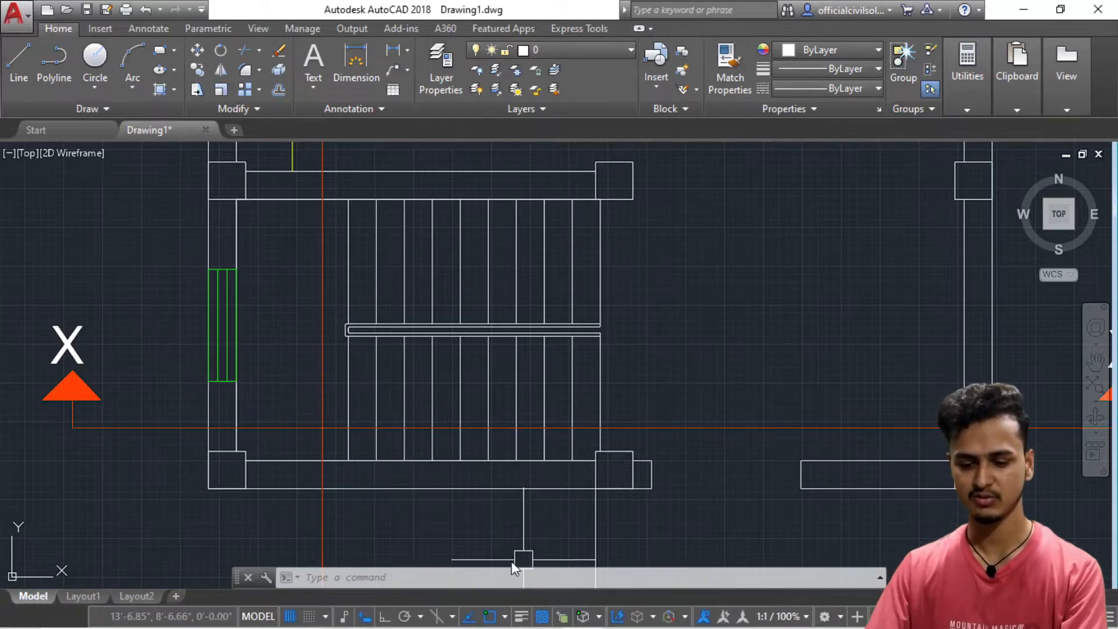
pyautogui.click(522, 617)
pyautogui.scroll(-1, 220, 418)
pyautogui.scroll(3, 211, 417)
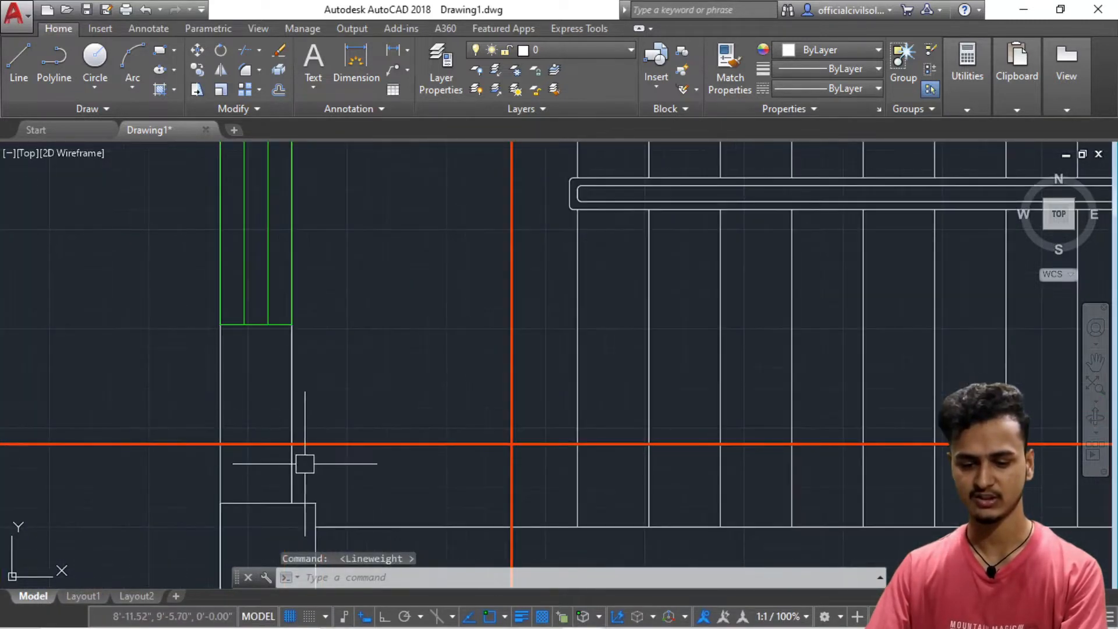
# - Follow the X-X section line across the plan, checking the walls and stair treads it cuts
pyautogui.scroll(2, 326, 446)
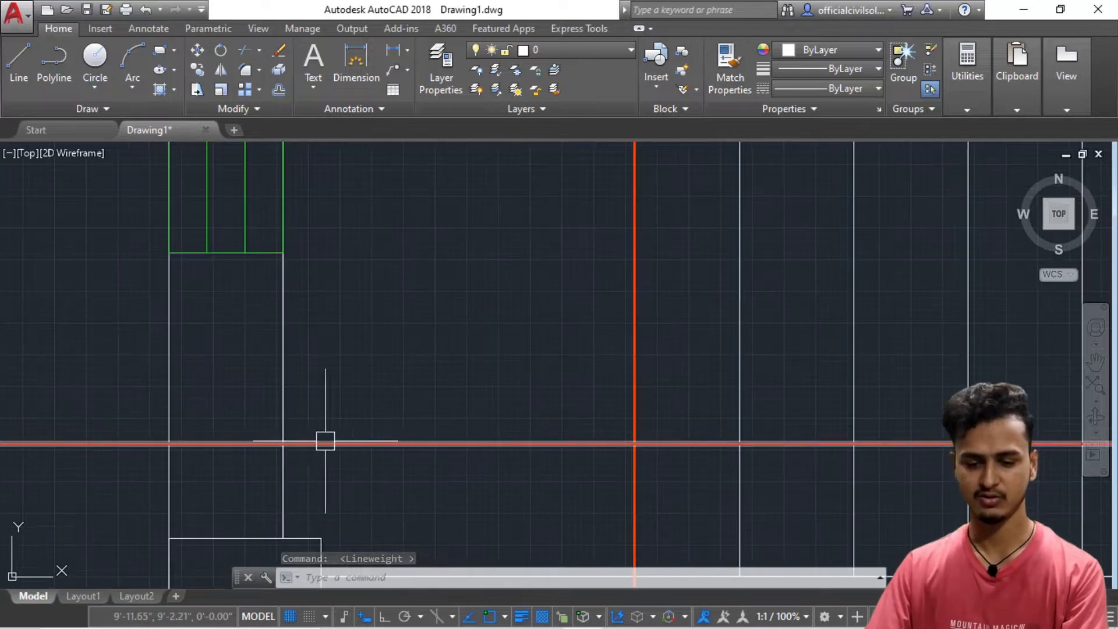
pyautogui.scroll(-2, 379, 446)
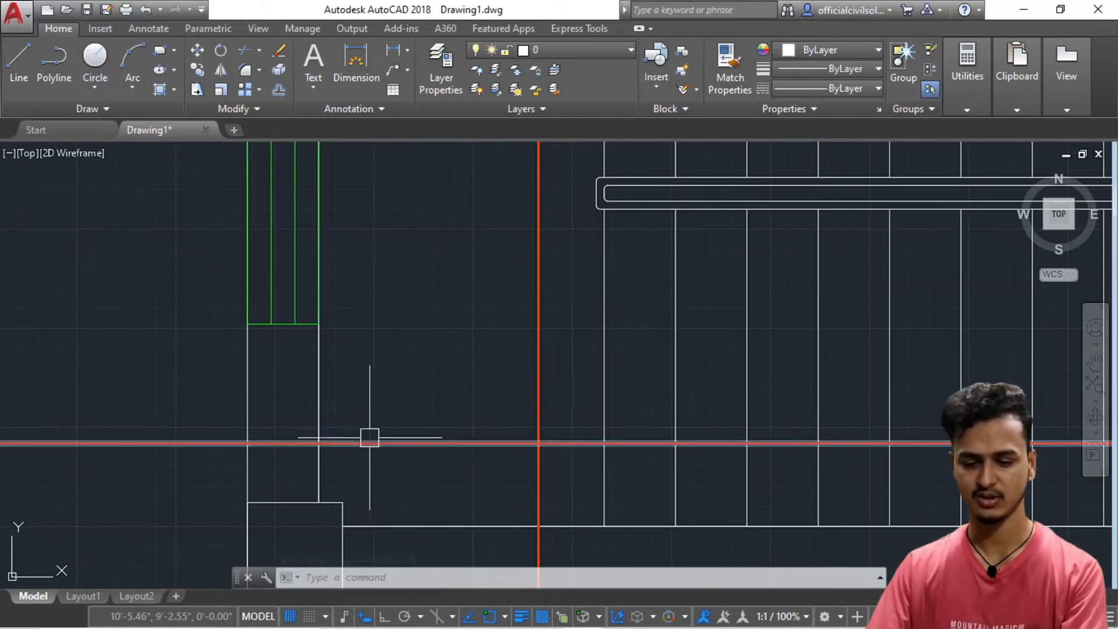
pyautogui.scroll(-4, 186, 428)
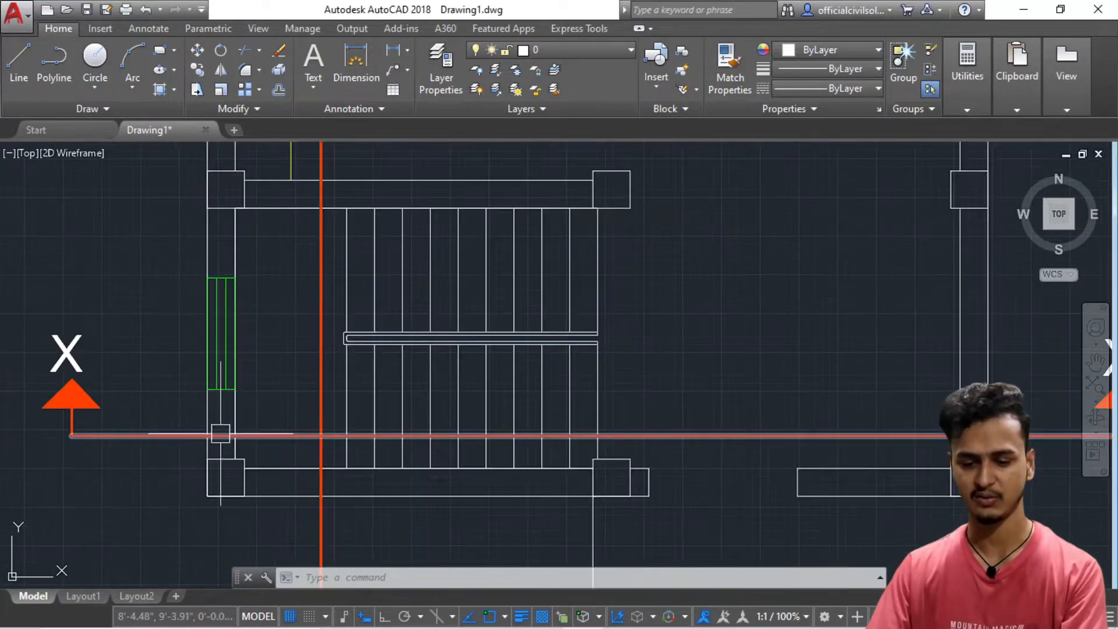
pyautogui.scroll(5, 233, 431)
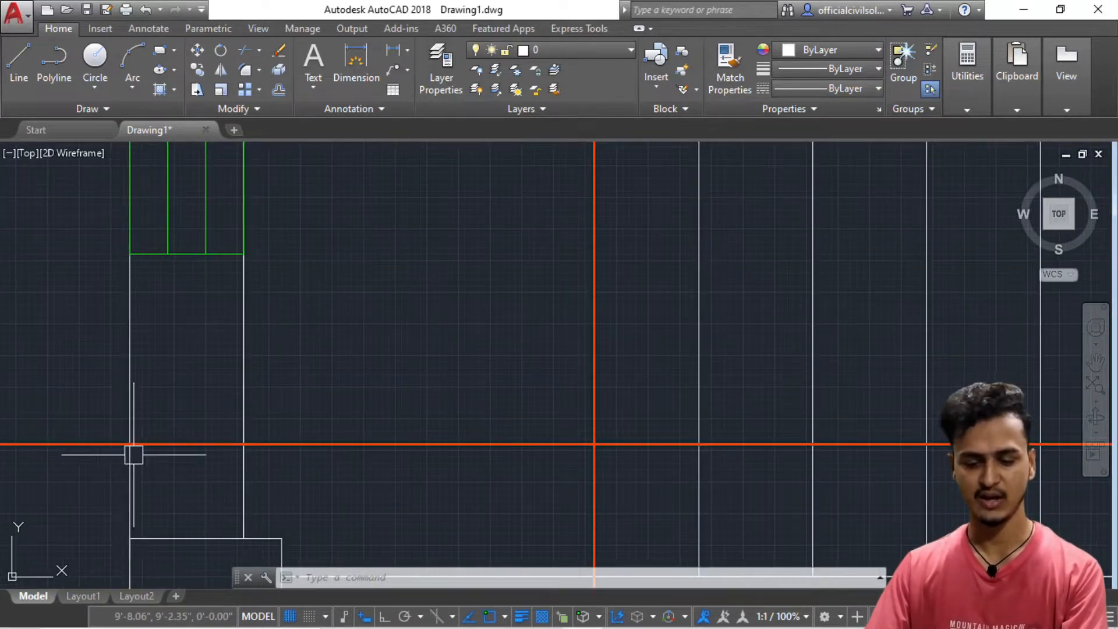
pyautogui.scroll(-3, 105, 445)
pyautogui.scroll(-1, 245, 439)
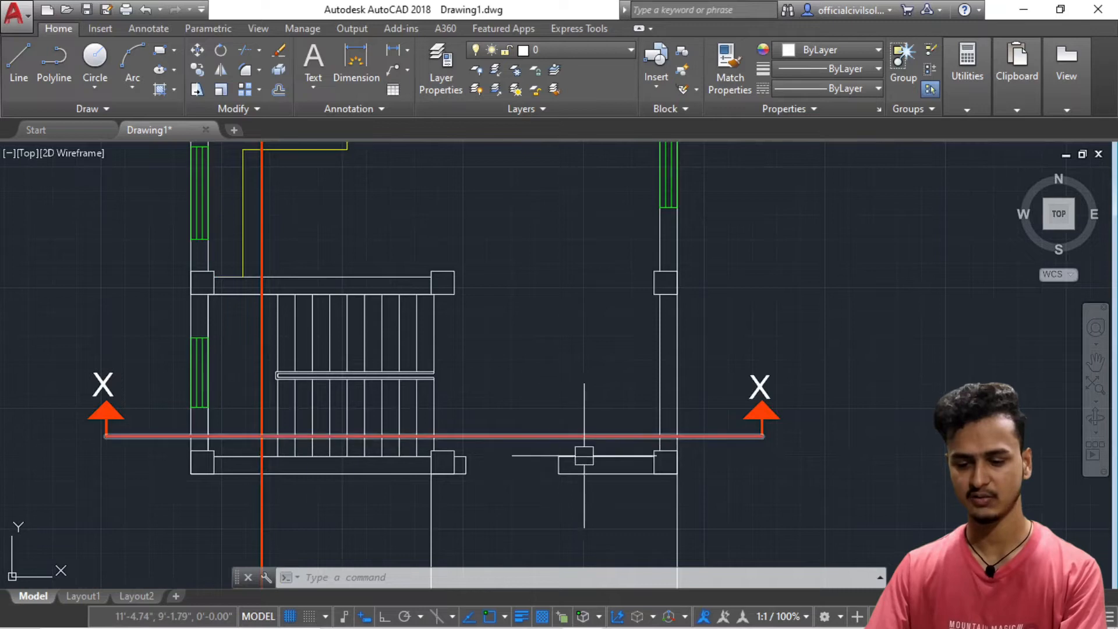
pyautogui.scroll(6, 687, 441)
pyautogui.scroll(-5, 590, 413)
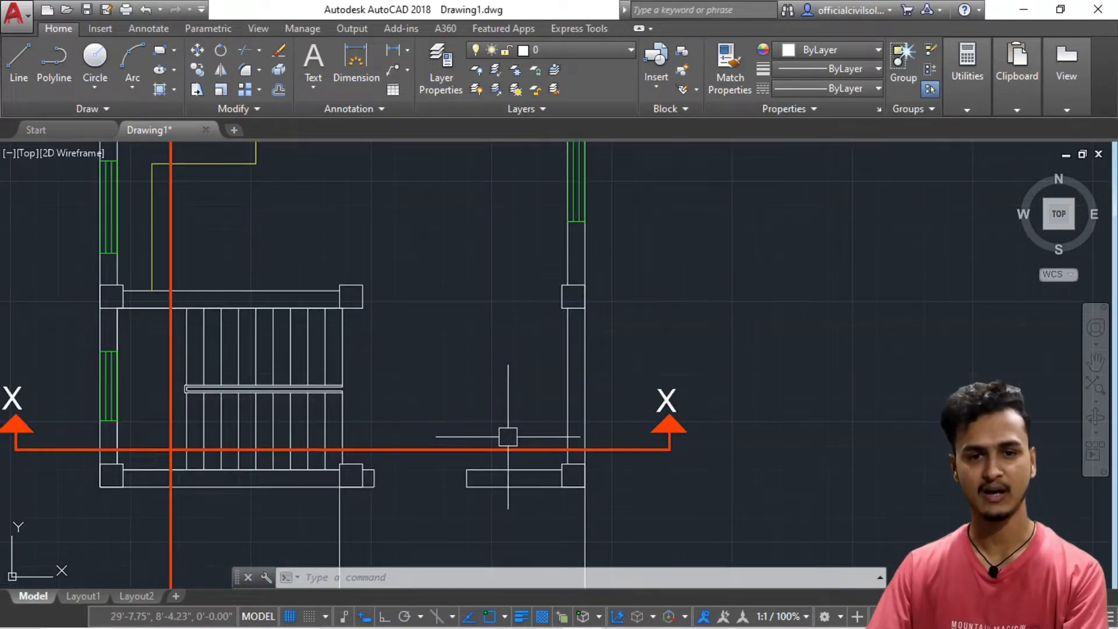
# - Examine the walls, stair flights, slabs and beam at the slab projection in the Section At X-X drawing
pyautogui.scroll(-2, 443, 430)
pyautogui.scroll(-4, 294, 402)
pyautogui.scroll(4, 745, 426)
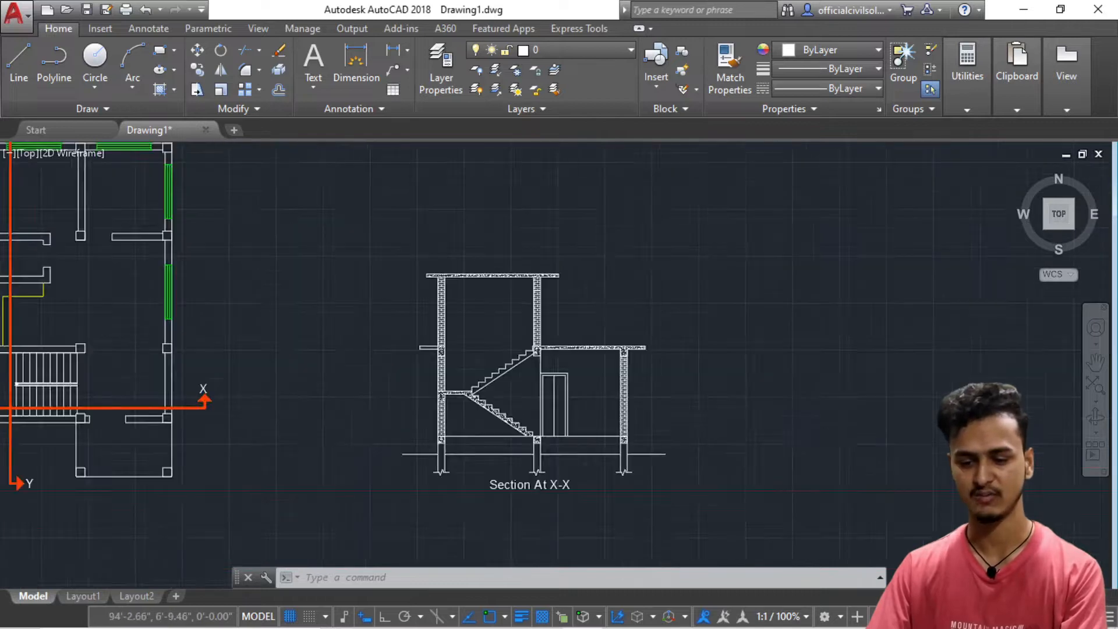
pyautogui.scroll(2, 465, 406)
pyautogui.scroll(-2, 523, 411)
pyautogui.scroll(2, 434, 390)
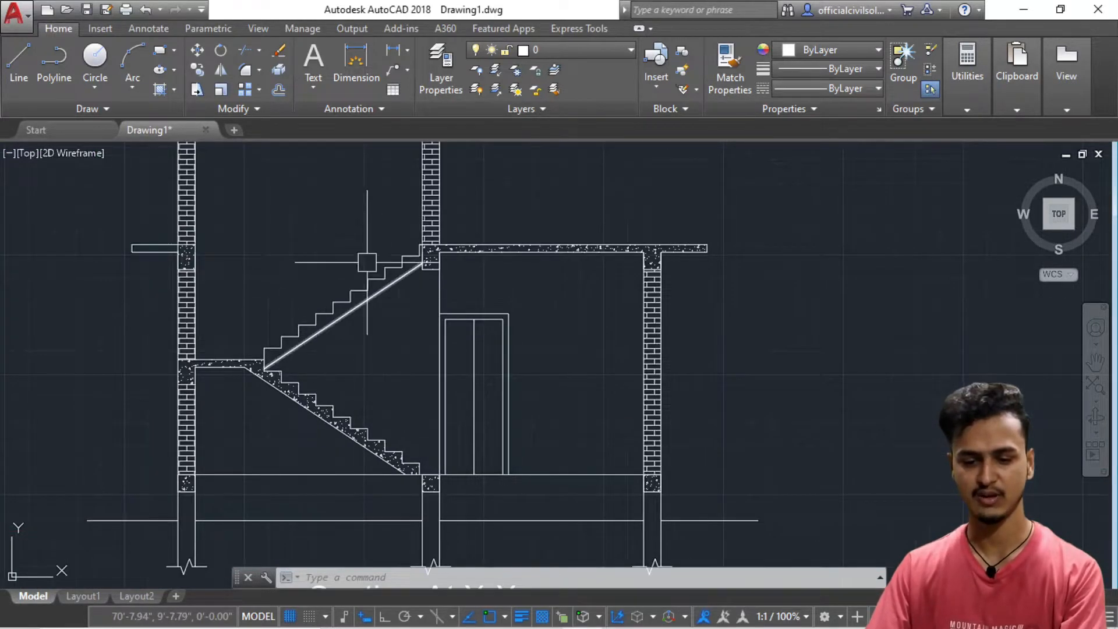
pyautogui.scroll(-2, 274, 286)
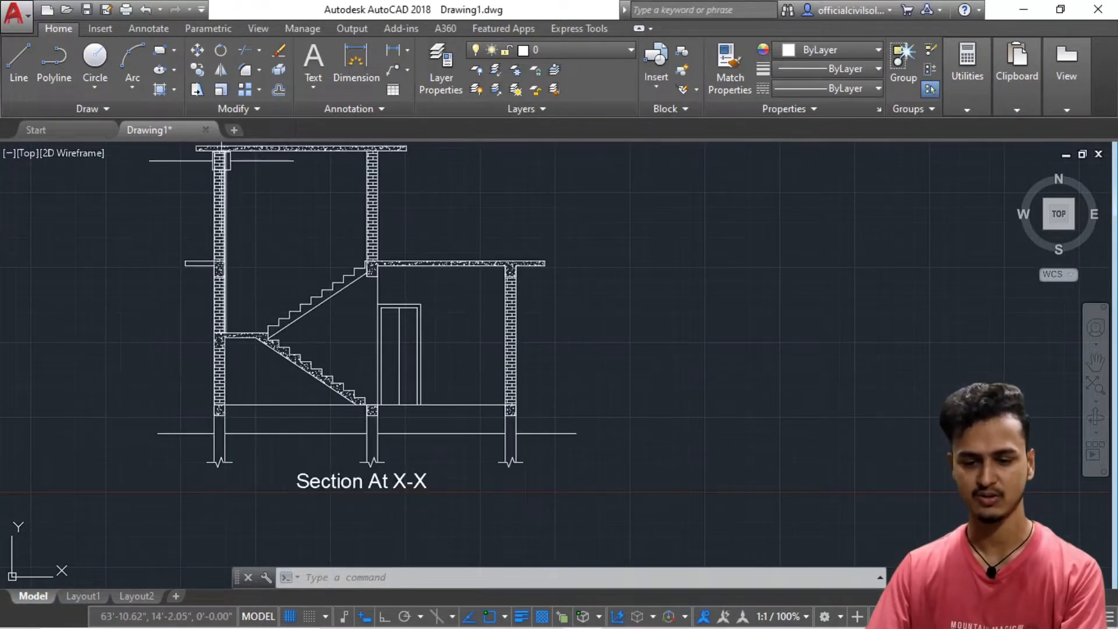
pyautogui.scroll(2, 220, 197)
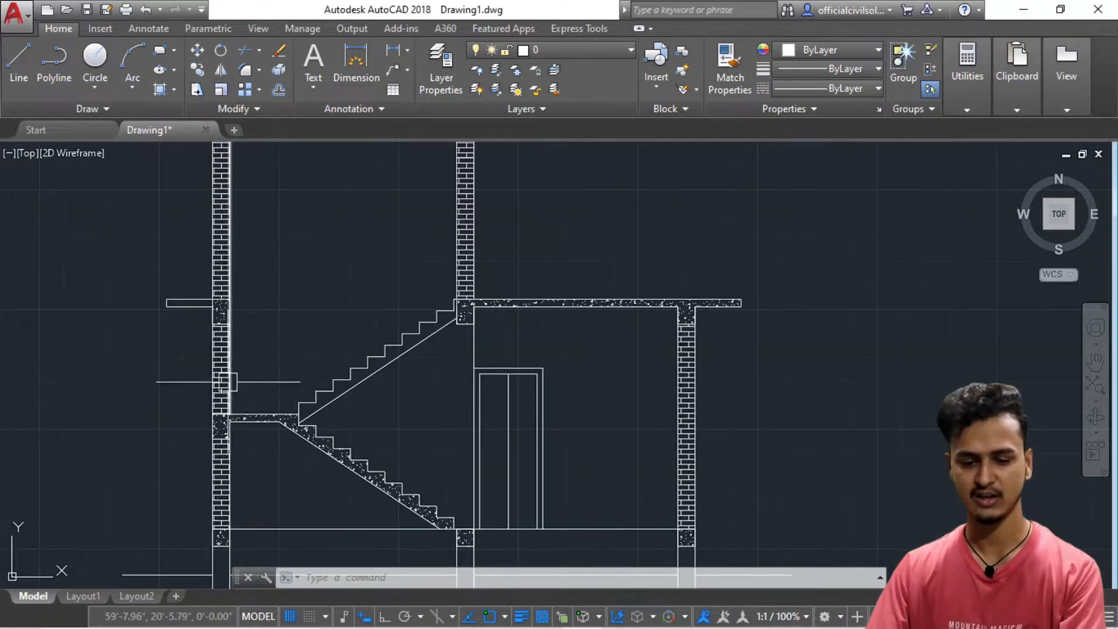
pyautogui.scroll(6, 222, 324)
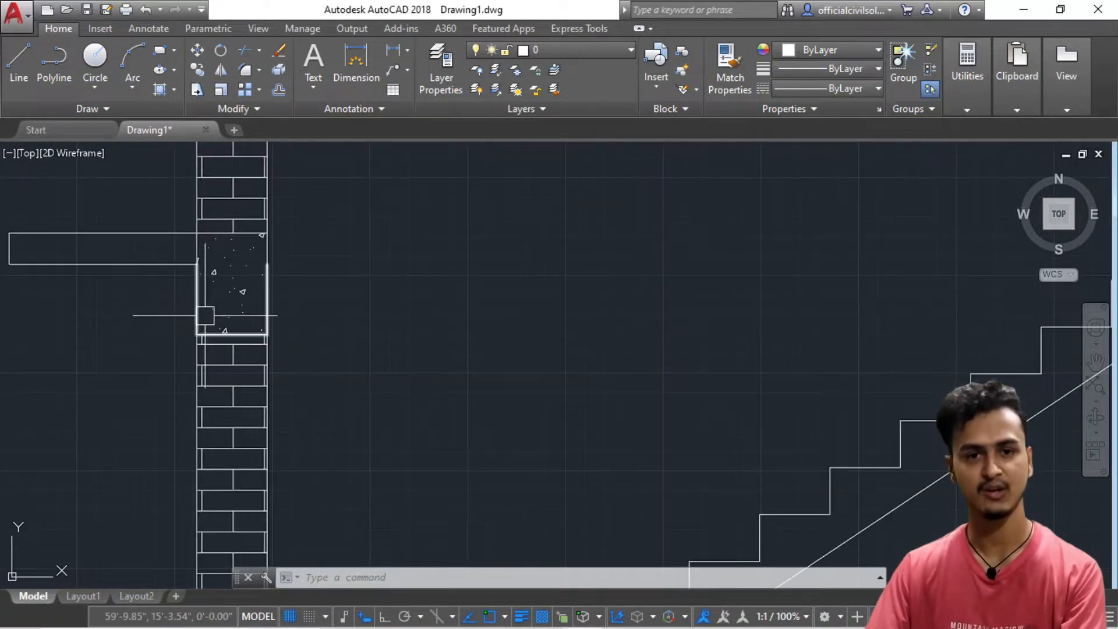
# - Compare the lower stair flight and outer wall in Section At X-X with where the X-X line cuts them on the floor plan
pyautogui.scroll(-6, 187, 294)
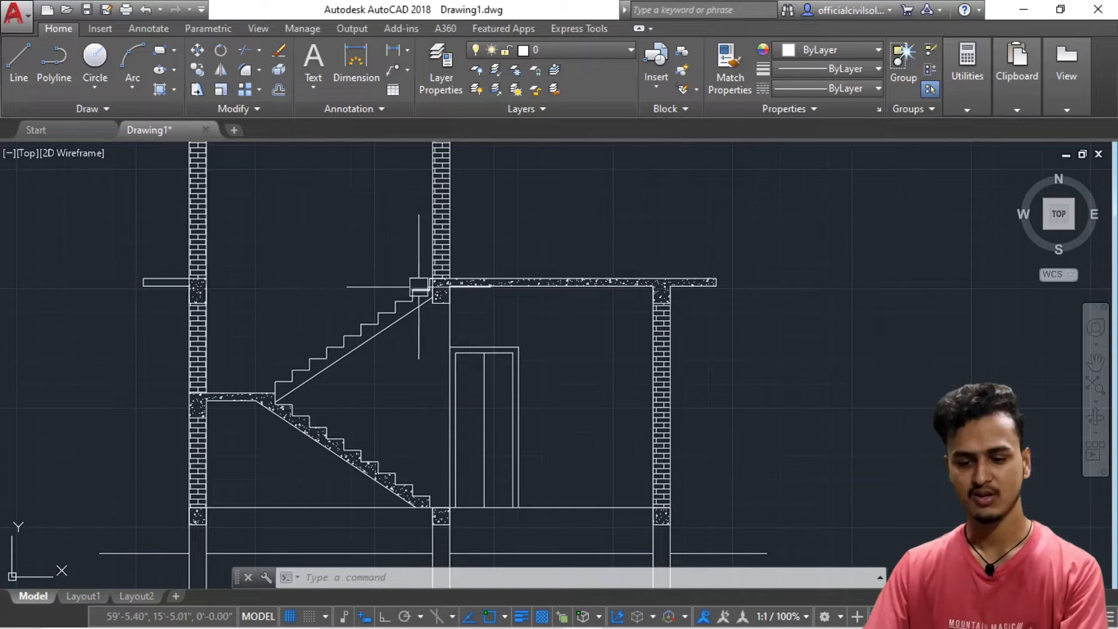
pyautogui.scroll(-5, 419, 286)
pyautogui.scroll(3, 258, 356)
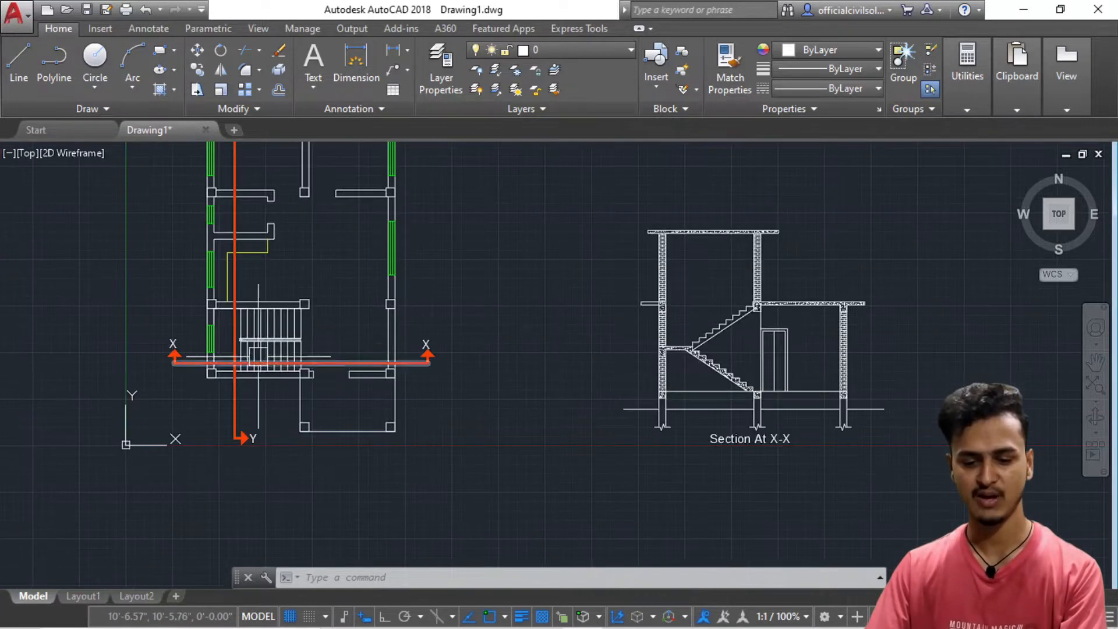
pyautogui.scroll(6, 258, 356)
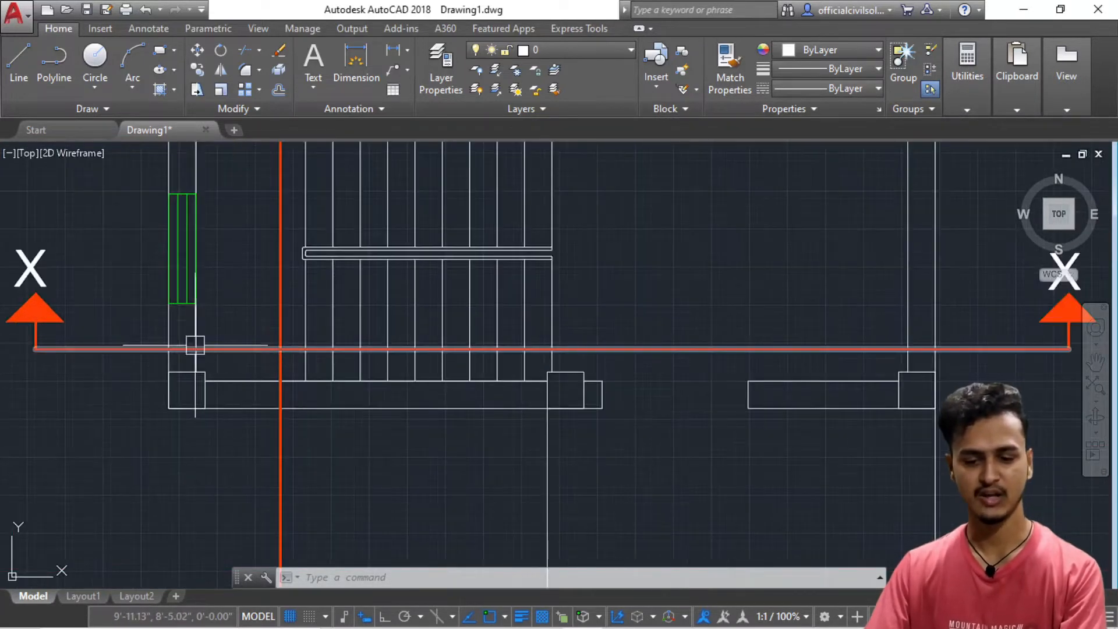
pyautogui.scroll(-6, 195, 345)
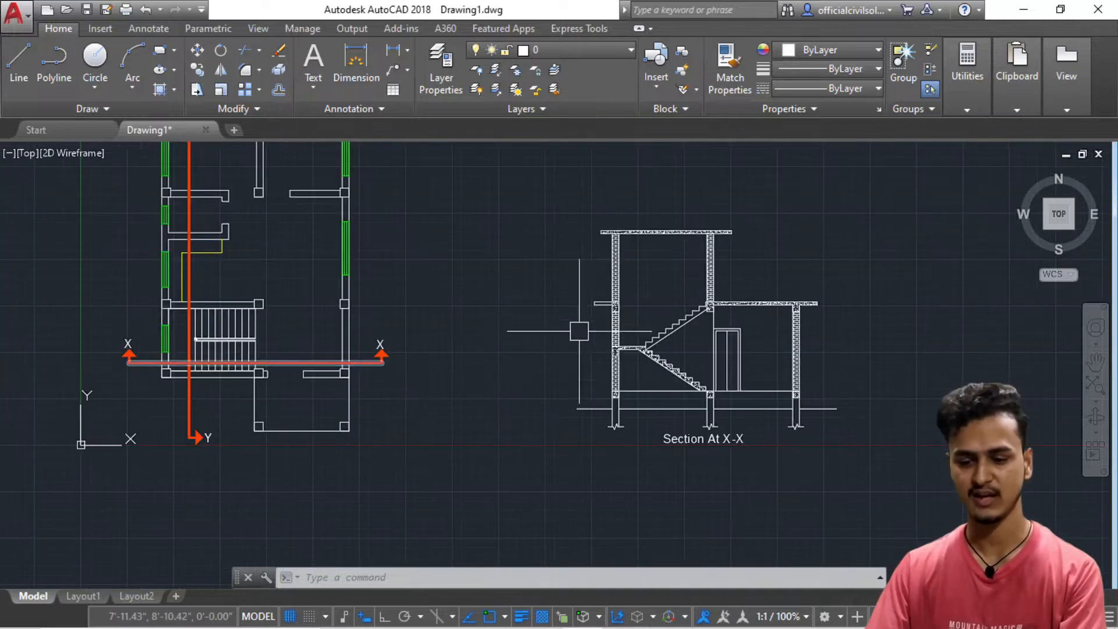
pyautogui.scroll(4, 764, 309)
pyautogui.scroll(-2, 391, 315)
pyautogui.scroll(8, 332, 369)
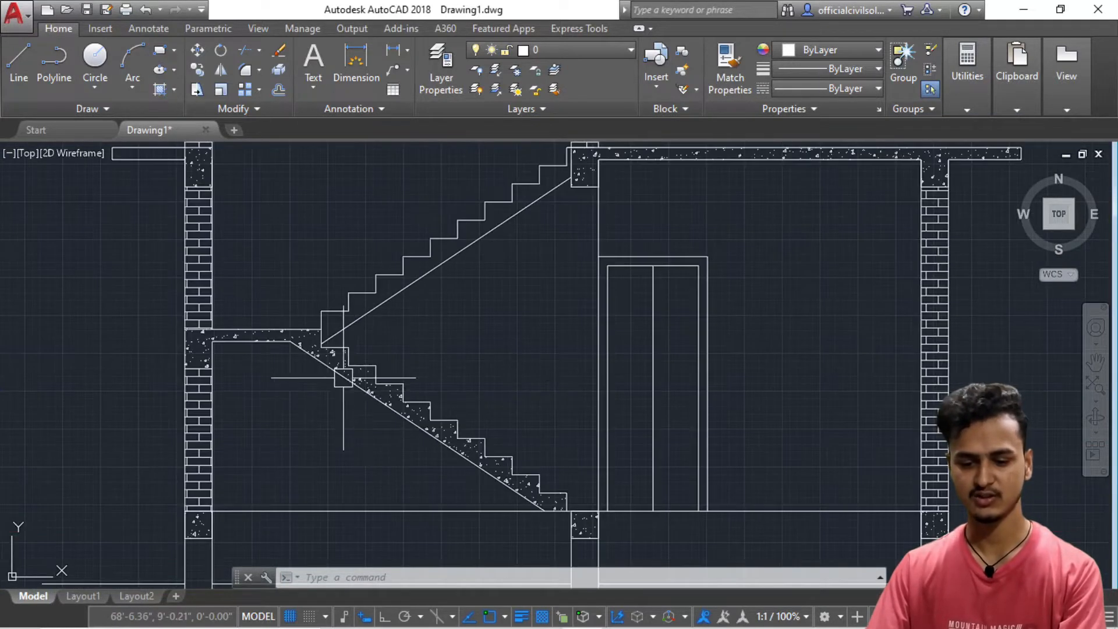
pyautogui.scroll(-2, 372, 367)
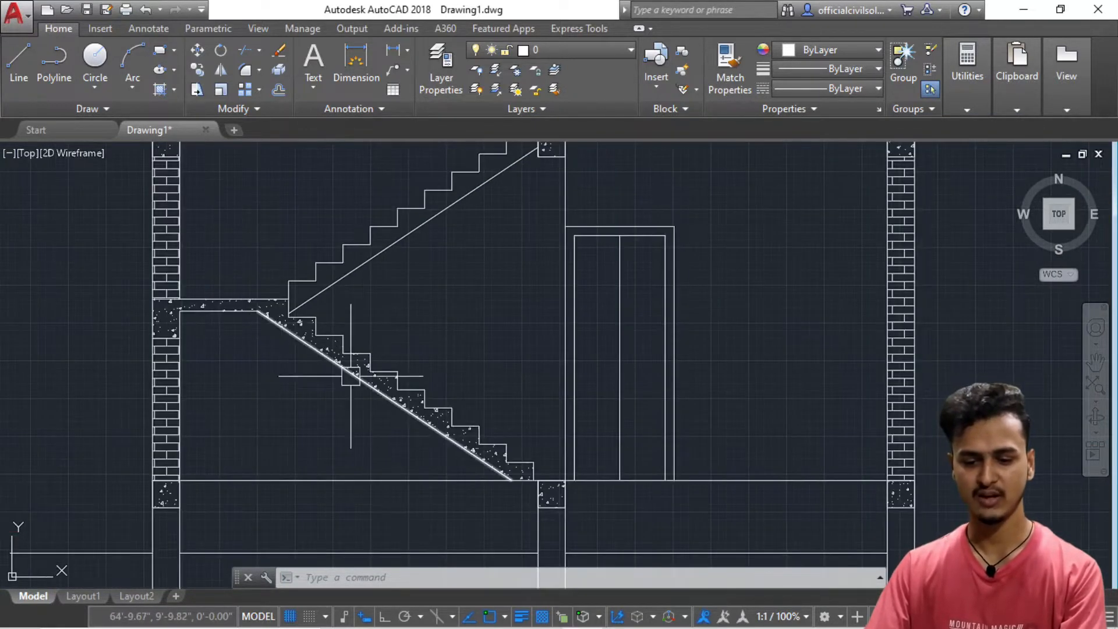
pyautogui.scroll(-5, 494, 460)
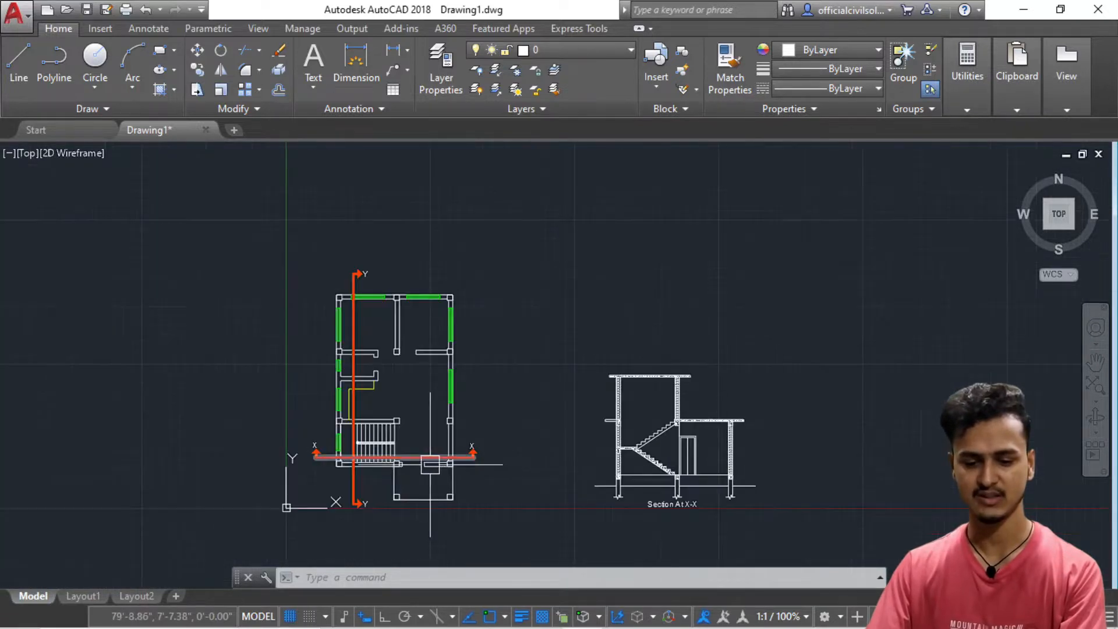
# - Compare the stair treads along the plan's X-X line with the upper flight, mid landing and brick wall in the section
pyautogui.scroll(8, 353, 445)
pyautogui.scroll(-3, 152, 434)
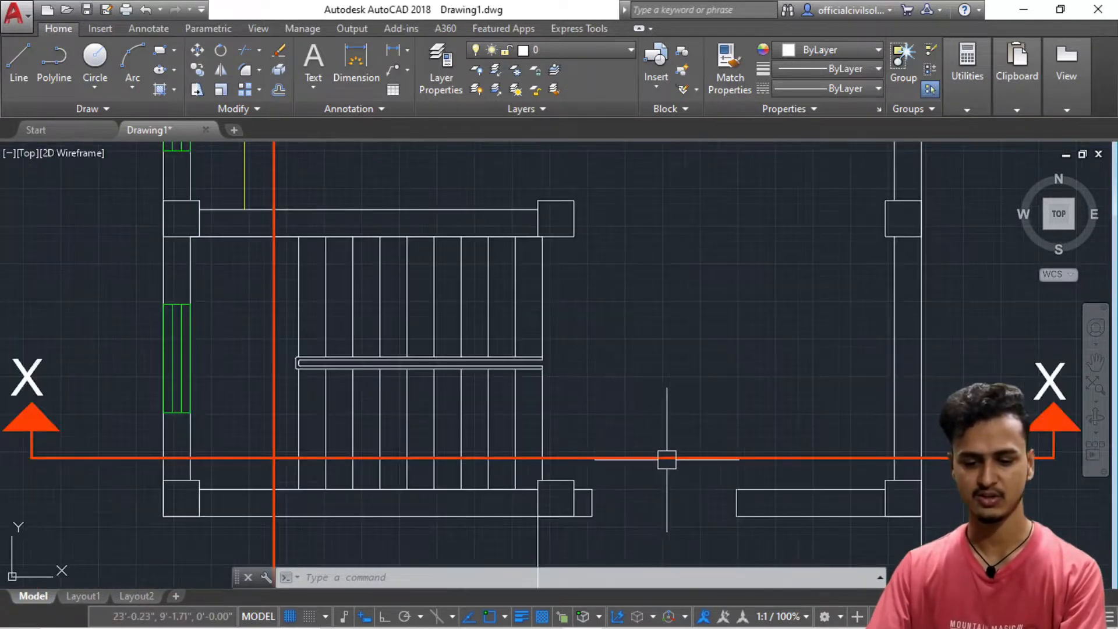
pyautogui.scroll(-2, 367, 449)
pyautogui.moveTo(716, 442); pyautogui.dragTo(512, 448, button='middle')
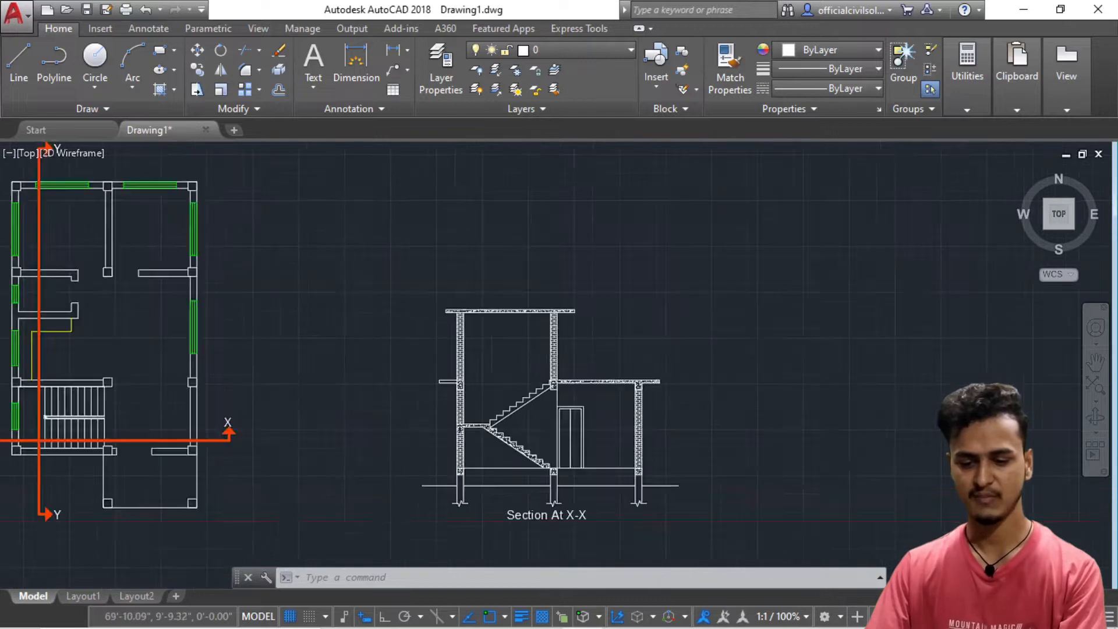
pyautogui.scroll(7, 512, 448)
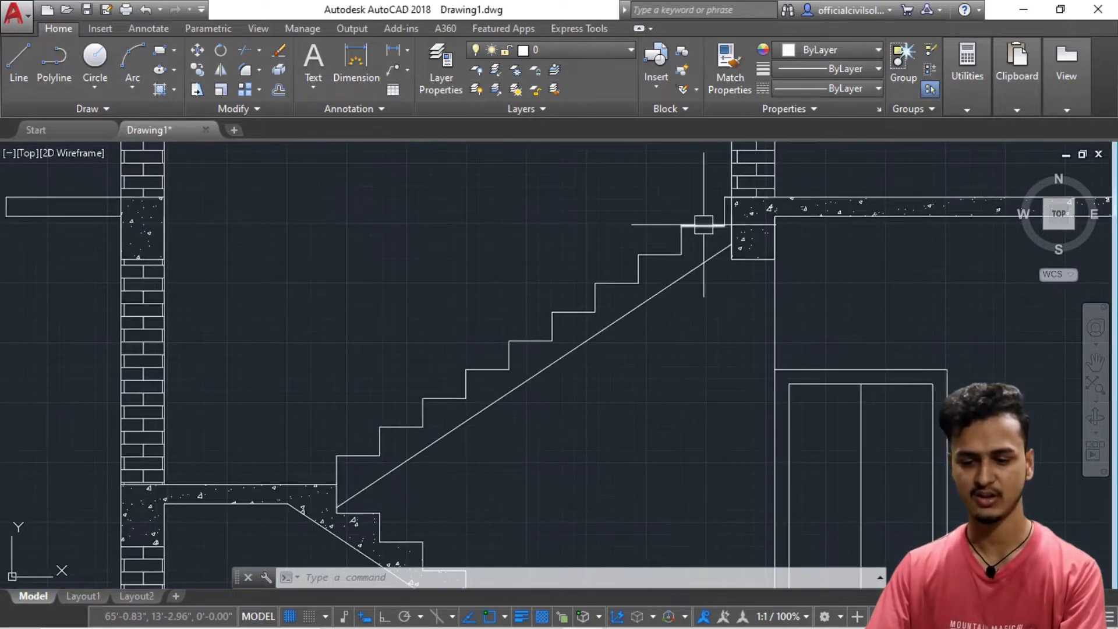
pyautogui.scroll(-1, 524, 291)
pyautogui.scroll(-3, 317, 394)
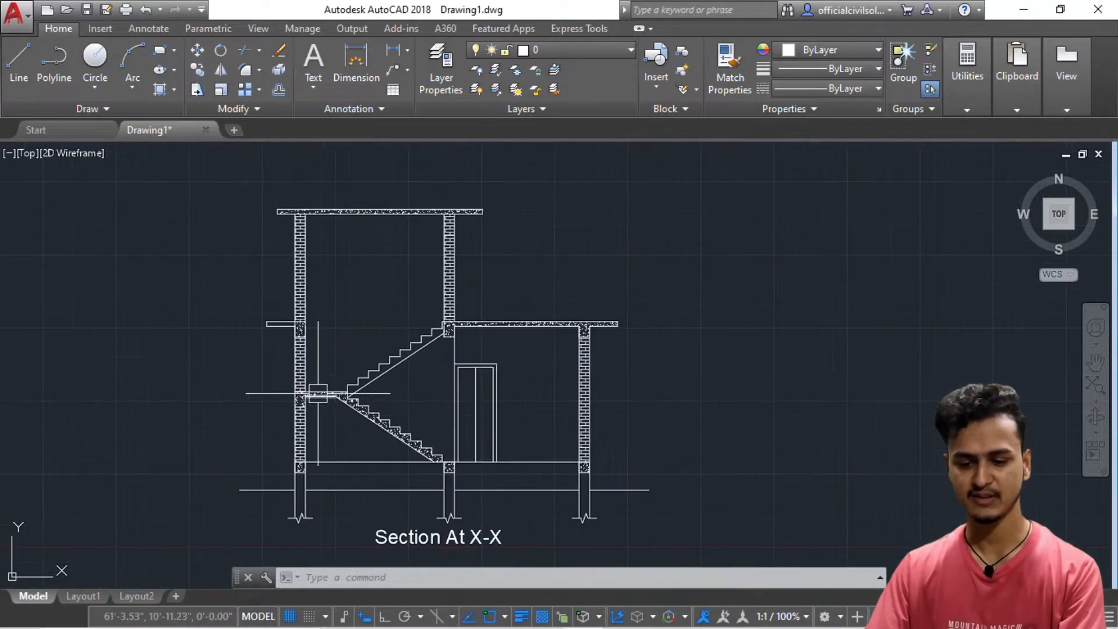
pyautogui.scroll(3, 301, 439)
pyautogui.scroll(2, 298, 397)
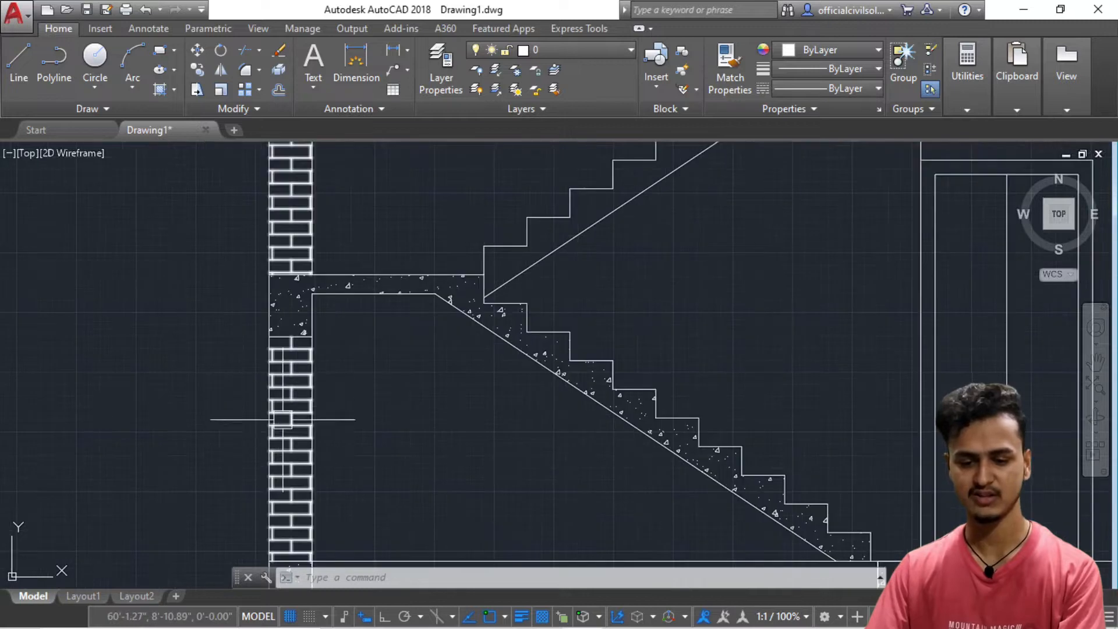
# - Examine the brick walls, beams, floor slab and slab projections on both sides of the Section At X-X drawing
pyautogui.scroll(-2, 295, 439)
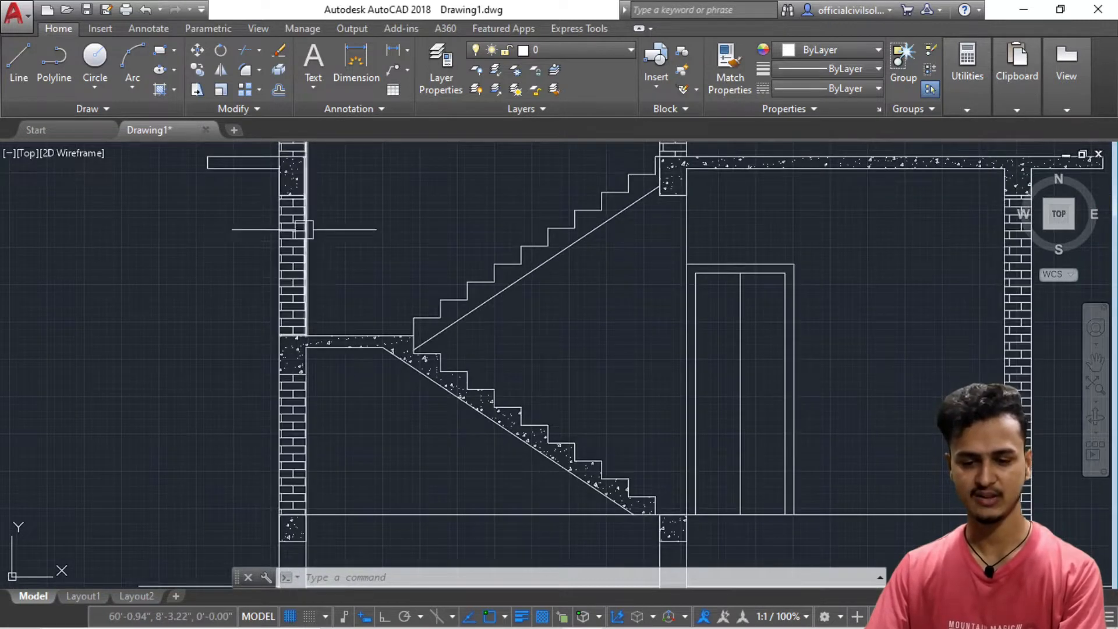
pyautogui.scroll(1, 274, 291)
pyautogui.scroll(-2, 270, 250)
pyautogui.scroll(3, 280, 266)
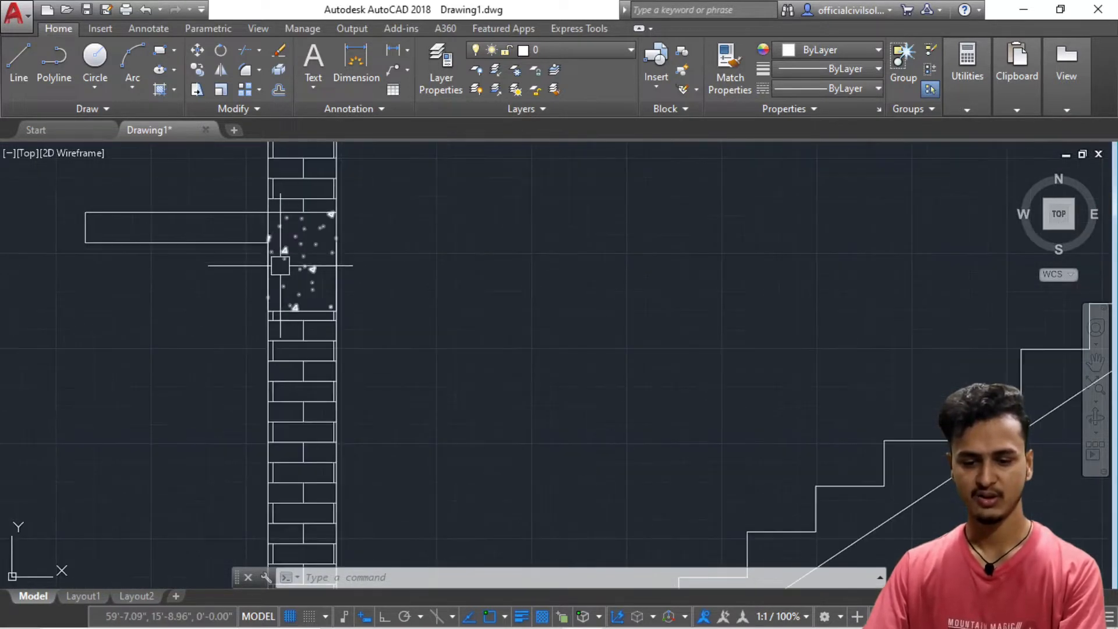
pyautogui.scroll(-3, 280, 266)
pyautogui.scroll(3, 512, 212)
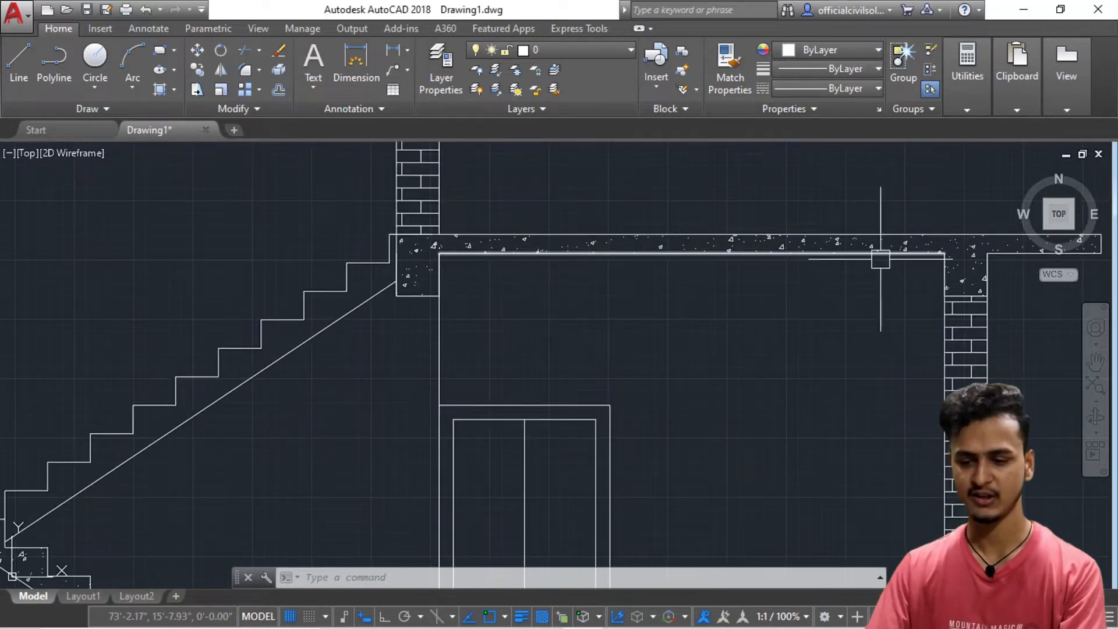
pyautogui.scroll(4, 947, 251)
pyautogui.scroll(-4, 538, 238)
pyautogui.scroll(2, 671, 264)
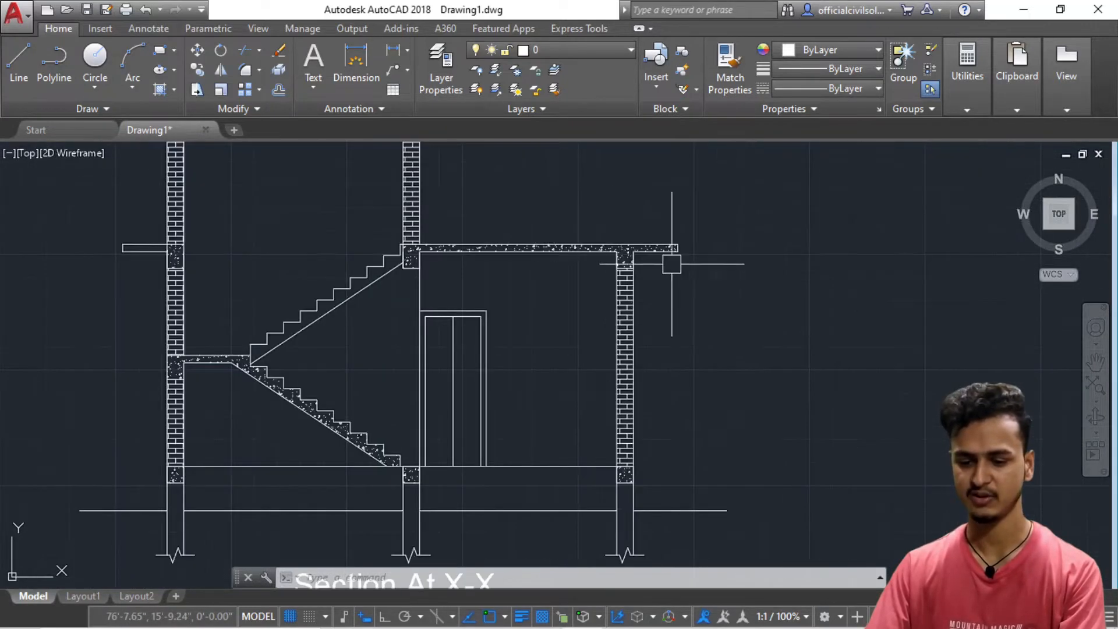
# - Review the floor plan's X-X and Y-Y section lines alongside the complete Section At X-X drawing
pyautogui.scroll(-2, 493, 325)
pyautogui.scroll(-2, 507, 270)
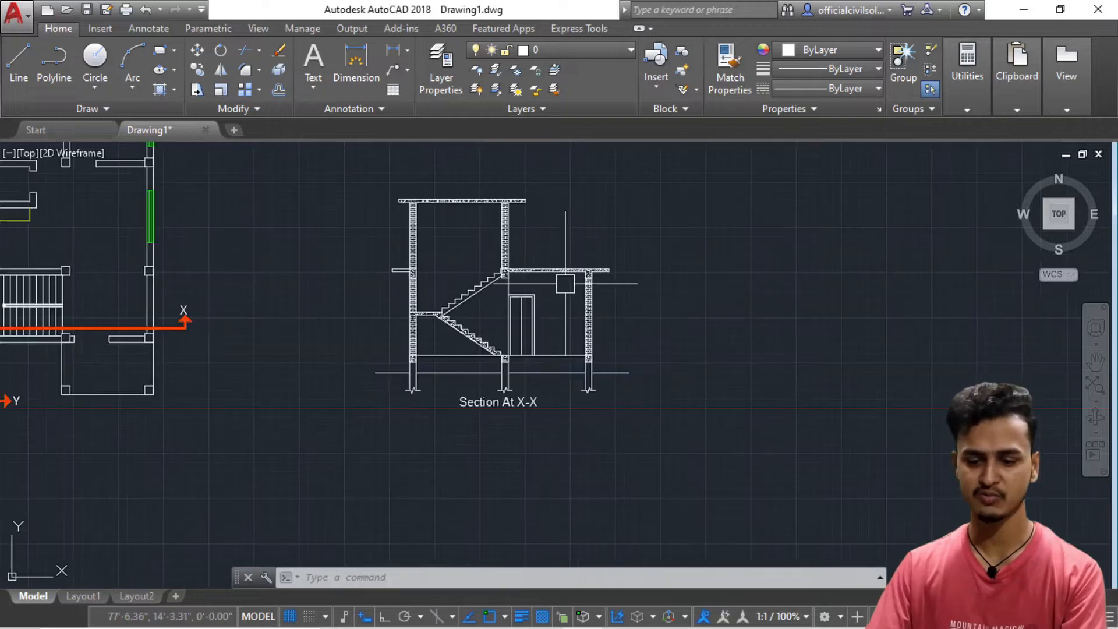
pyautogui.scroll(1, 451, 365)
pyautogui.scroll(-1, 600, 294)
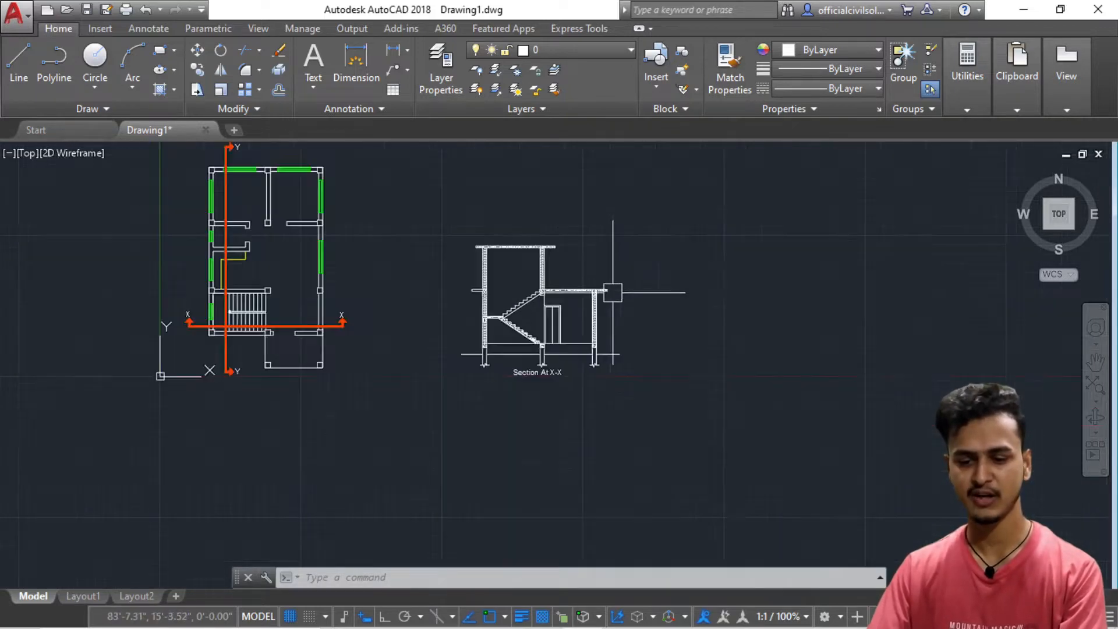
pyautogui.scroll(3, 574, 277)
pyautogui.scroll(-4, 574, 277)
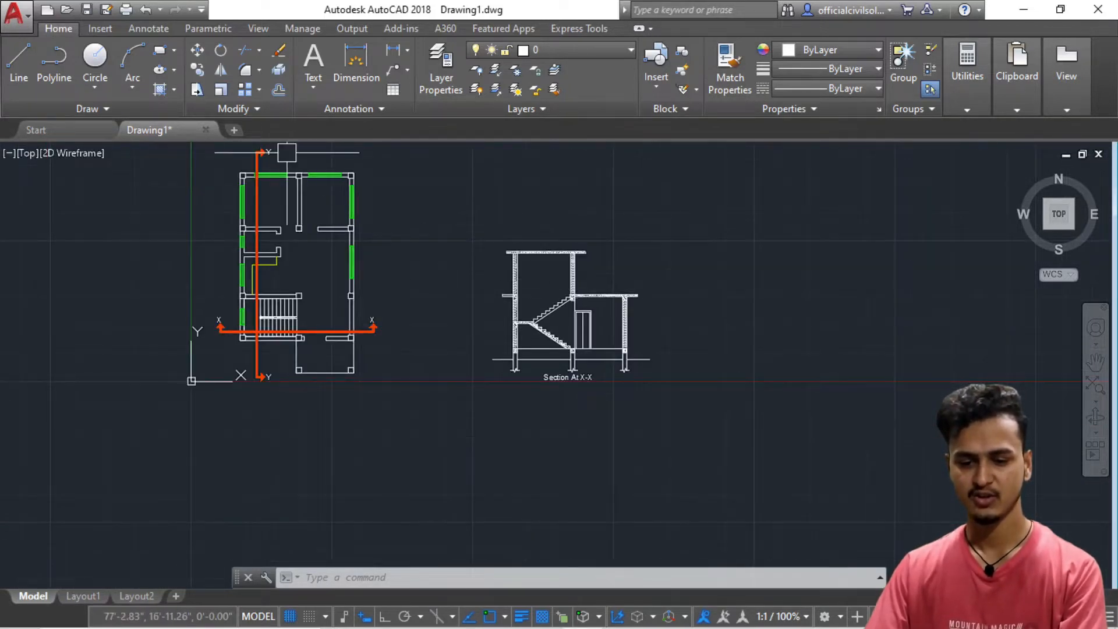
pyautogui.scroll(3, 268, 169)
pyautogui.scroll(-4, 291, 160)
pyautogui.scroll(3, 605, 384)
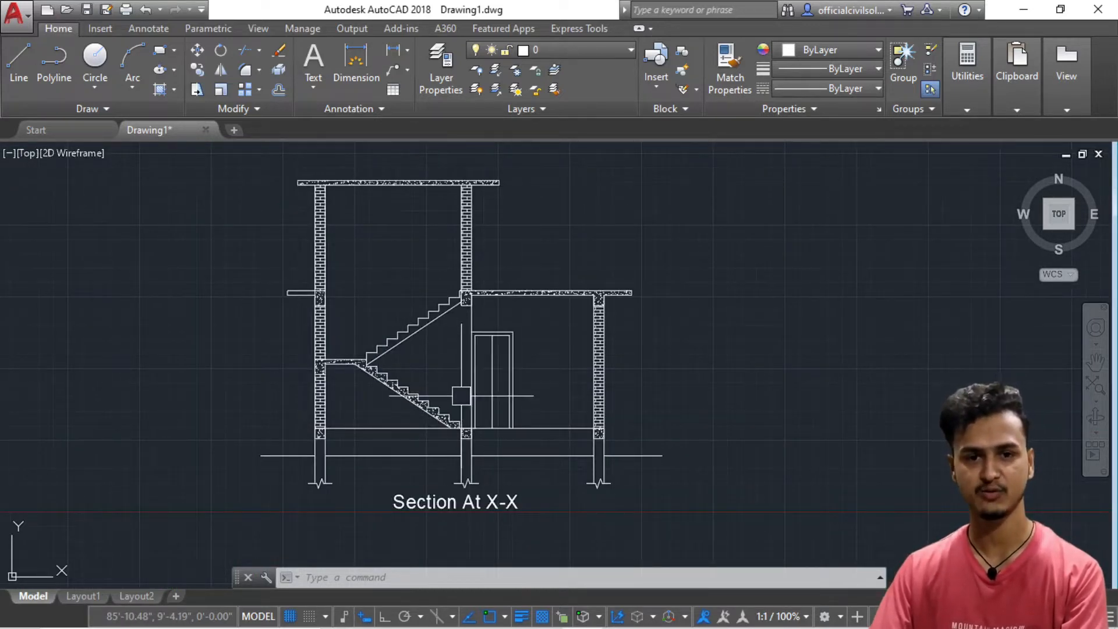
pyautogui.scroll(-2, 466, 391)
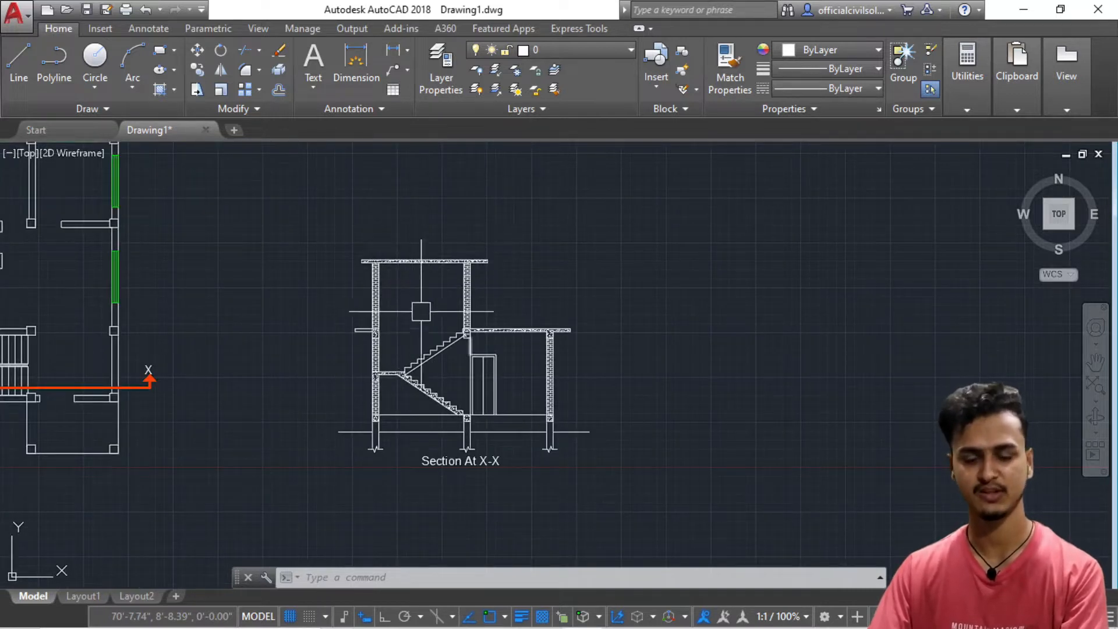
pyautogui.scroll(-2, 505, 336)
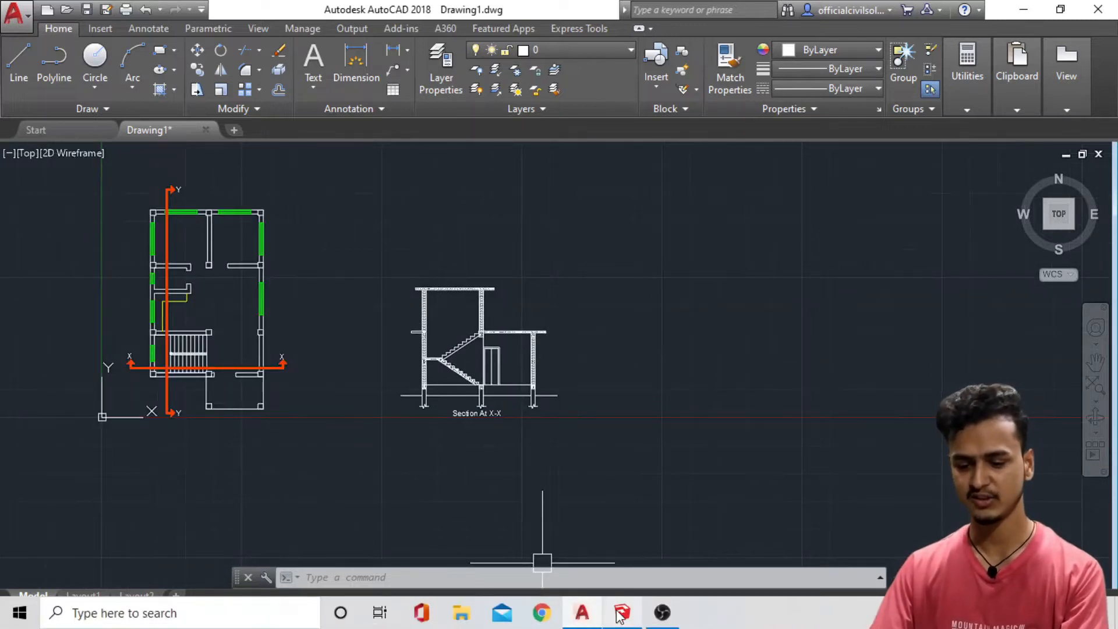
# - Switch to the small House model in SketchUp and inspect its exterior walls, roof, stair tower and porch from several sides
pyautogui.click(621, 612)
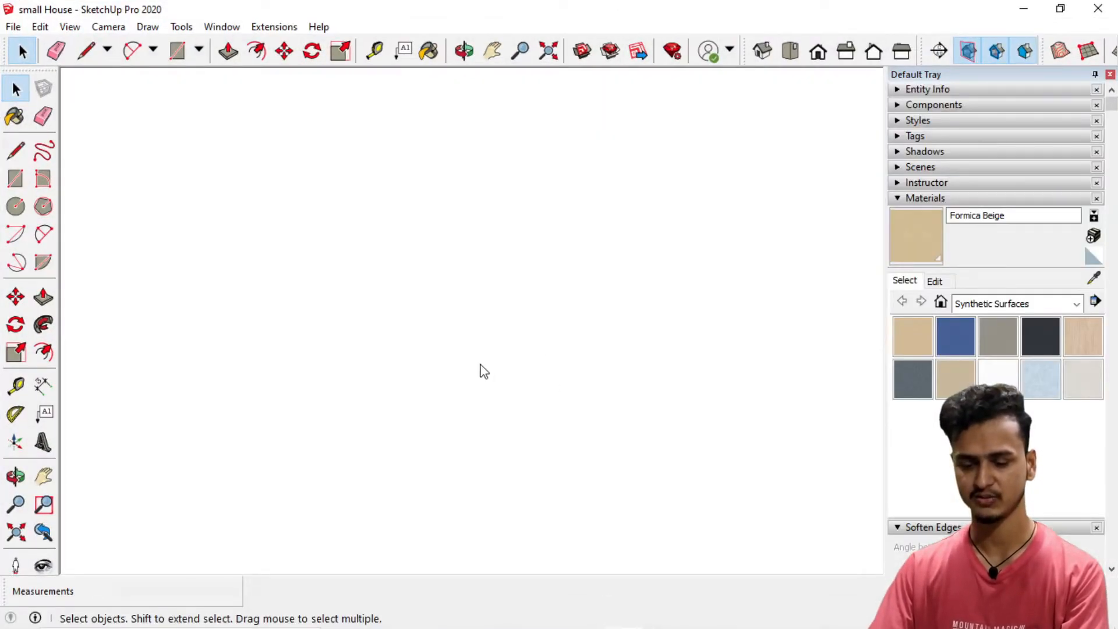
pyautogui.scroll(4, 431, 417)
pyautogui.scroll(-3, 359, 384)
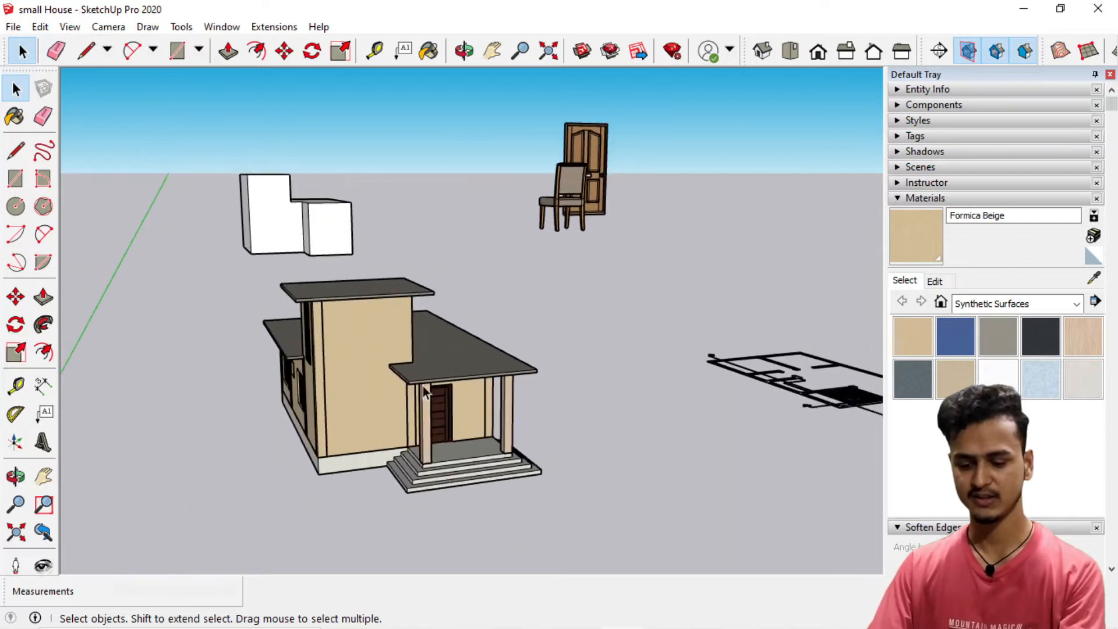
pyautogui.moveTo(374, 409)
pyautogui.mouseDown(button='middle')
pyautogui.moveTo(338, 408)
pyautogui.moveTo(362, 419)
pyautogui.mouseUp(button='middle')
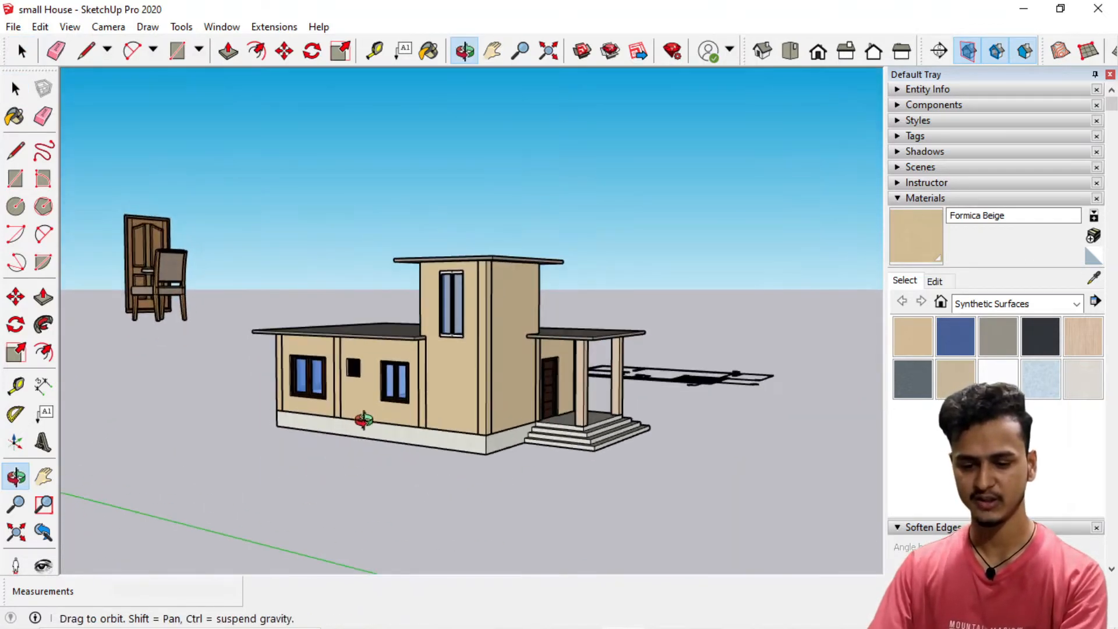
pyautogui.moveTo(507, 400); pyautogui.dragTo(264, 469, button='middle')
pyautogui.scroll(-1, 263, 469)
pyautogui.scroll(-2, 454, 376)
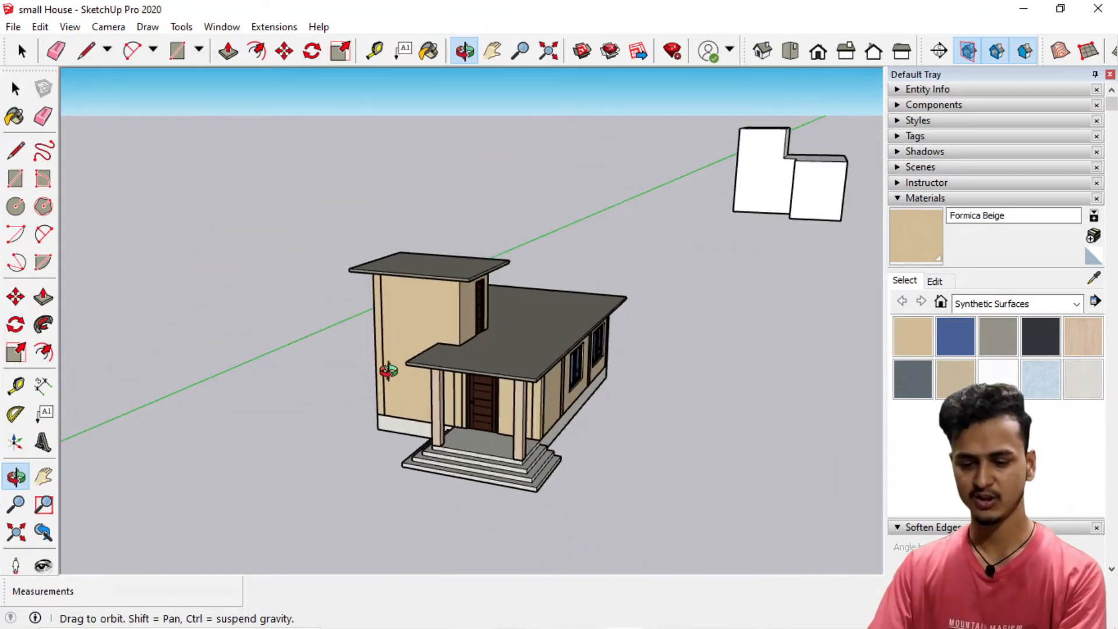
pyautogui.scroll(1, 549, 347)
pyautogui.moveTo(587, 368); pyautogui.dragTo(312, 369, button='middle')
pyautogui.scroll(2, 532, 300)
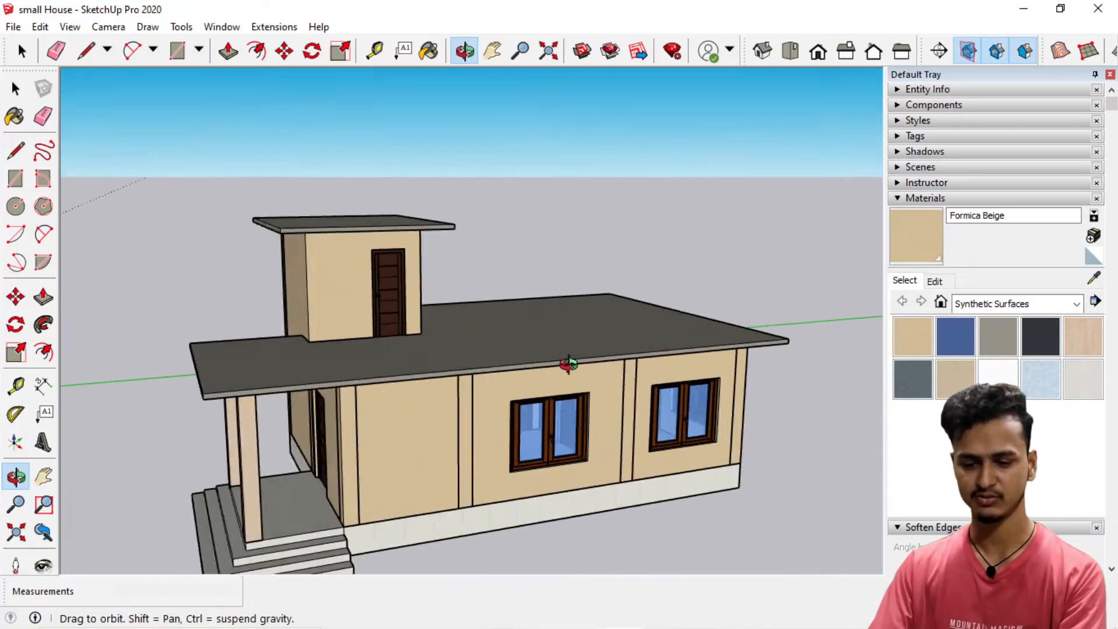
pyautogui.moveTo(567, 365); pyautogui.dragTo(532, 441, button='middle')
# - View the floor plan with section marks beside the house model, and return to the stair tower and porch side
pyautogui.moveTo(456, 420); pyautogui.dragTo(722, 419)
pyautogui.scroll(-6, 585, 367)
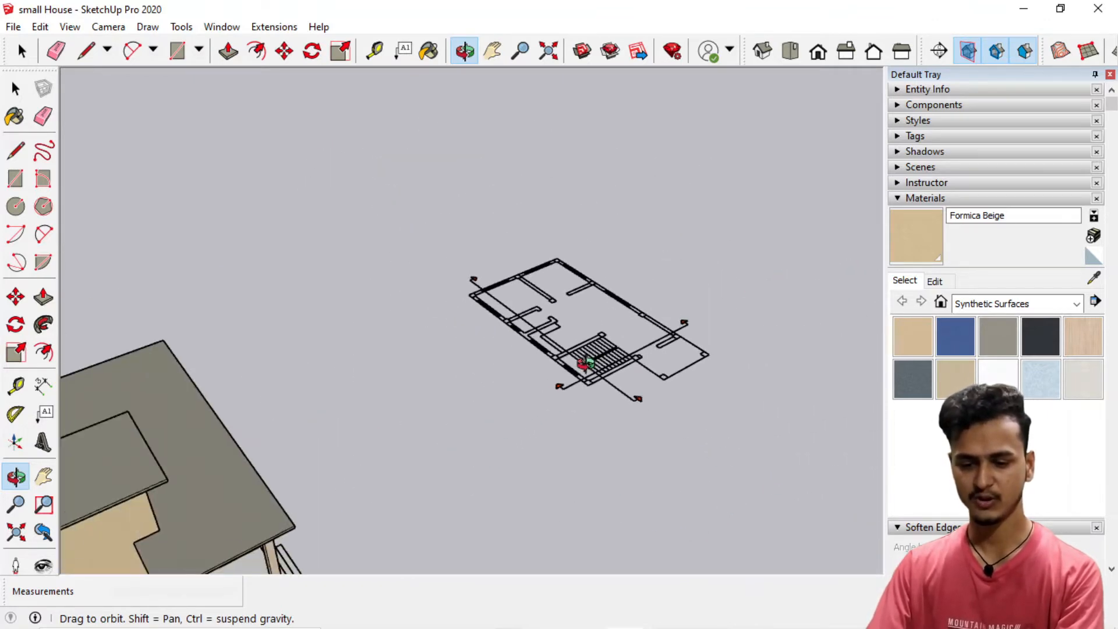
pyautogui.moveTo(480, 424); pyautogui.dragTo(520, 324)
pyautogui.scroll(-2, 364, 324)
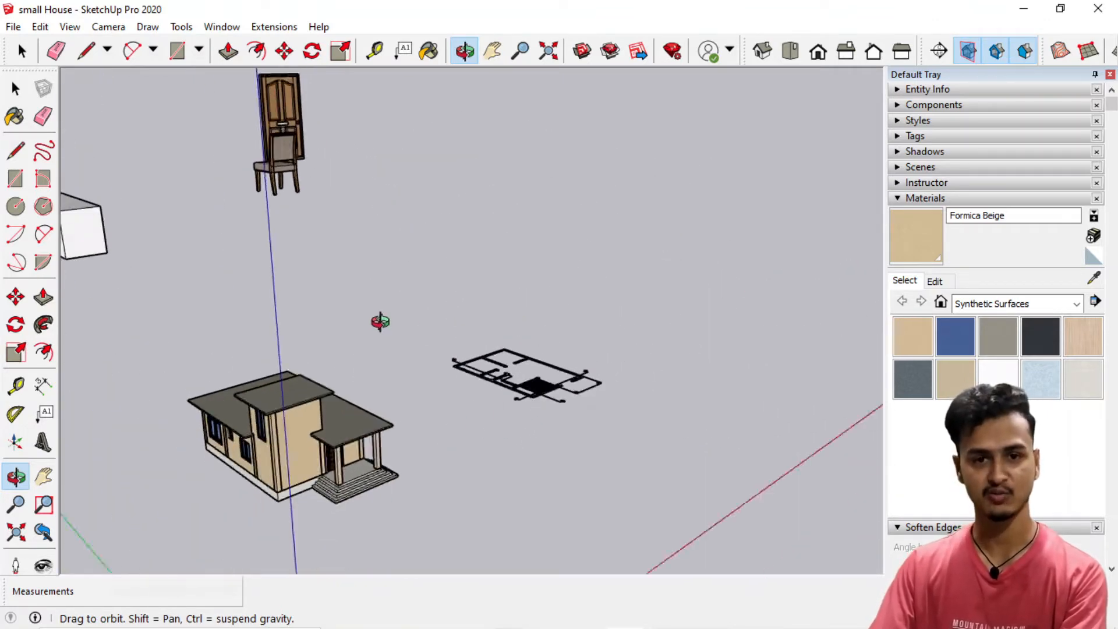
pyautogui.moveTo(320, 457); pyautogui.dragTo(367, 432)
pyautogui.scroll(5, 367, 431)
pyautogui.scroll(-2, 457, 384)
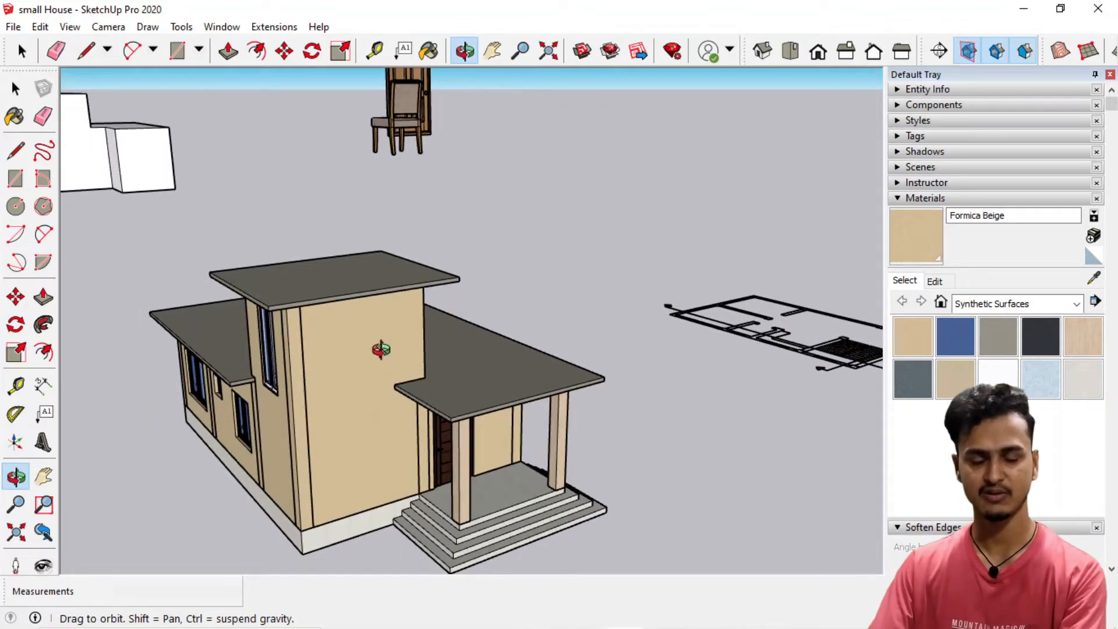
pyautogui.moveTo(374, 379)
pyautogui.mouseDown()
pyautogui.moveTo(524, 352)
pyautogui.moveTo(384, 379)
pyautogui.mouseUp()
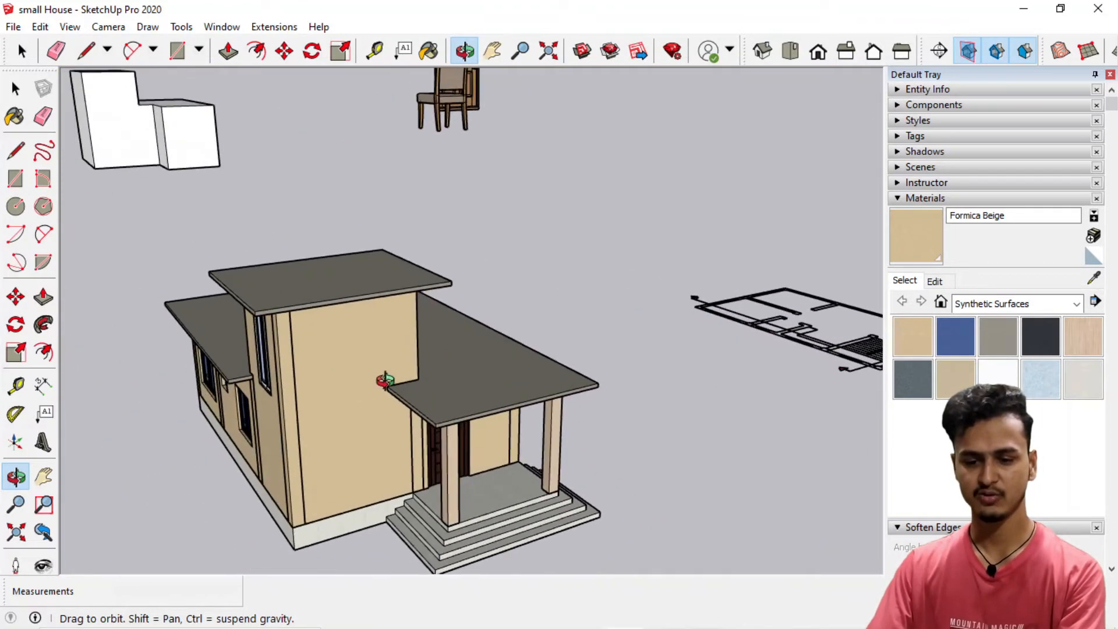
# - Check in the list of available toolbars that the Section toolbar is enabled, and close the list
pyautogui.press('space')
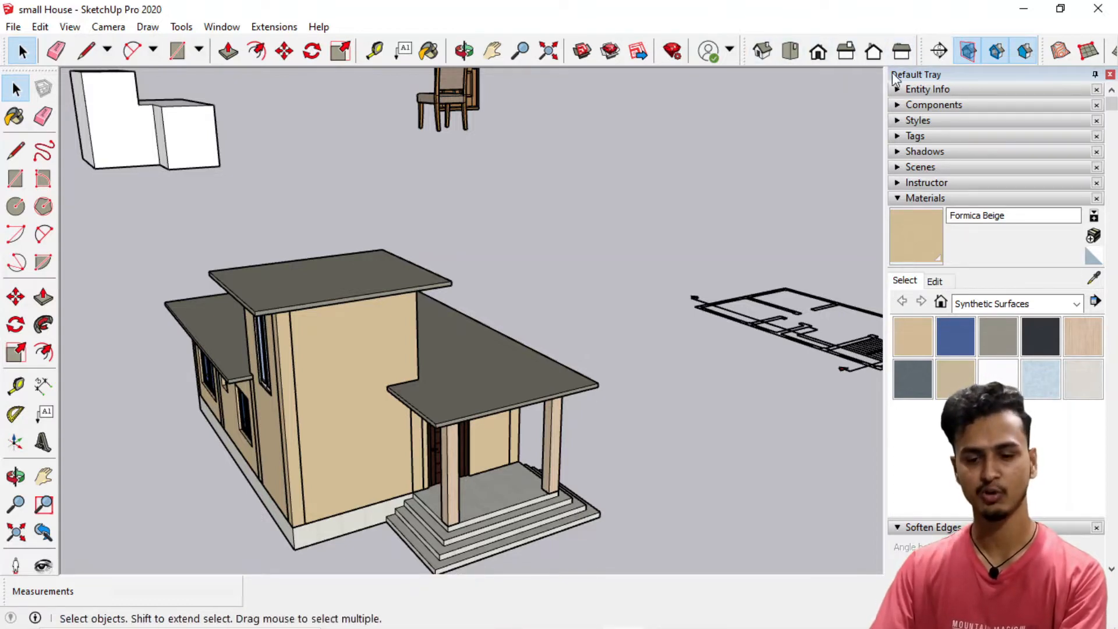
pyautogui.click(70, 27)
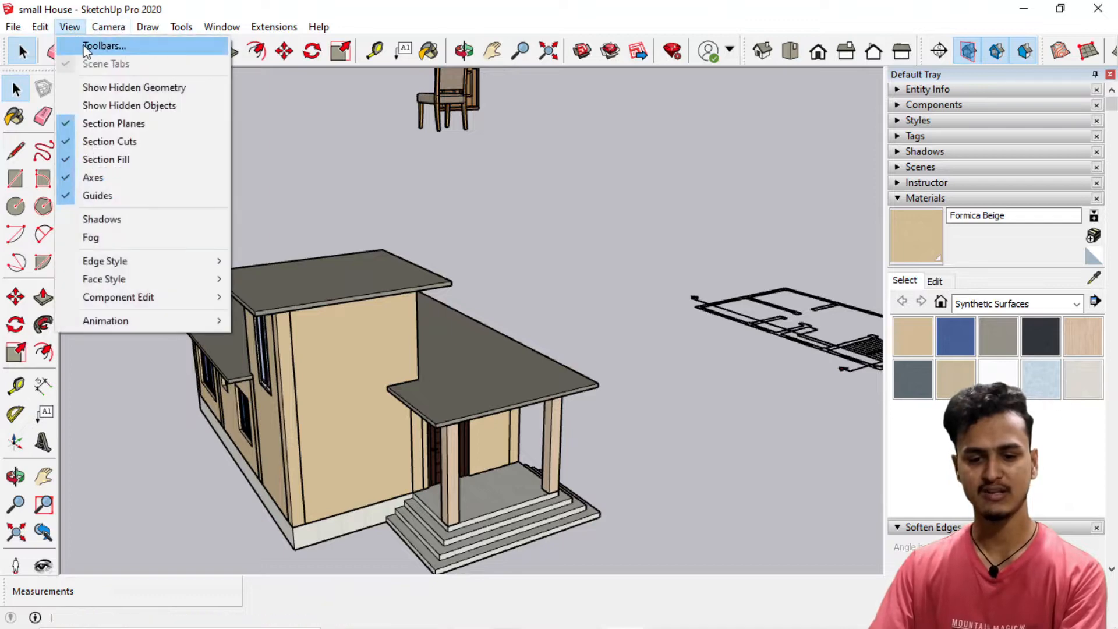
pyautogui.click(94, 42)
pyautogui.scroll(-2, 434, 380)
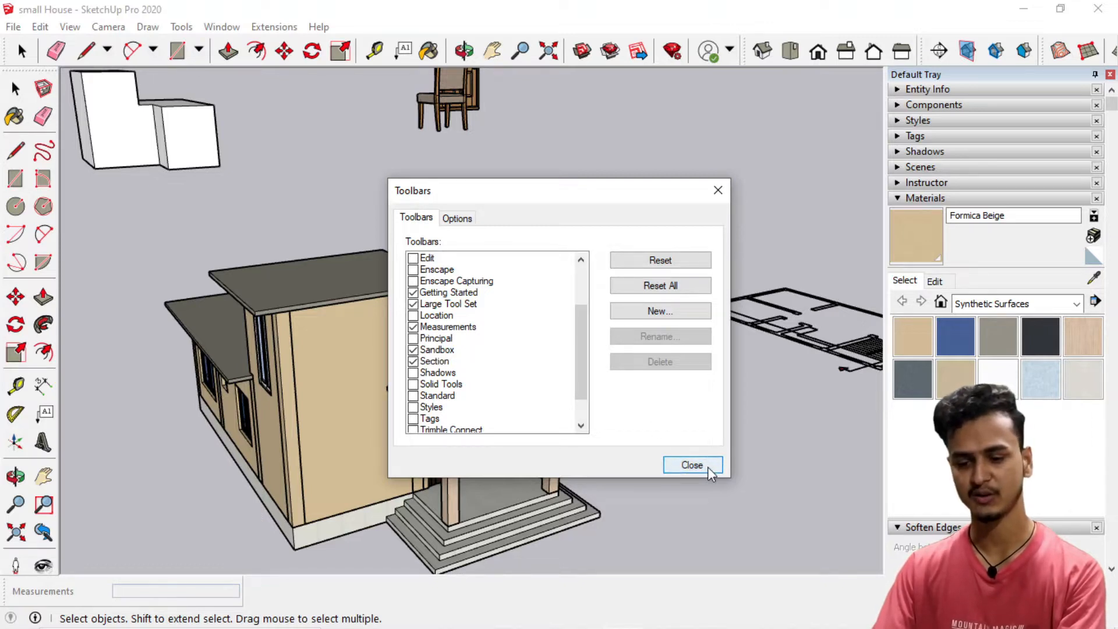
pyautogui.click(692, 465)
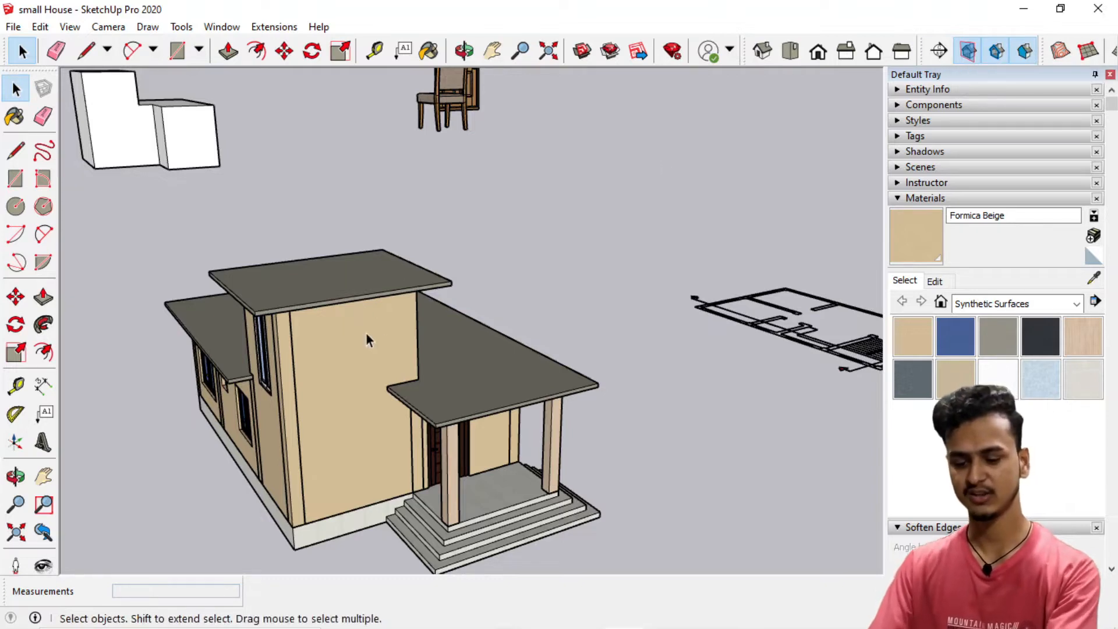
# - Locate the Section Plane command, start it, and preview the plane's orientations on the stair tower's front and side walls
pyautogui.moveTo(365, 333); pyautogui.dragTo(562, 315, button='middle')
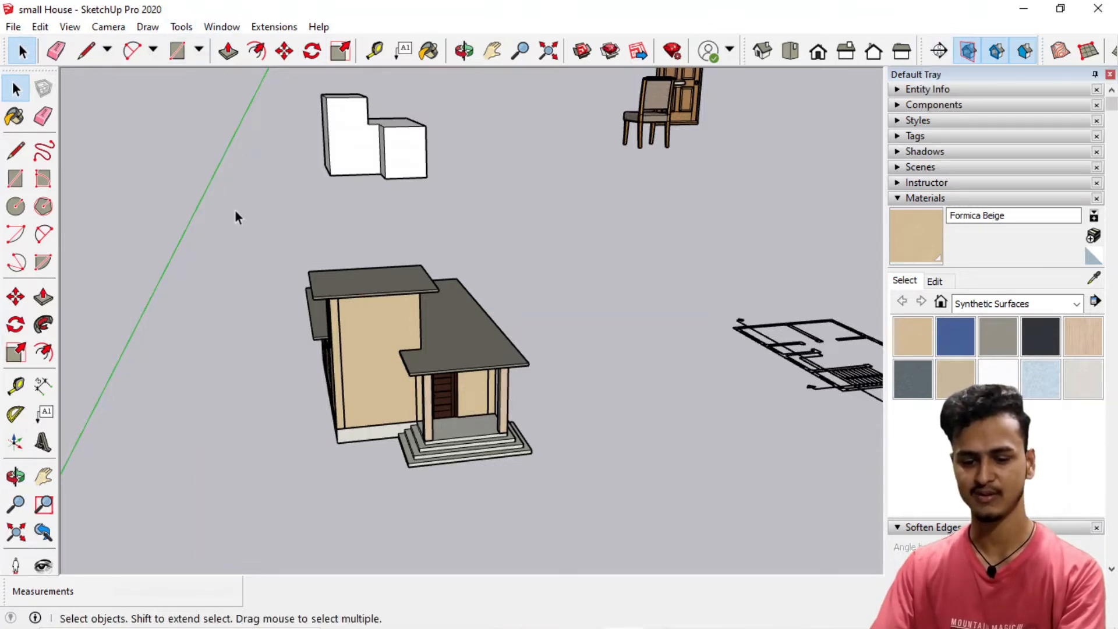
pyautogui.click(180, 27)
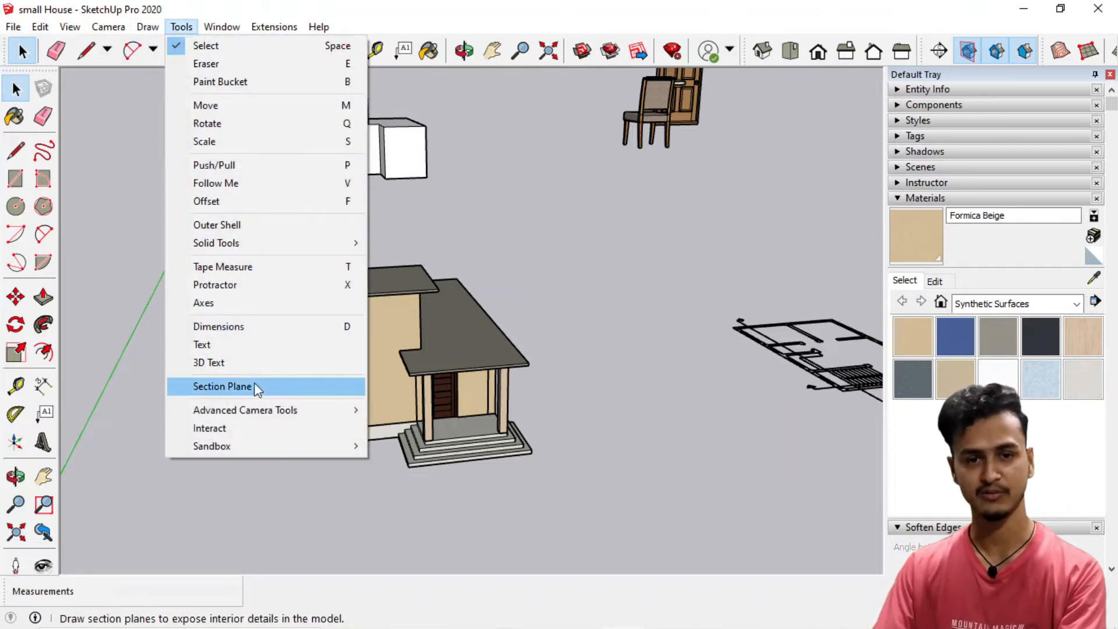
pyautogui.press('Escape')
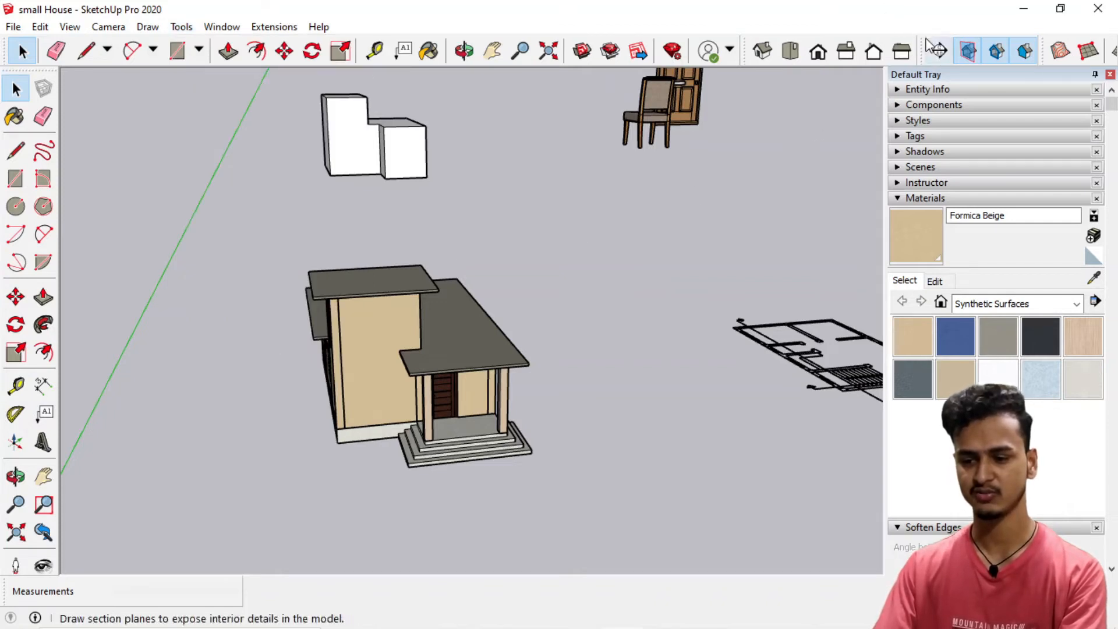
pyautogui.click(940, 51)
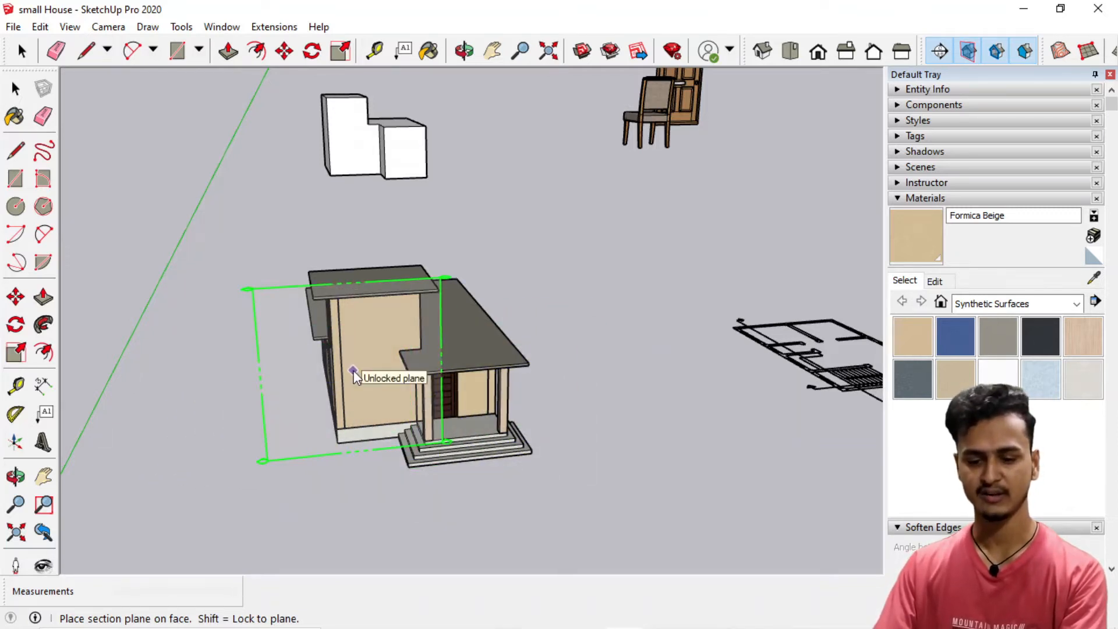
pyautogui.scroll(5, 295, 313)
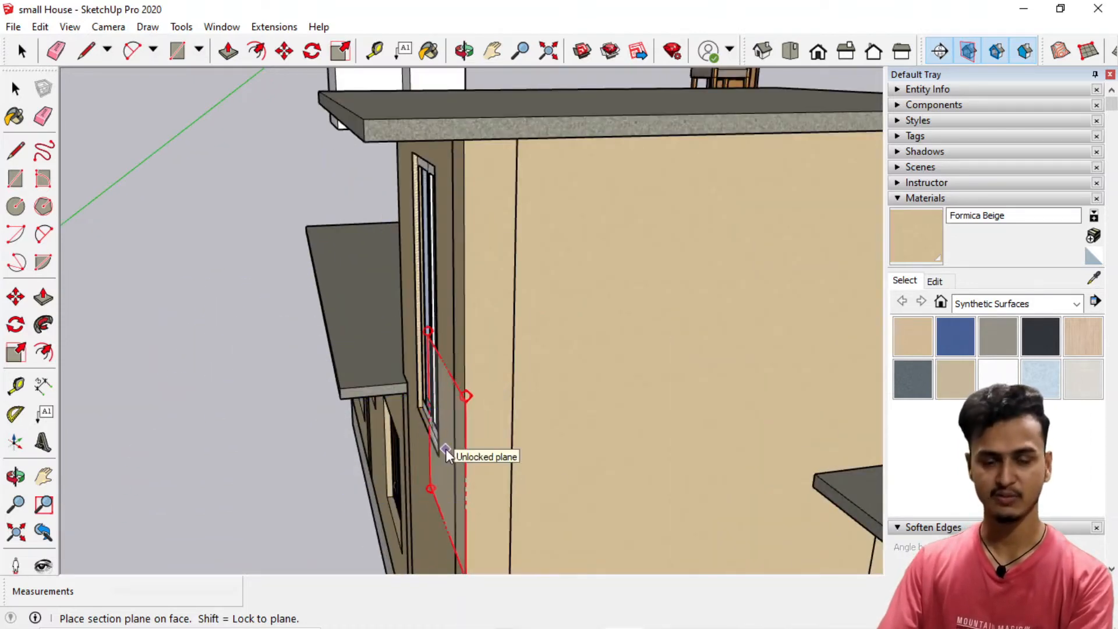
pyautogui.scroll(-6, 446, 455)
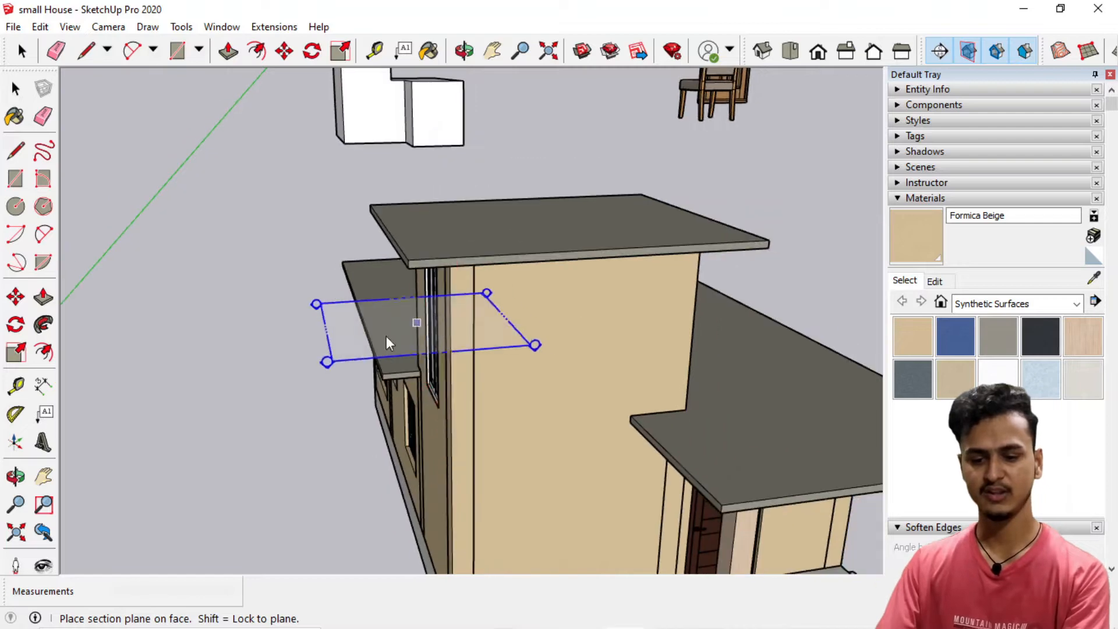
pyautogui.scroll(-7, 456, 338)
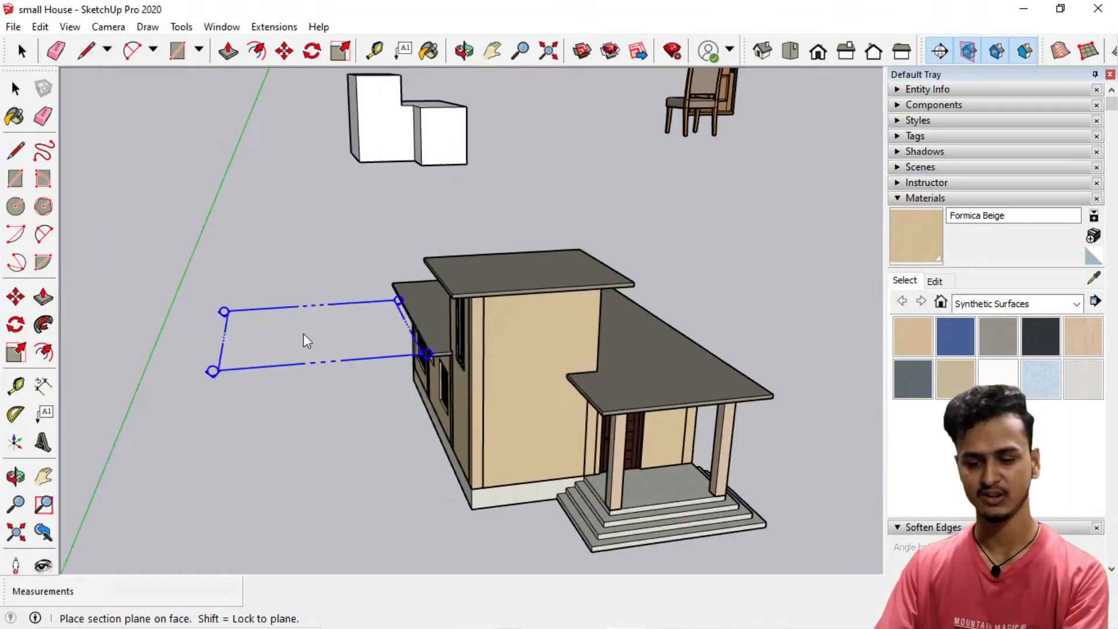
pyautogui.keyDown('shift'); pyautogui.moveTo(615, 371); pyautogui.dragTo(505, 342, button='middle'); pyautogui.keyUp('shift')
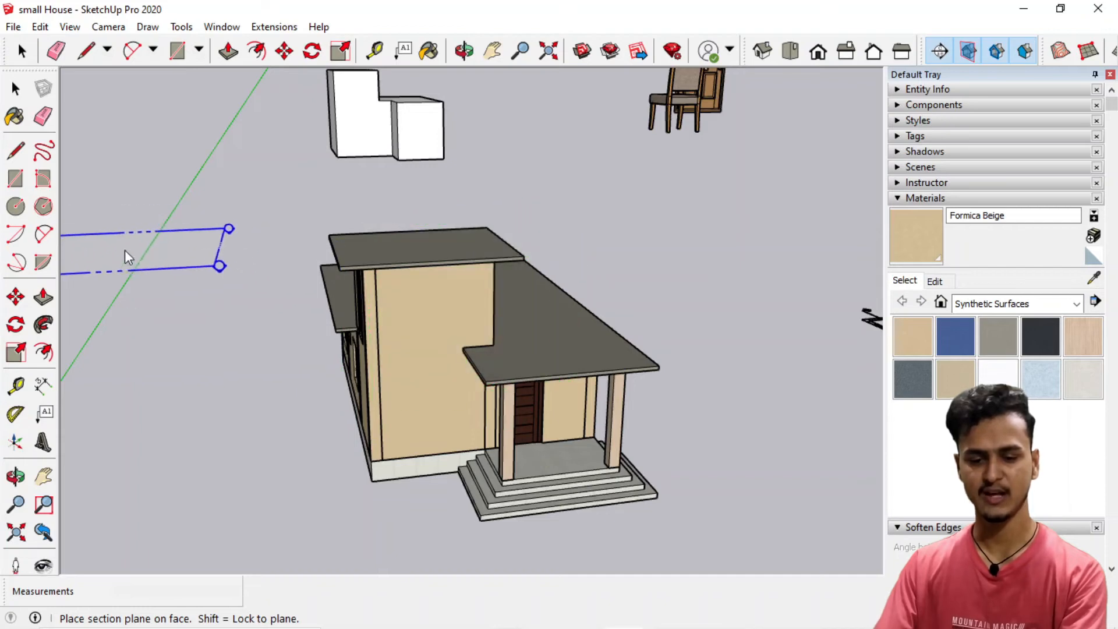
pyautogui.scroll(-3, 294, 277)
pyautogui.scroll(2, 332, 294)
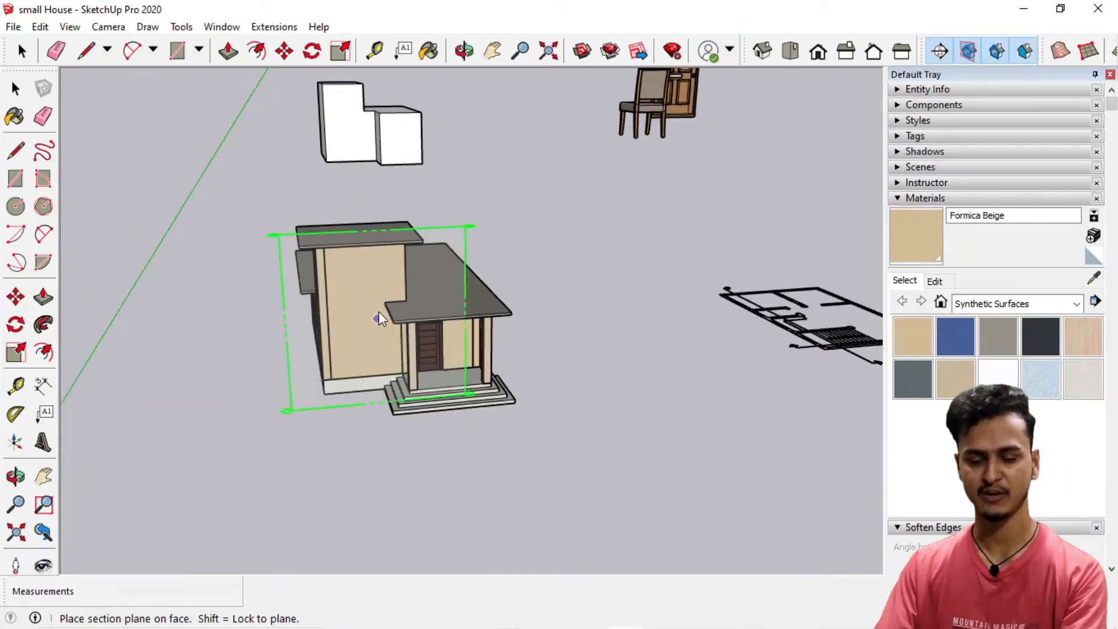
pyautogui.scroll(3, 363, 301)
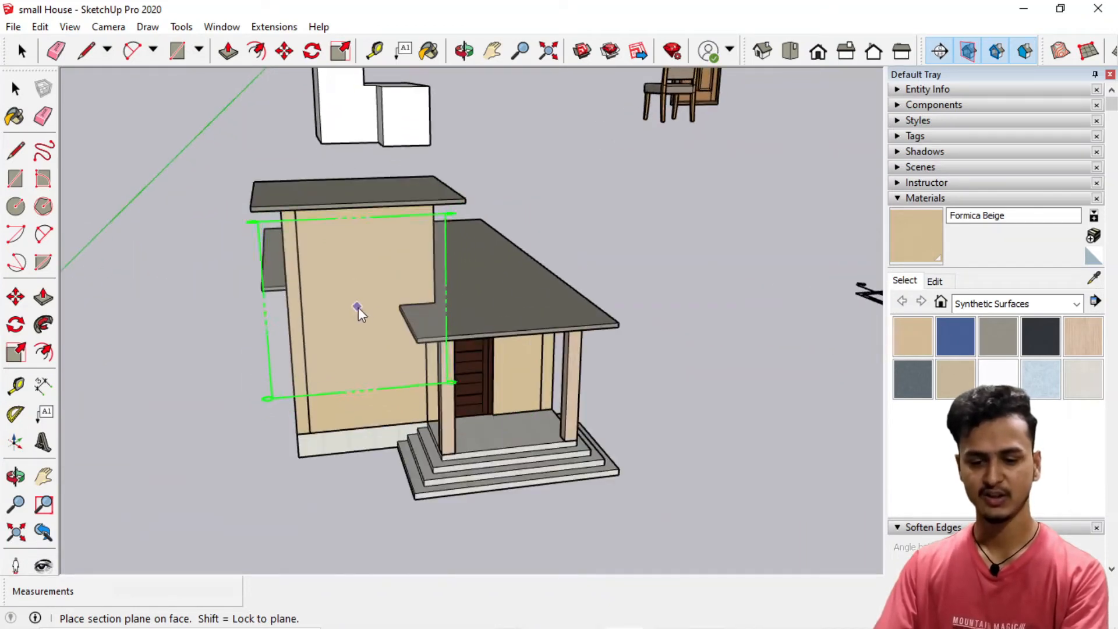
pyautogui.scroll(-3, 366, 307)
pyautogui.scroll(2, 364, 307)
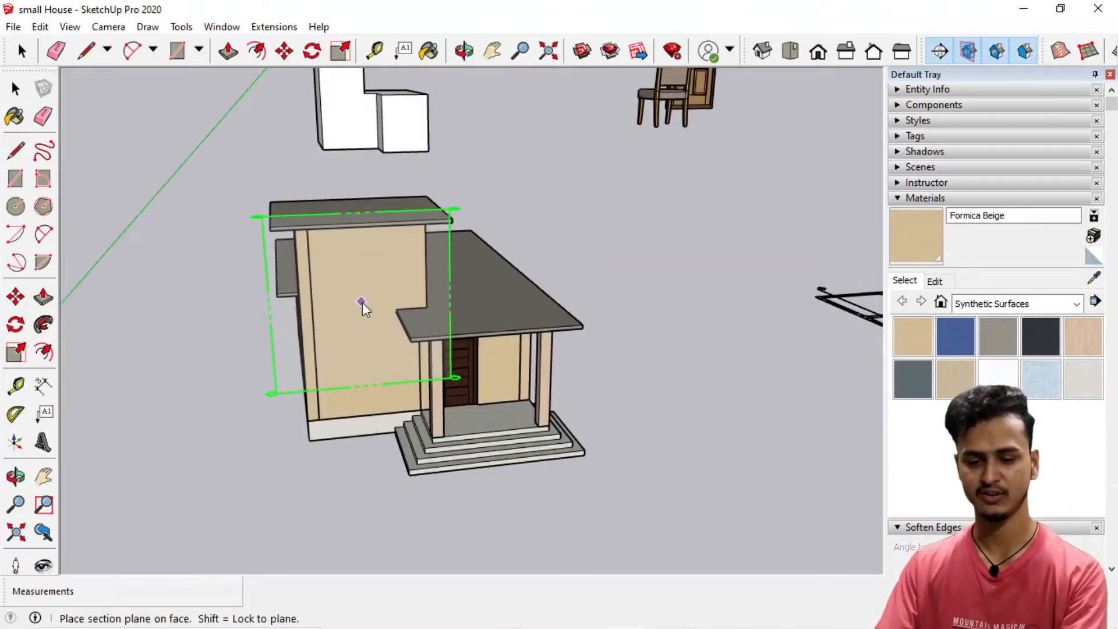
# - Preview the section plane against the stair tower's side wall and its flat roof
pyautogui.moveTo(362, 307); pyautogui.dragTo(361, 390, button='middle')
pyautogui.scroll(-2, 354, 368)
pyautogui.scroll(2, 354, 394)
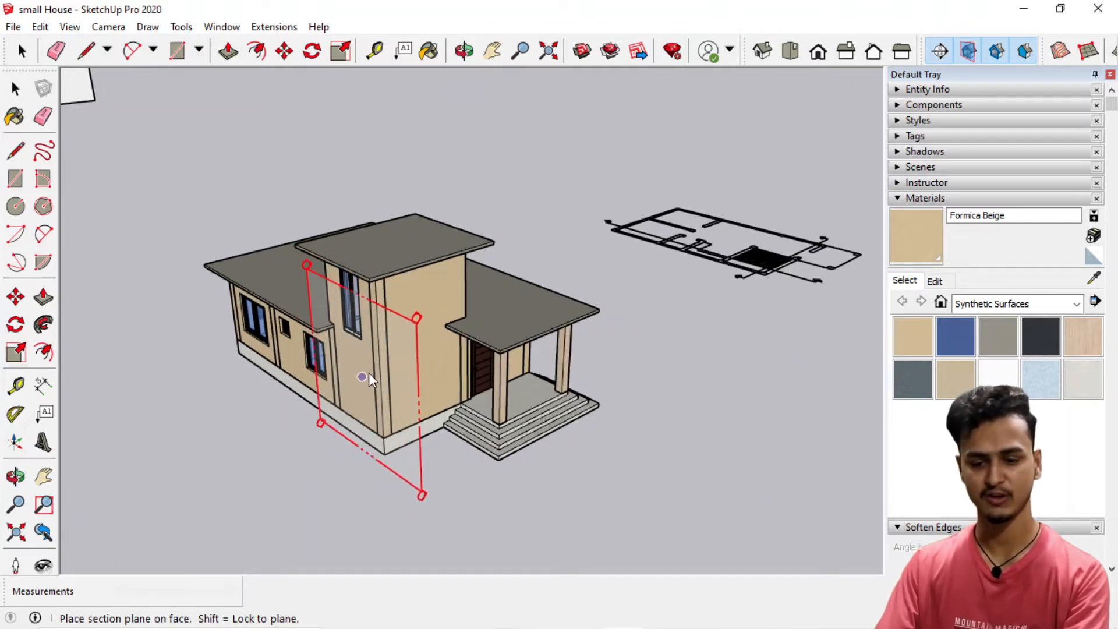
pyautogui.scroll(1, 368, 376)
pyautogui.scroll(1, 369, 373)
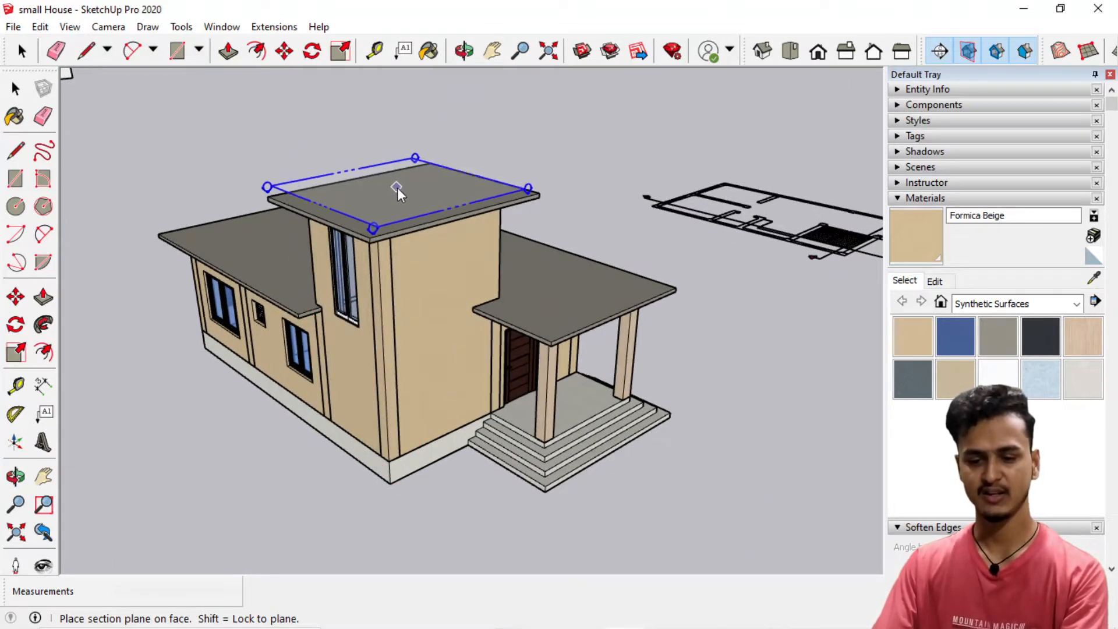
pyautogui.scroll(-1, 400, 185)
pyautogui.scroll(-3, 404, 179)
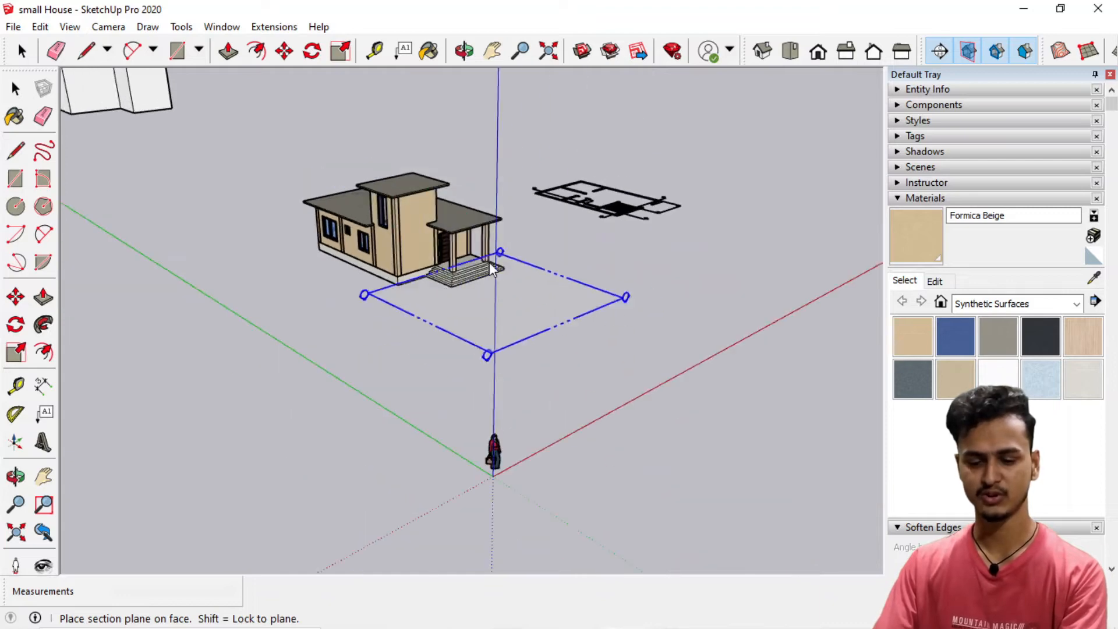
pyautogui.scroll(4, 443, 176)
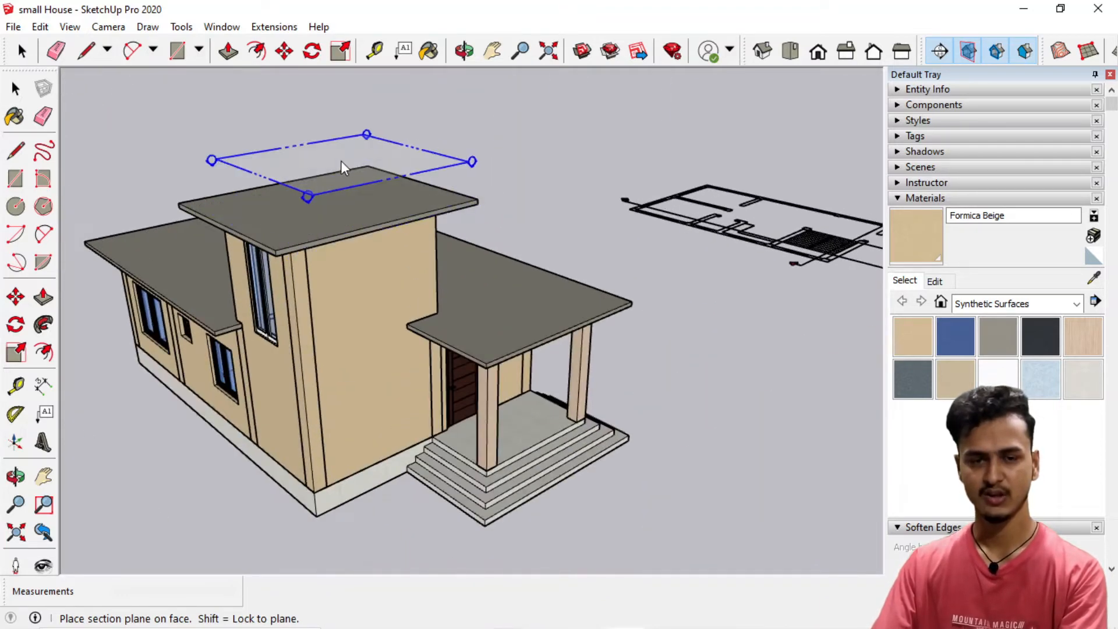
pyautogui.scroll(3, 357, 149)
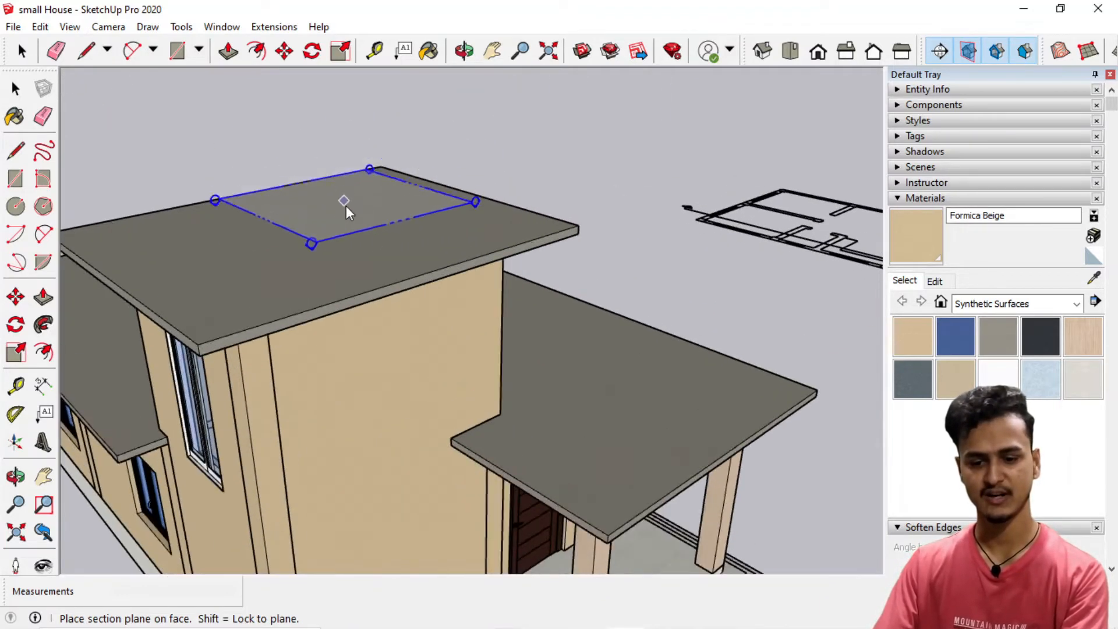
pyautogui.scroll(-1, 351, 230)
pyautogui.scroll(-5, 349, 239)
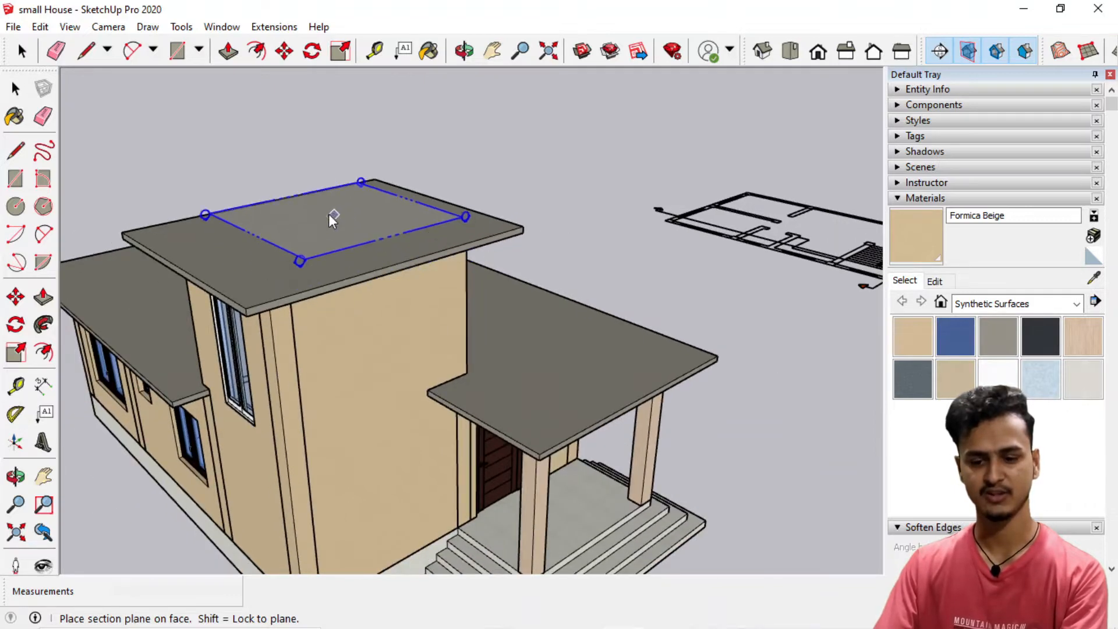
# - Examine the section line crossing the staircase on the floor plan and compare it with the house's porch side
pyautogui.press('o')
pyautogui.moveTo(533, 295); pyautogui.dragTo(334, 390)
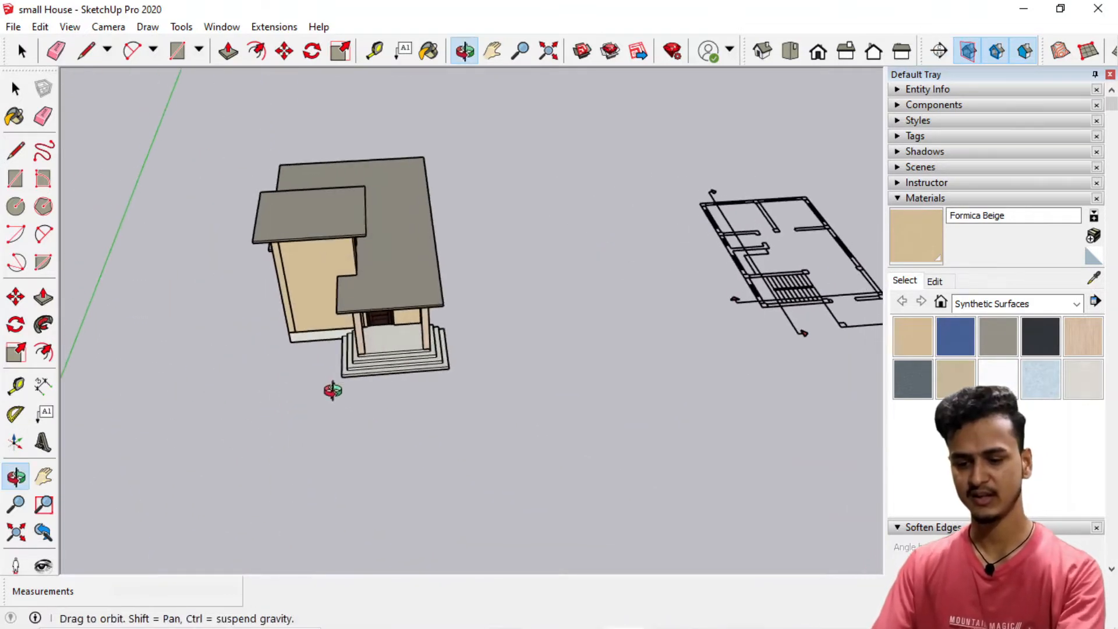
pyautogui.scroll(-2, 344, 378)
pyautogui.scroll(5, 670, 281)
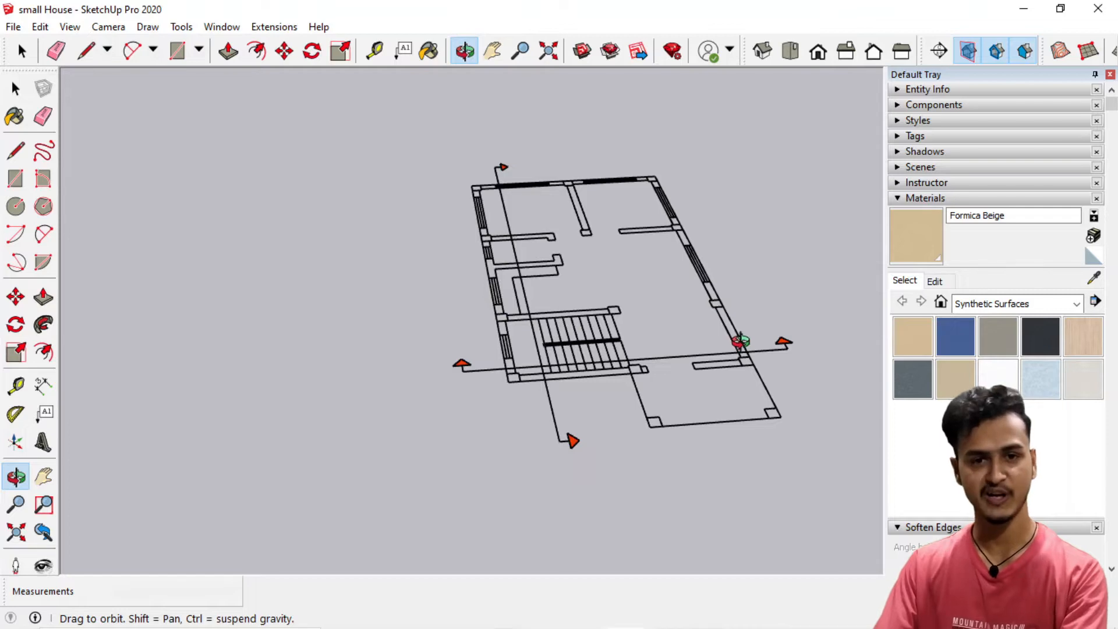
pyautogui.moveTo(740, 342); pyautogui.dragTo(599, 444)
pyautogui.scroll(3, 415, 426)
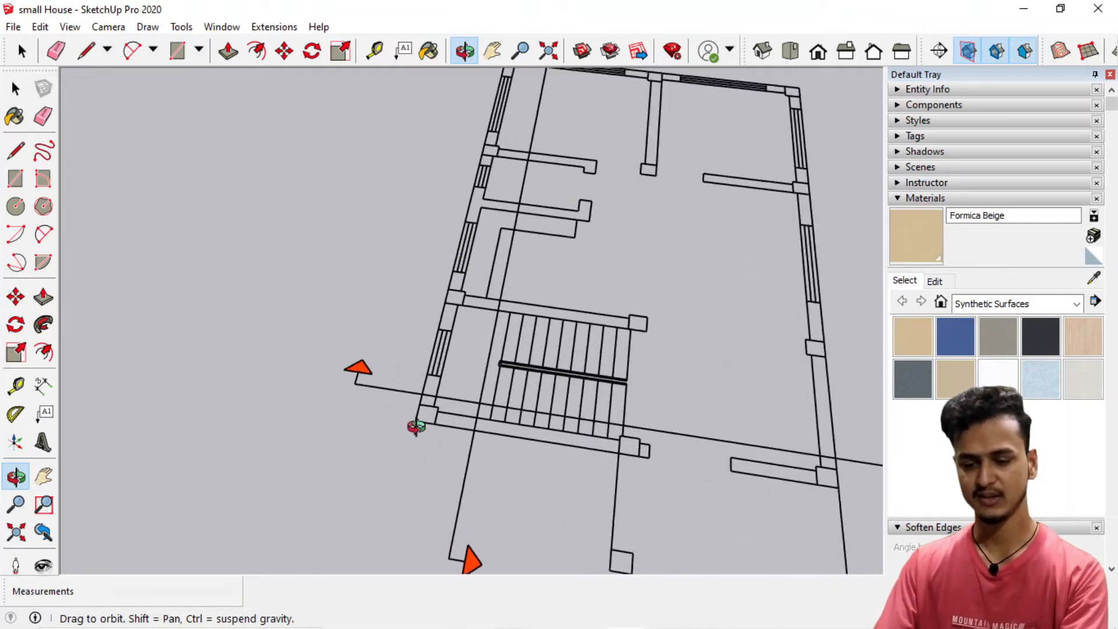
pyautogui.scroll(-5, 510, 376)
pyautogui.moveTo(463, 397); pyautogui.dragTo(639, 245)
pyautogui.scroll(-2, 639, 245)
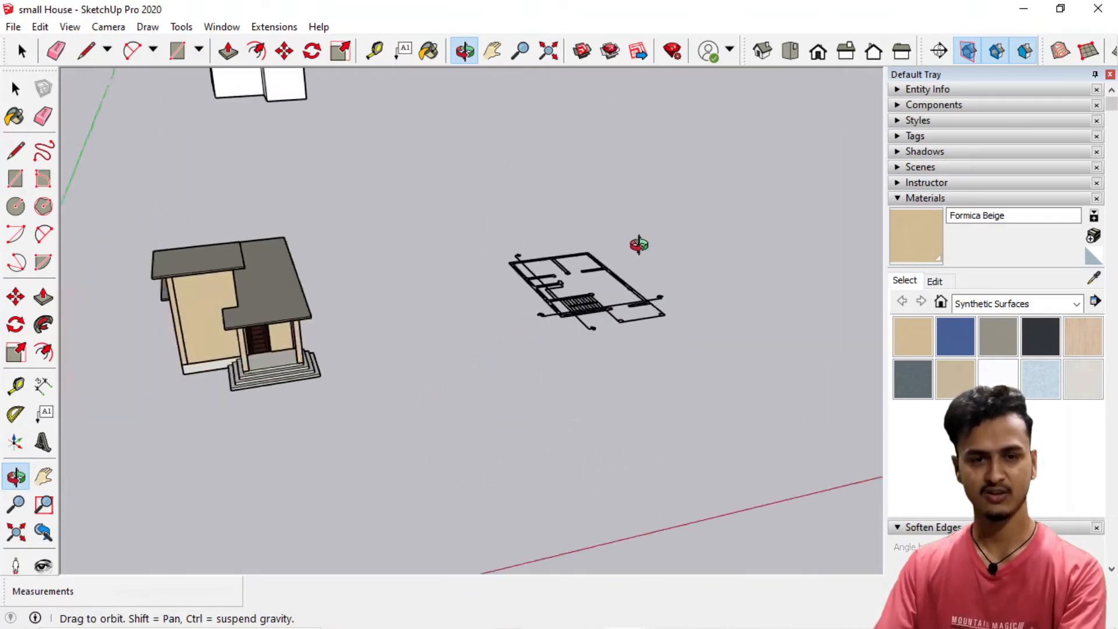
pyautogui.scroll(-1, 639, 244)
pyautogui.scroll(5, 277, 287)
pyautogui.moveTo(208, 333); pyautogui.dragTo(228, 260)
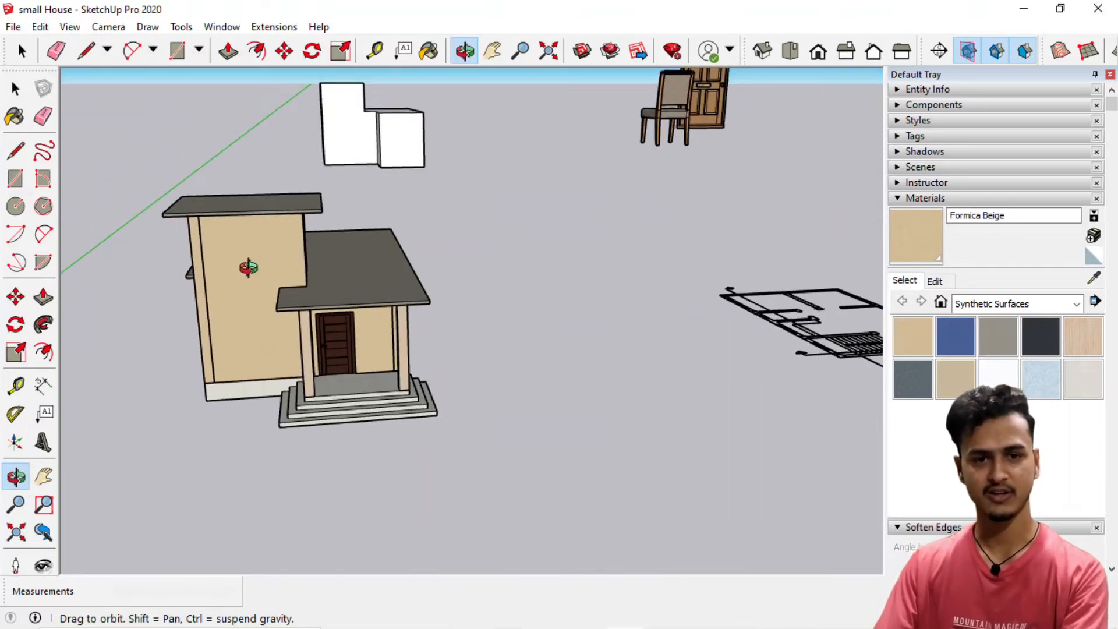
# - Recheck the floor plan's section arrows and their viewing direction against the stair tower's front wall
pyautogui.moveTo(284, 261)
pyautogui.mouseDown(button='middle')
pyautogui.moveTo(244, 268)
pyautogui.moveTo(285, 268)
pyautogui.mouseUp(button='middle')
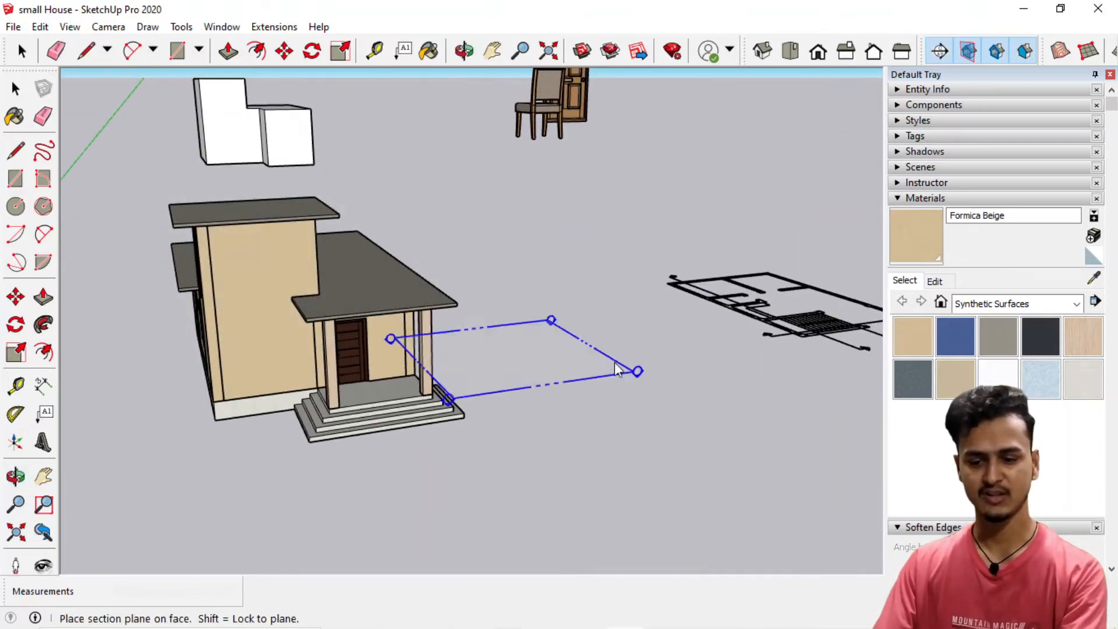
pyautogui.moveTo(693, 346); pyautogui.dragTo(439, 406, button='middle')
pyautogui.scroll(-3, 336, 369)
pyautogui.scroll(3, 836, 382)
pyautogui.scroll(3, 783, 429)
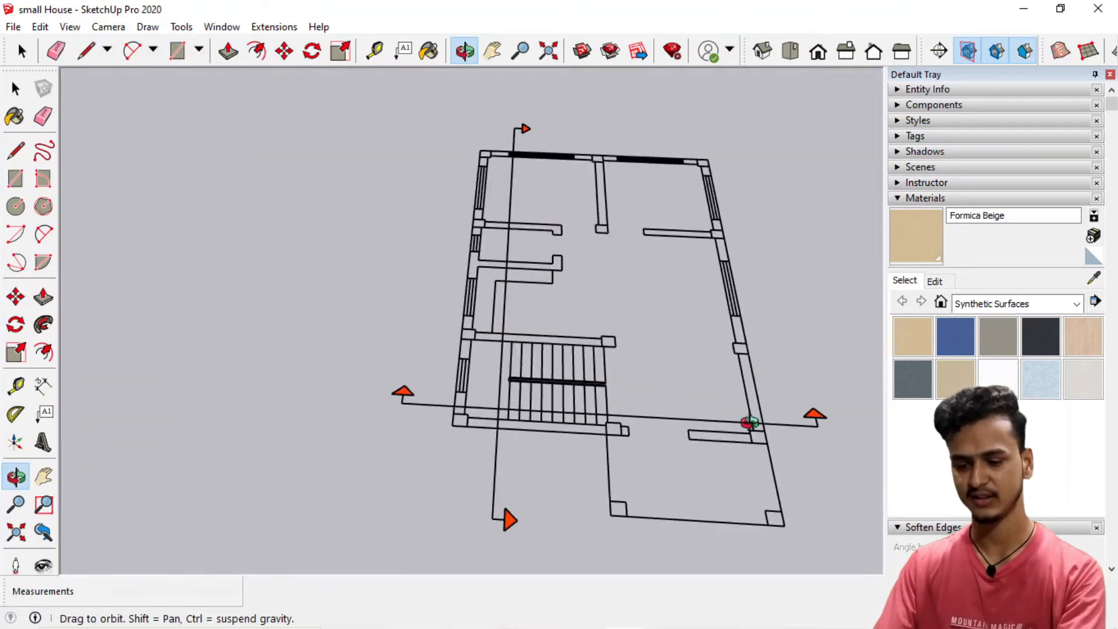
pyautogui.moveTo(746, 425); pyautogui.dragTo(829, 370, button='middle')
pyautogui.scroll(-5, 829, 282)
pyautogui.moveTo(386, 355); pyautogui.dragTo(340, 307, button='middle')
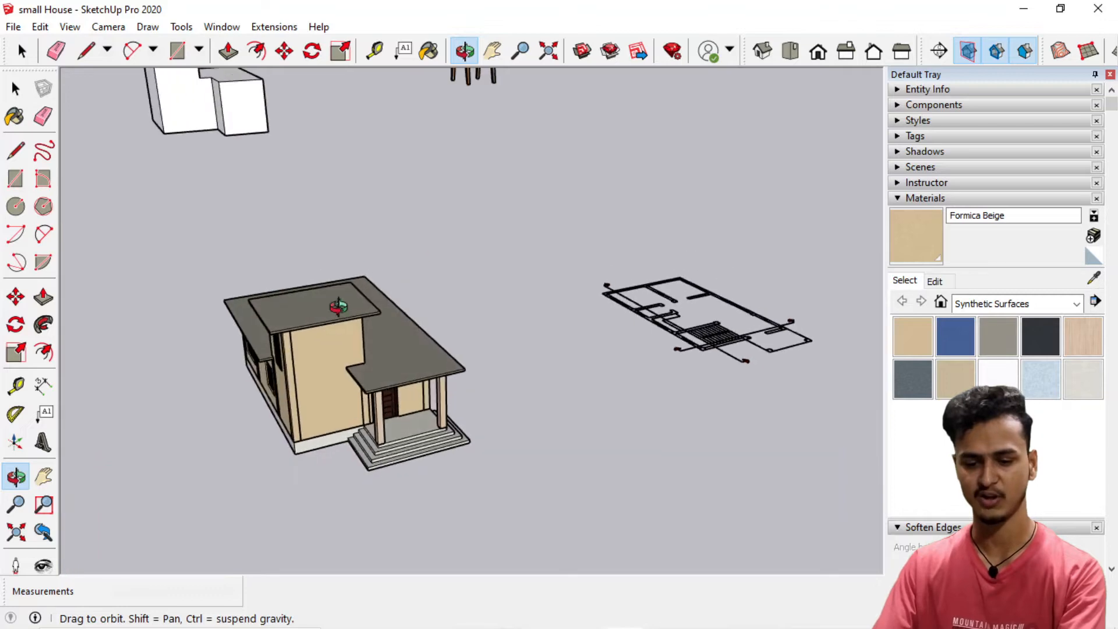
pyautogui.scroll(3, 322, 357)
pyautogui.scroll(-2, 342, 313)
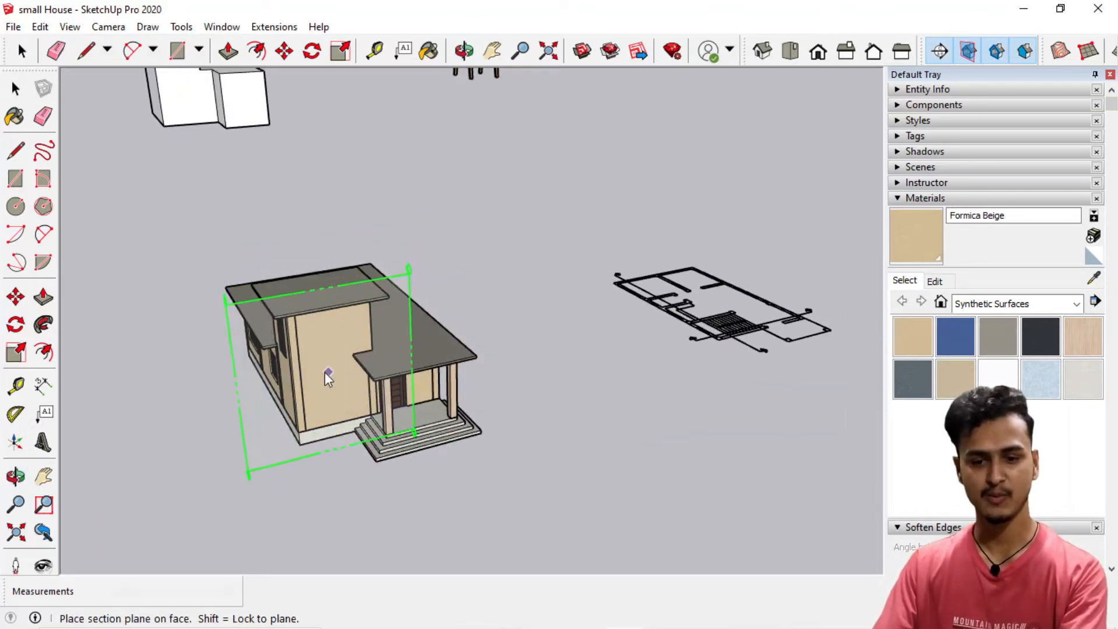
pyautogui.scroll(2, 323, 372)
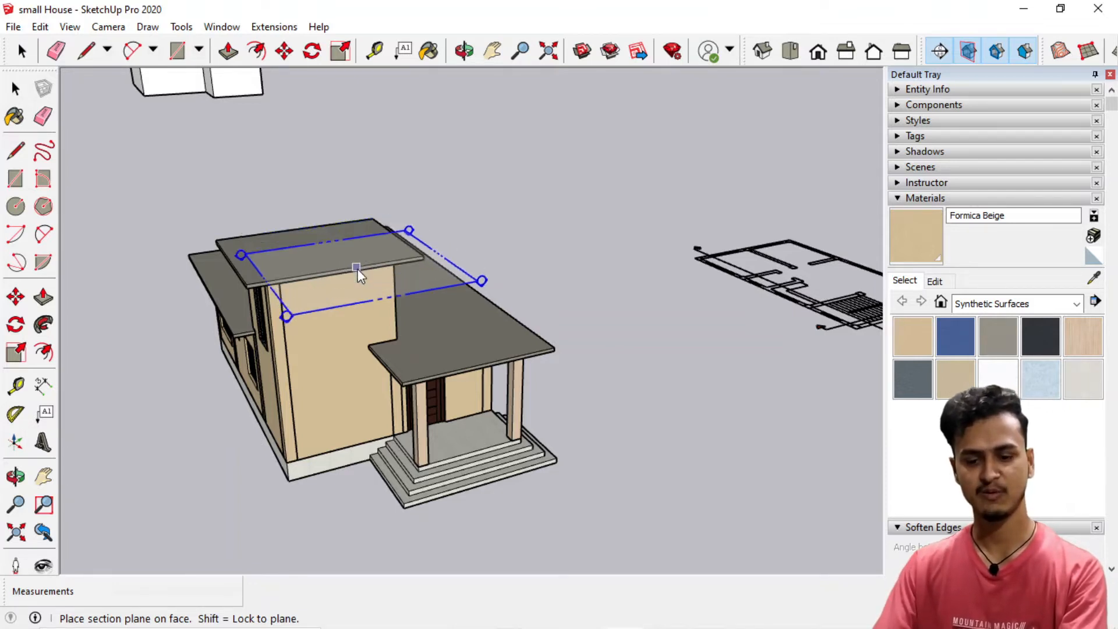
pyautogui.scroll(5, 738, 372)
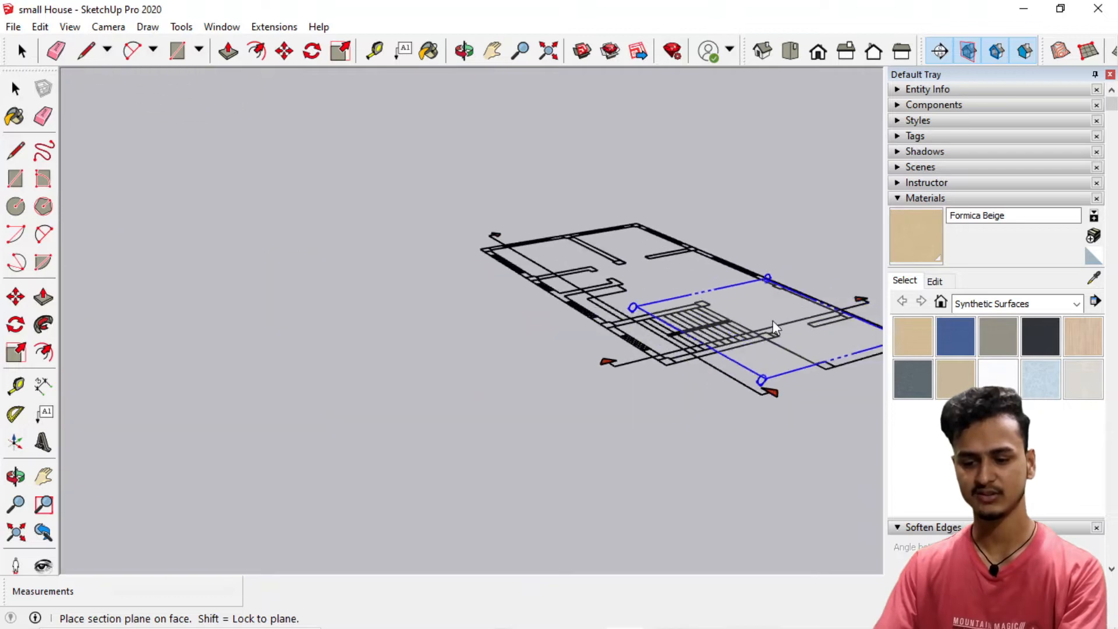
pyautogui.scroll(-3, 792, 315)
pyautogui.scroll(3, 350, 339)
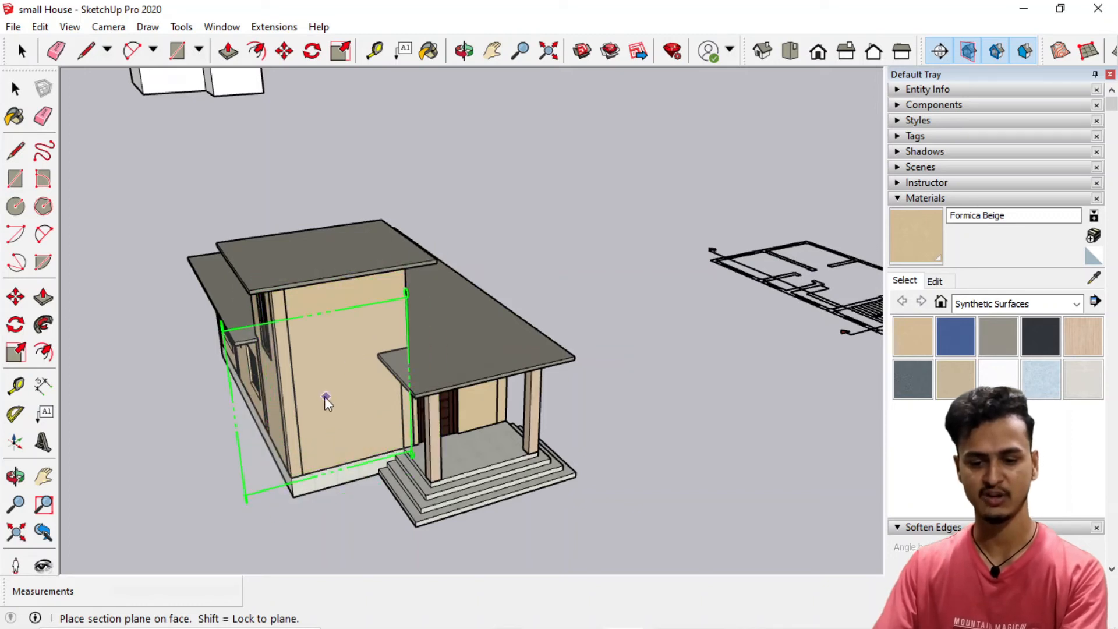
# - Place a section plane on the stair tower's front wall, naming it Section 1 with the symbol X
pyautogui.scroll(-1, 262, 393)
pyautogui.scroll(2, 327, 370)
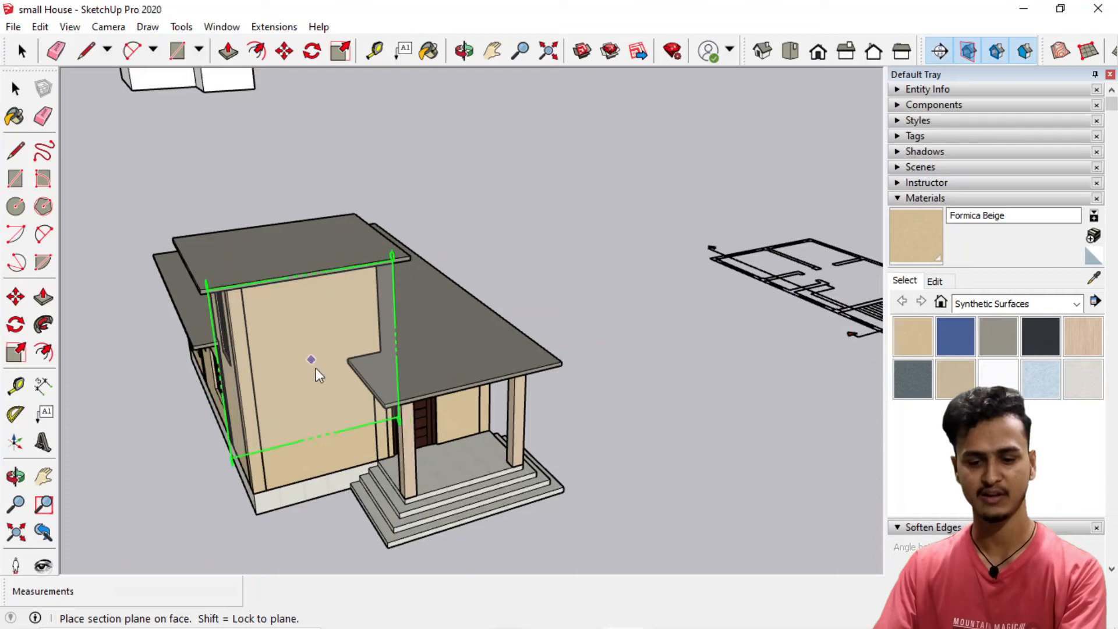
pyautogui.scroll(4, 318, 384)
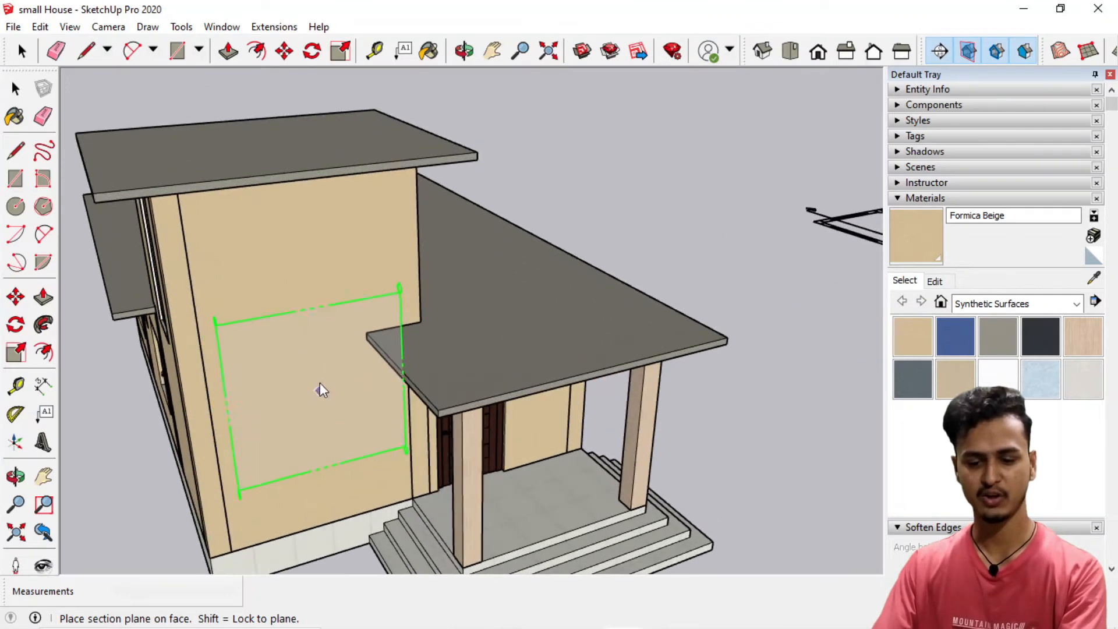
pyautogui.click(320, 379)
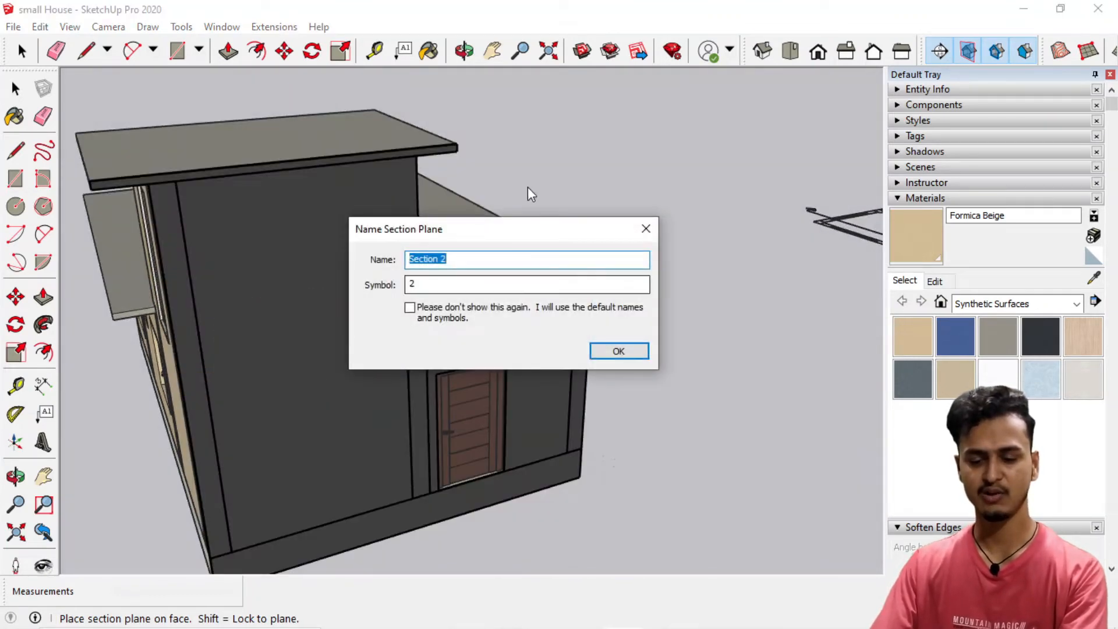
pyautogui.moveTo(487, 228); pyautogui.dragTo(428, 187)
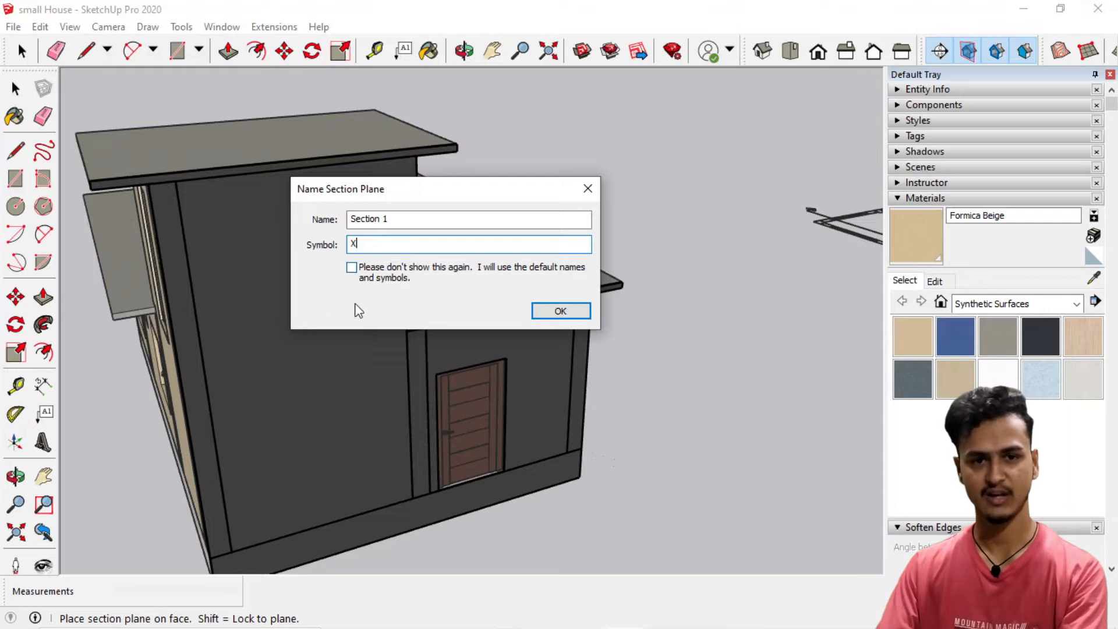
pyautogui.click(570, 313)
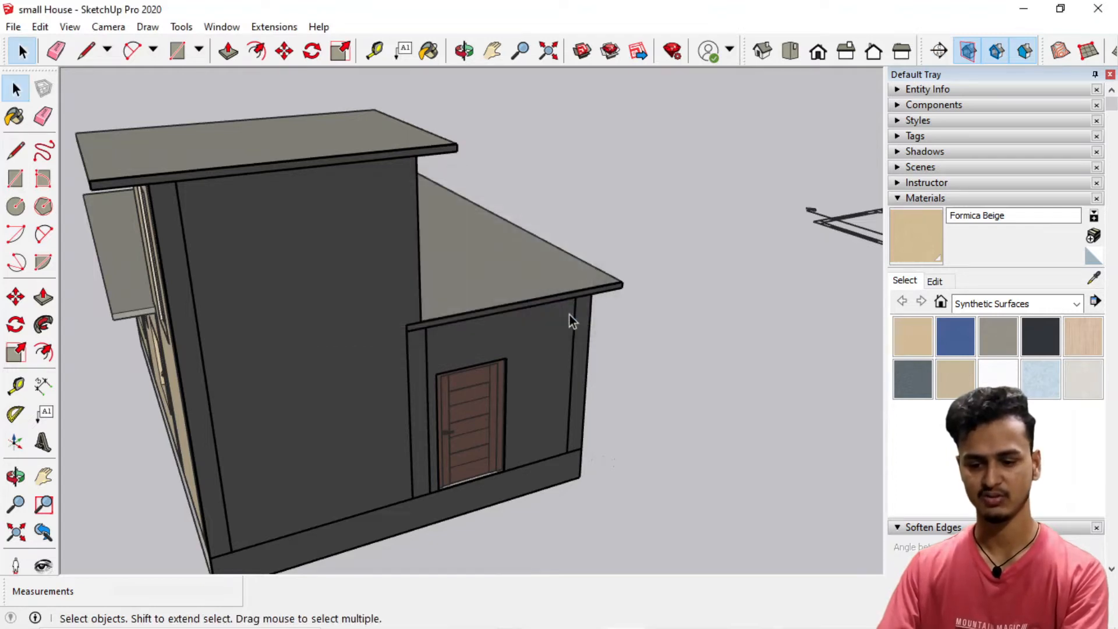
pyautogui.scroll(-10, 570, 315)
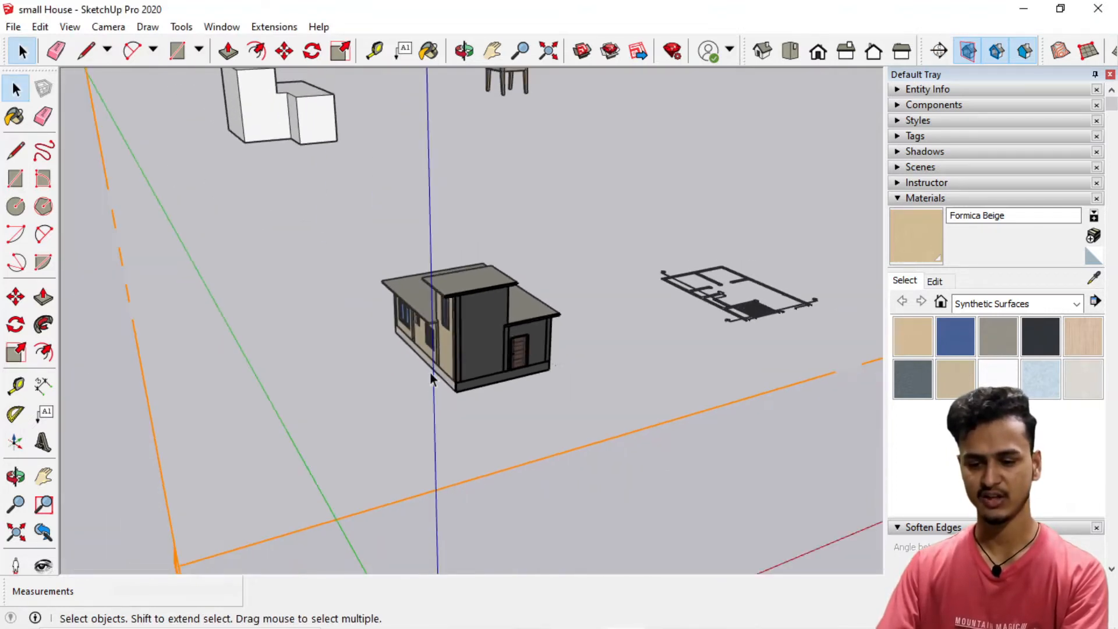
# - Examine the placed section plane's extents and the arrows of the section line crossing the floor plan's staircase
pyautogui.scroll(-10, 408, 390)
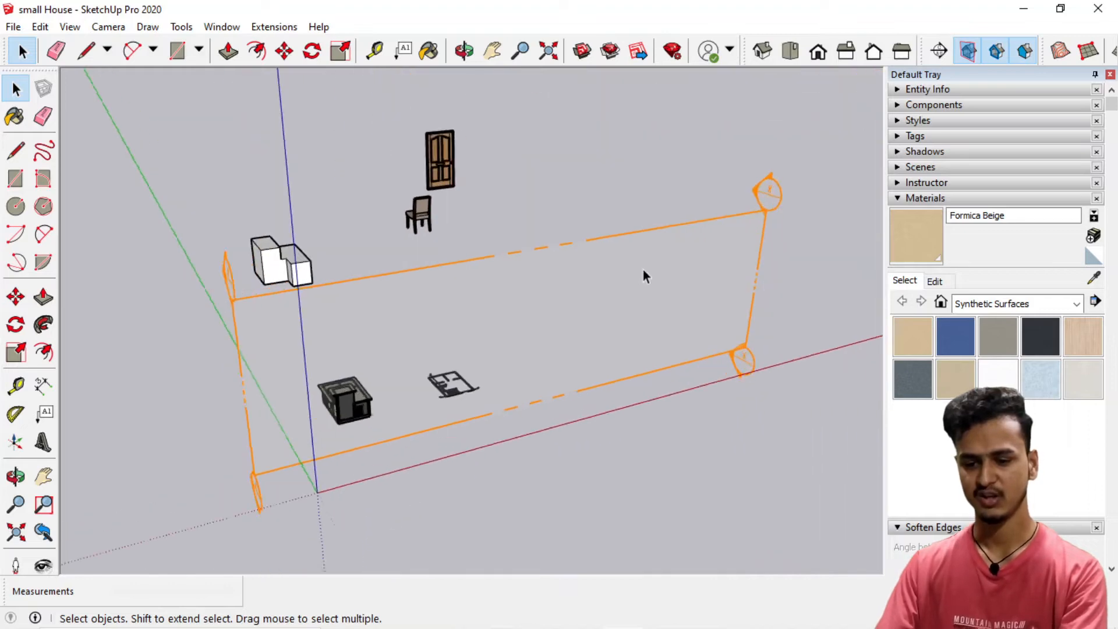
pyautogui.scroll(2, 643, 270)
pyautogui.press('o')
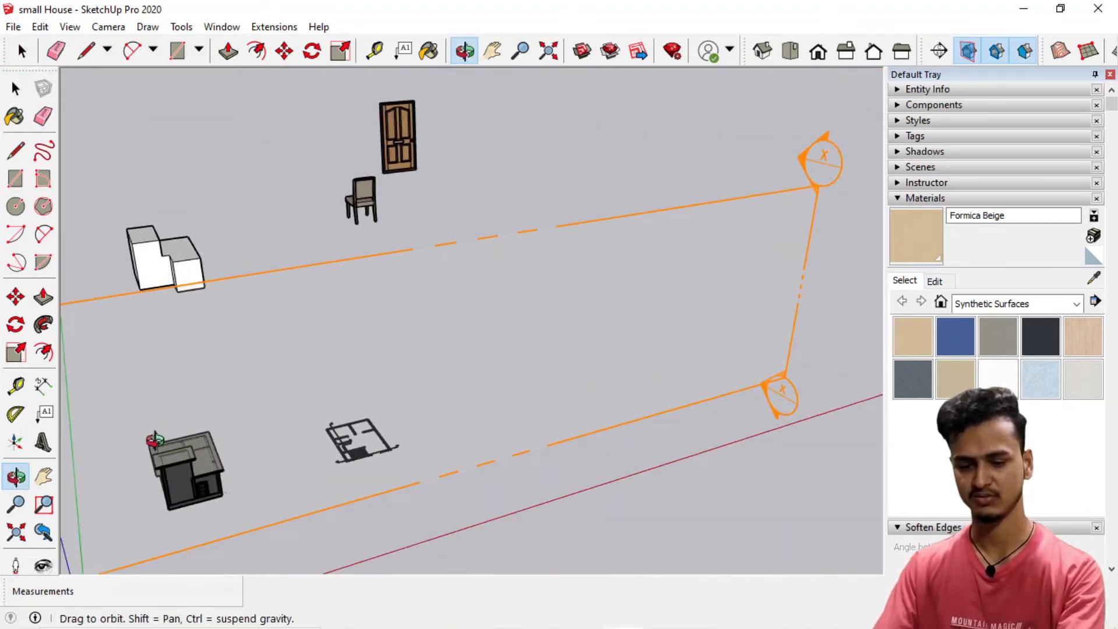
pyautogui.moveTo(155, 440)
pyautogui.mouseDown()
pyautogui.moveTo(524, 274)
pyautogui.moveTo(596, 335)
pyautogui.moveTo(256, 357)
pyautogui.moveTo(167, 509)
pyautogui.moveTo(302, 455)
pyautogui.moveTo(427, 464)
pyautogui.moveTo(505, 442)
pyautogui.moveTo(376, 481)
pyautogui.moveTo(197, 403)
pyautogui.moveTo(452, 395)
pyautogui.moveTo(396, 569)
pyautogui.moveTo(499, 321)
pyautogui.moveTo(602, 387)
pyautogui.moveTo(582, 399)
pyautogui.moveTo(524, 329)
pyautogui.moveTo(505, 452)
pyautogui.moveTo(489, 469)
pyautogui.mouseUp()
pyautogui.scroll(3, 562, 300)
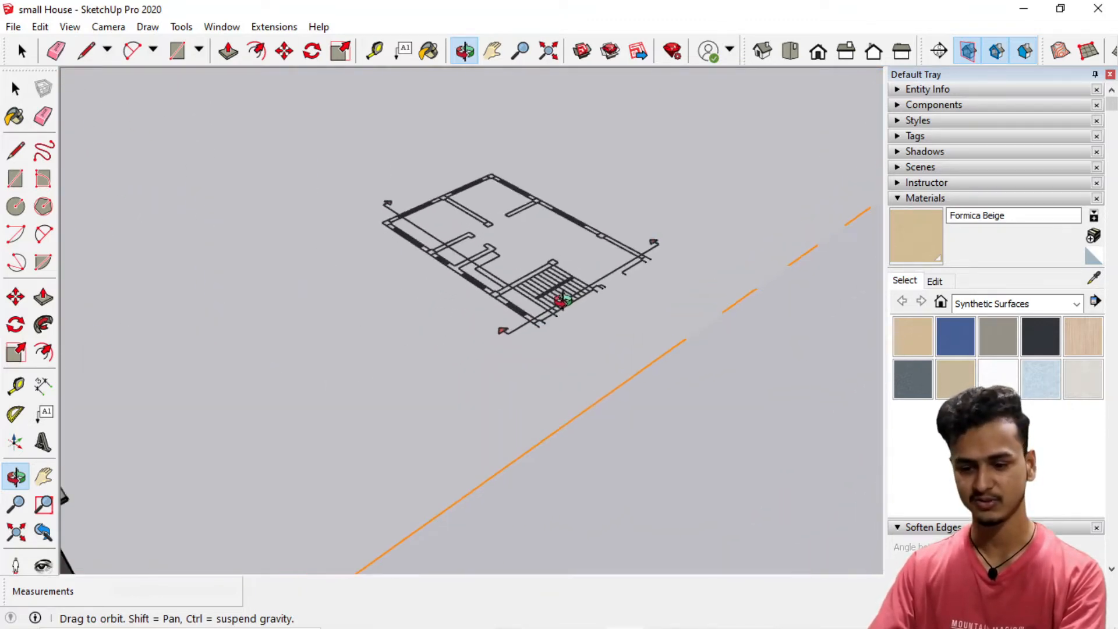
pyautogui.scroll(1, 562, 300)
pyautogui.scroll(2, 536, 392)
pyautogui.scroll(3, 539, 344)
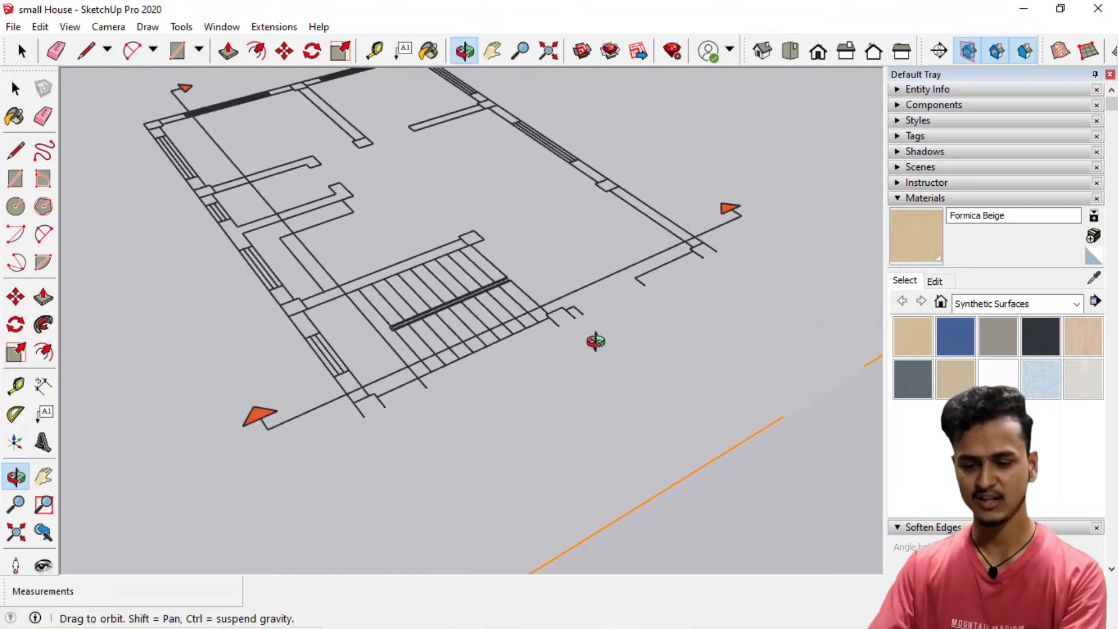
# - Compare the house's stair tower with the floor plan's staircase and trace the section line between its two arrows
pyautogui.moveTo(596, 342); pyautogui.dragTo(544, 351)
pyautogui.scroll(-2, 544, 351)
pyautogui.scroll(-5, 699, 292)
pyautogui.scroll(1, 224, 397)
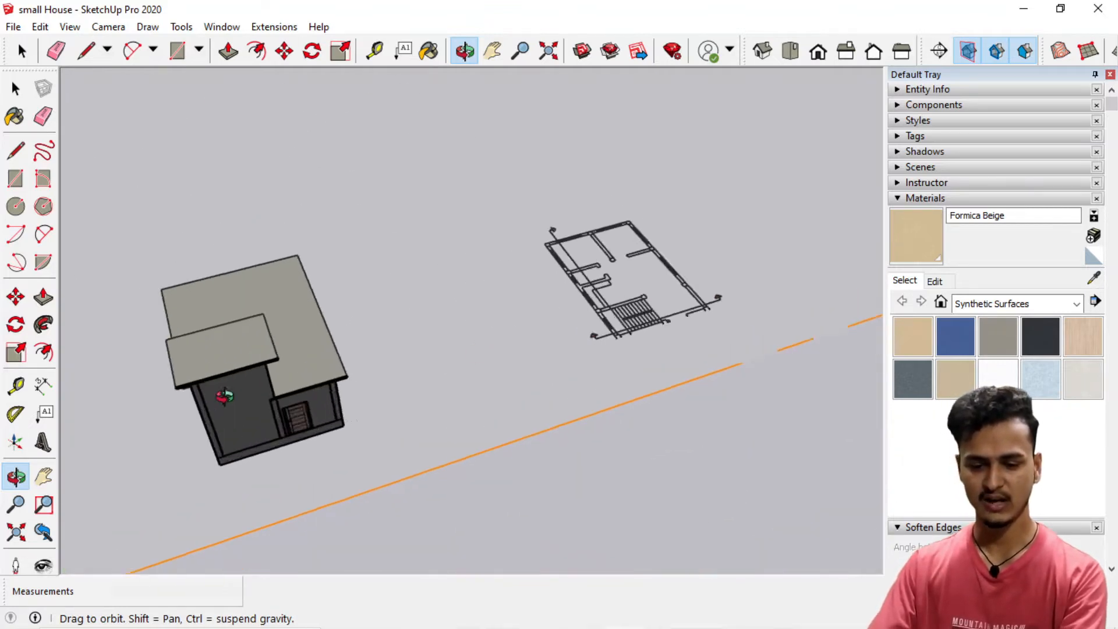
pyautogui.moveTo(224, 397); pyautogui.dragTo(611, 413)
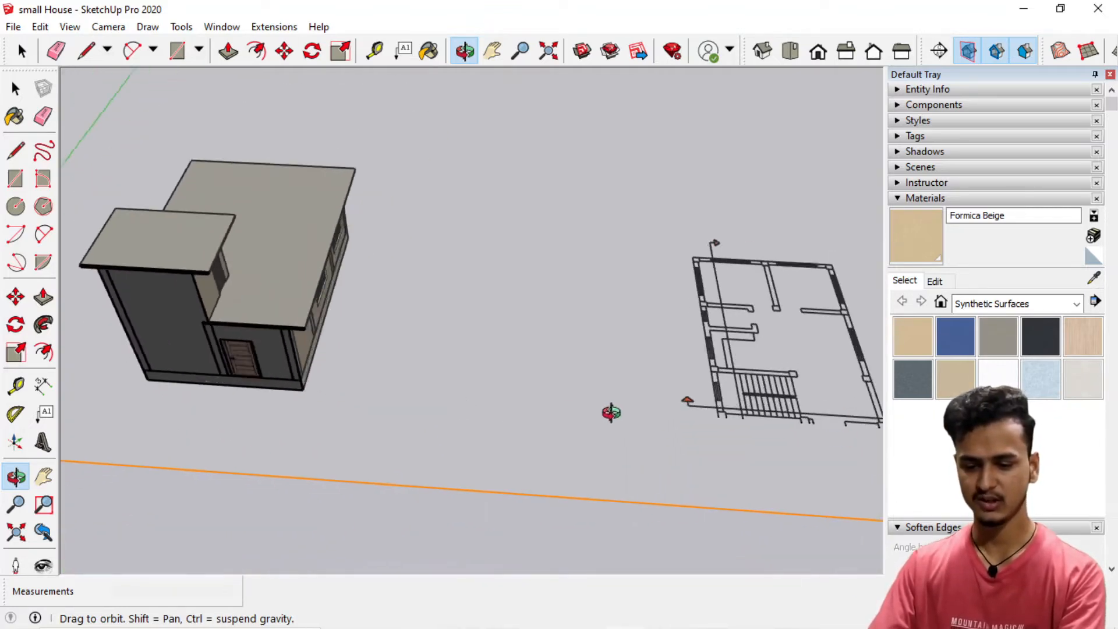
pyautogui.scroll(2, 611, 412)
pyautogui.scroll(-2, 449, 495)
pyautogui.scroll(7, 746, 453)
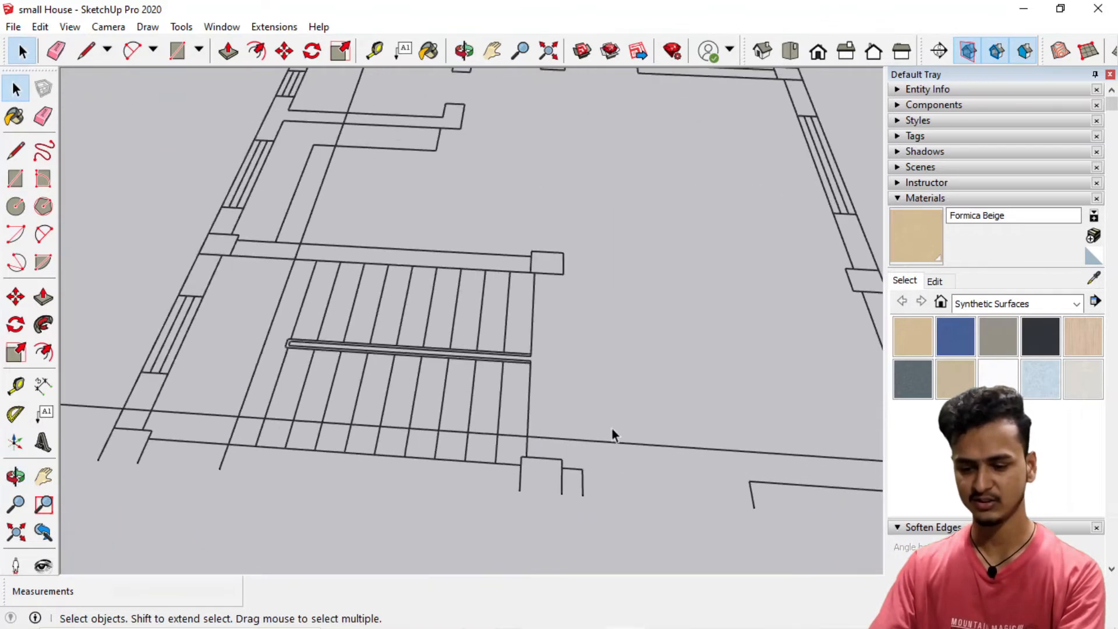
pyautogui.scroll(-3, 350, 430)
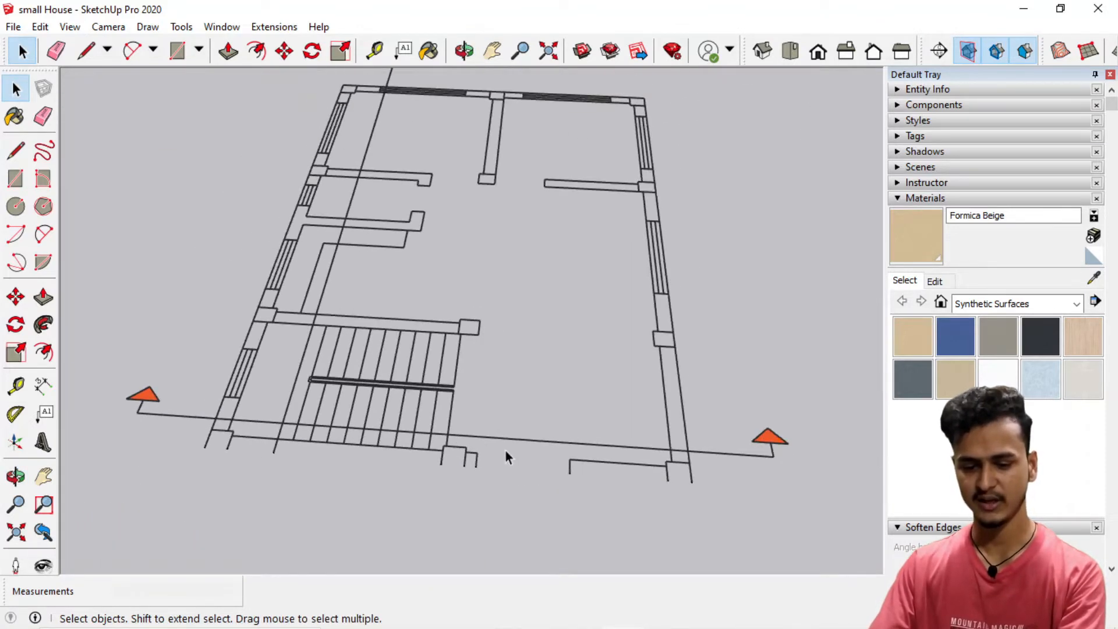
pyautogui.scroll(-4, 604, 403)
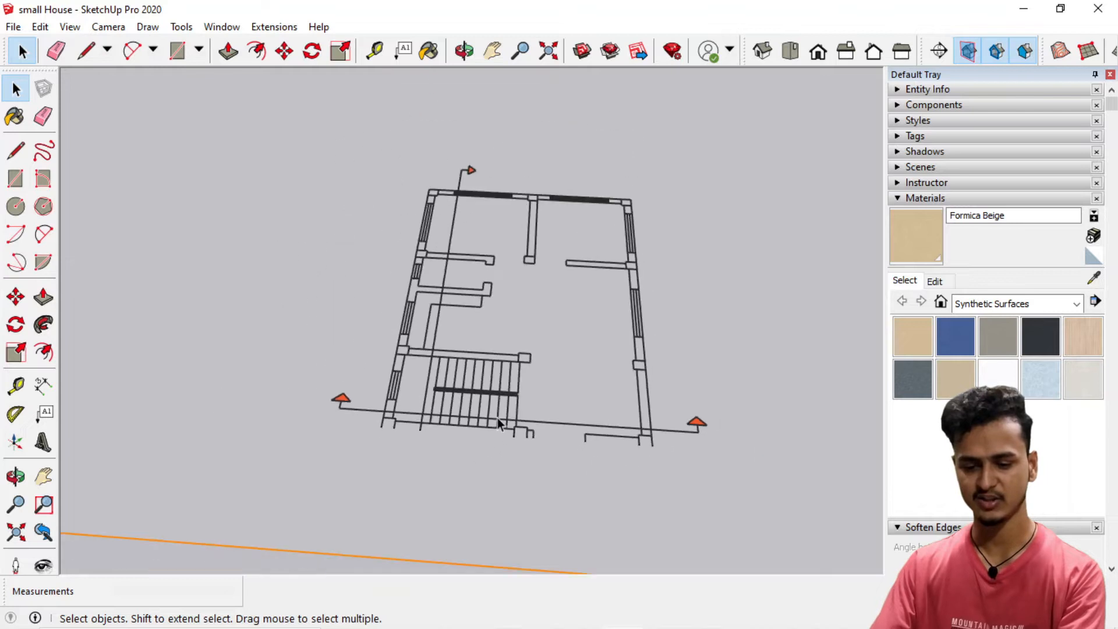
# - Move the section plane about 1' 7" into the house so it cuts along the plan's section line through the staircase
pyautogui.click(470, 516)
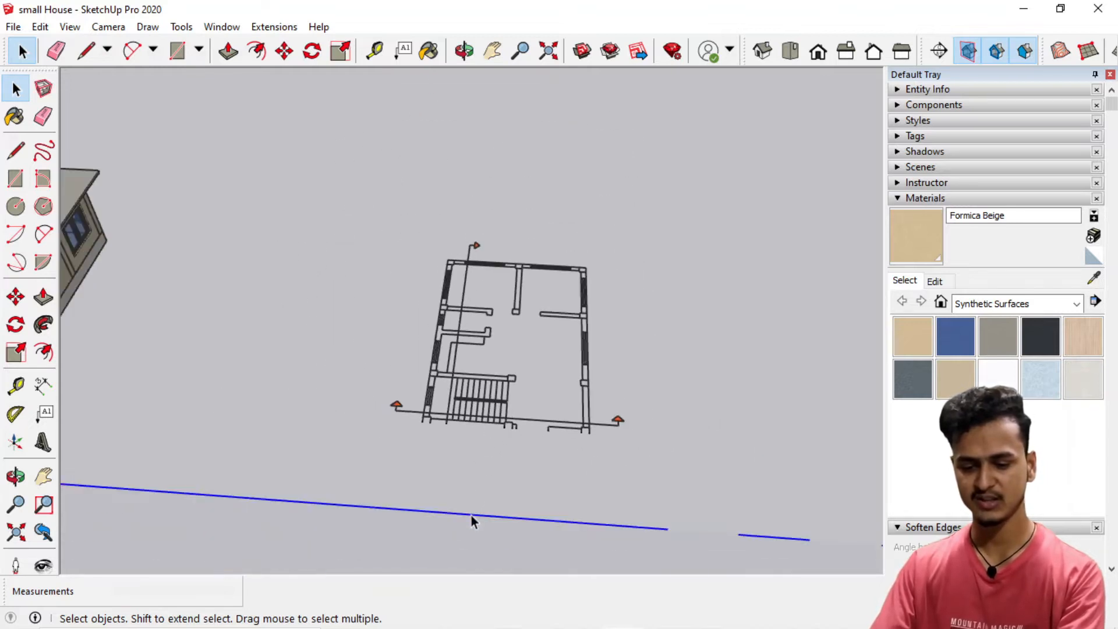
pyautogui.press('m')
pyautogui.click(483, 512)
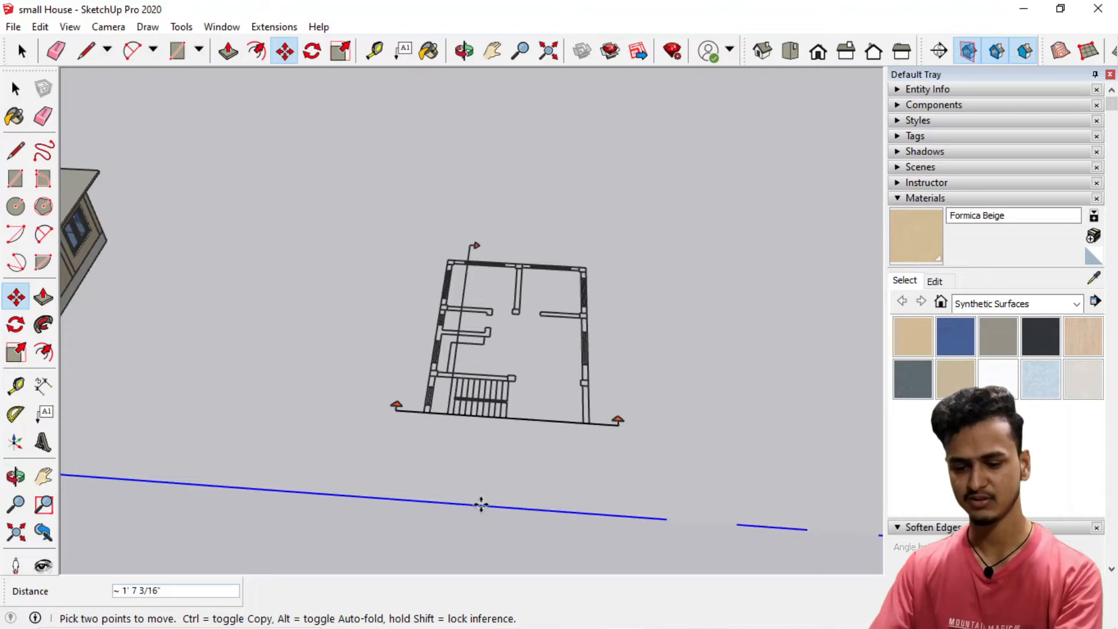
pyautogui.click(481, 505)
pyautogui.scroll(8, 547, 400)
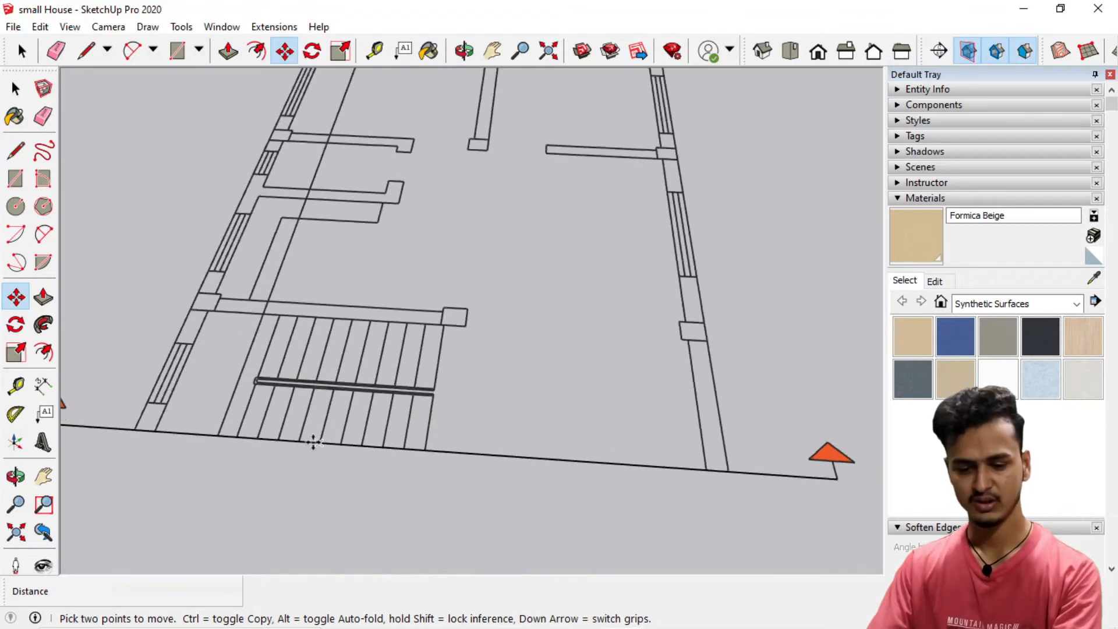
pyautogui.press('space')
# - Examine the cut house from the section side, including its staircase flights, walls, floor base and roof slabs
pyautogui.scroll(-10, 431, 448)
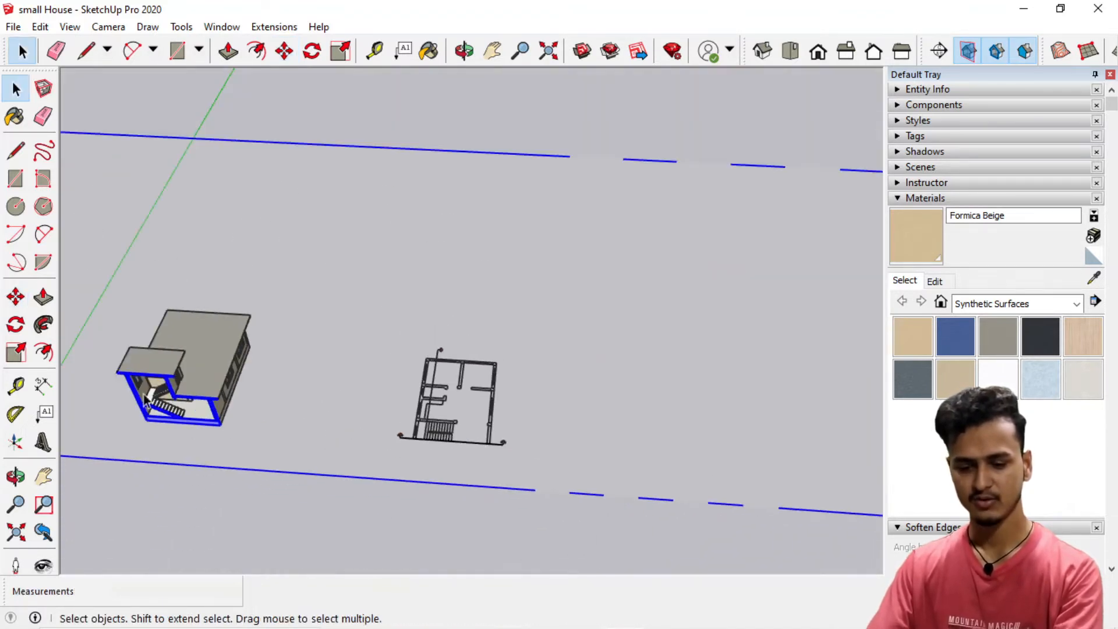
pyautogui.scroll(3, 99, 422)
pyautogui.moveTo(99, 422); pyautogui.dragTo(707, 354, button='middle')
pyautogui.scroll(-5, 527, 379)
pyautogui.scroll(6, 488, 391)
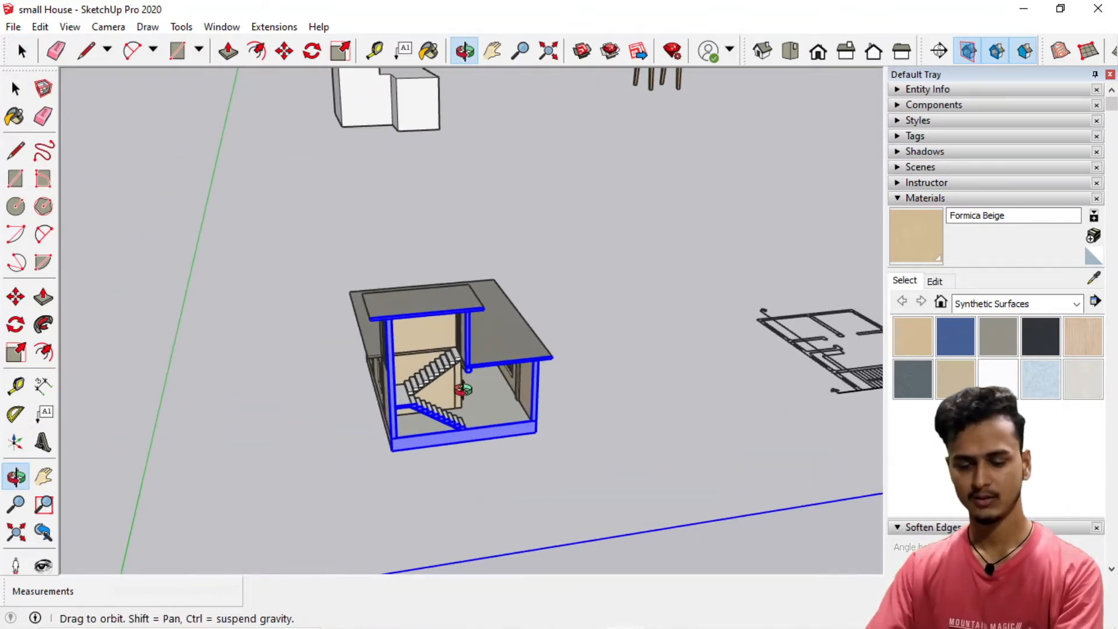
pyautogui.moveTo(536, 390); pyautogui.dragTo(431, 350, button='middle')
pyautogui.scroll(5, 451, 361)
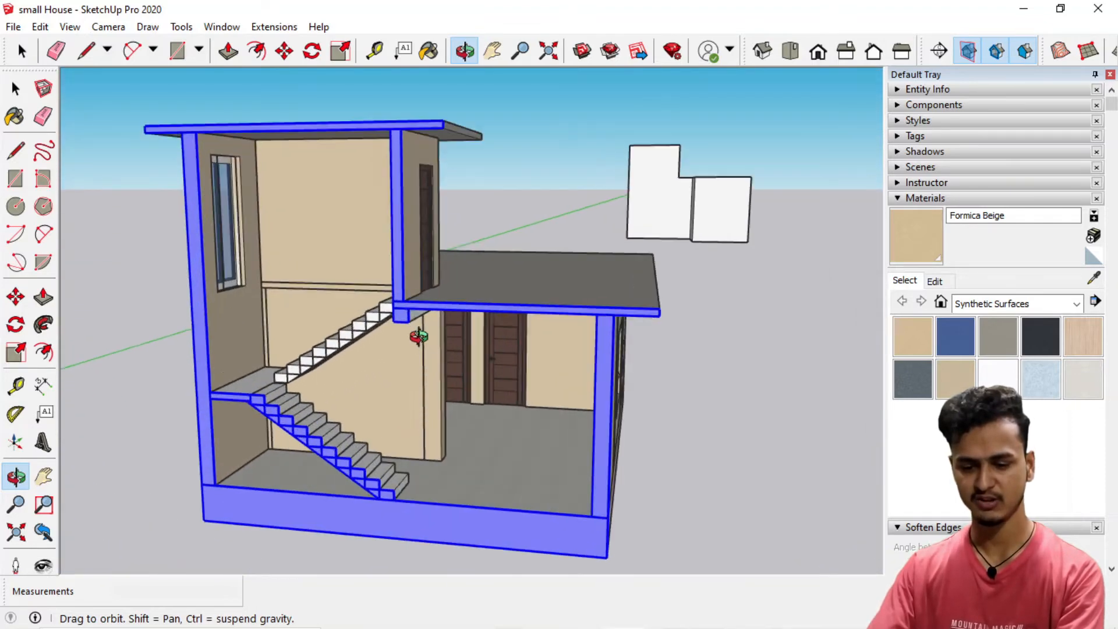
pyautogui.scroll(-6, 451, 361)
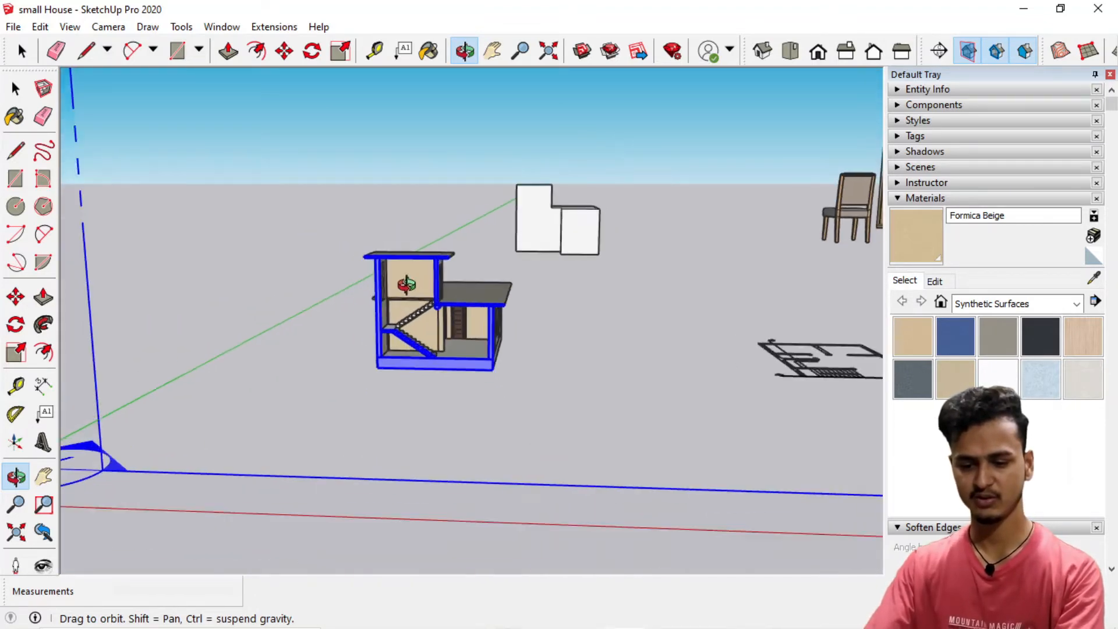
pyautogui.scroll(5, 373, 249)
pyautogui.scroll(-6, 330, 292)
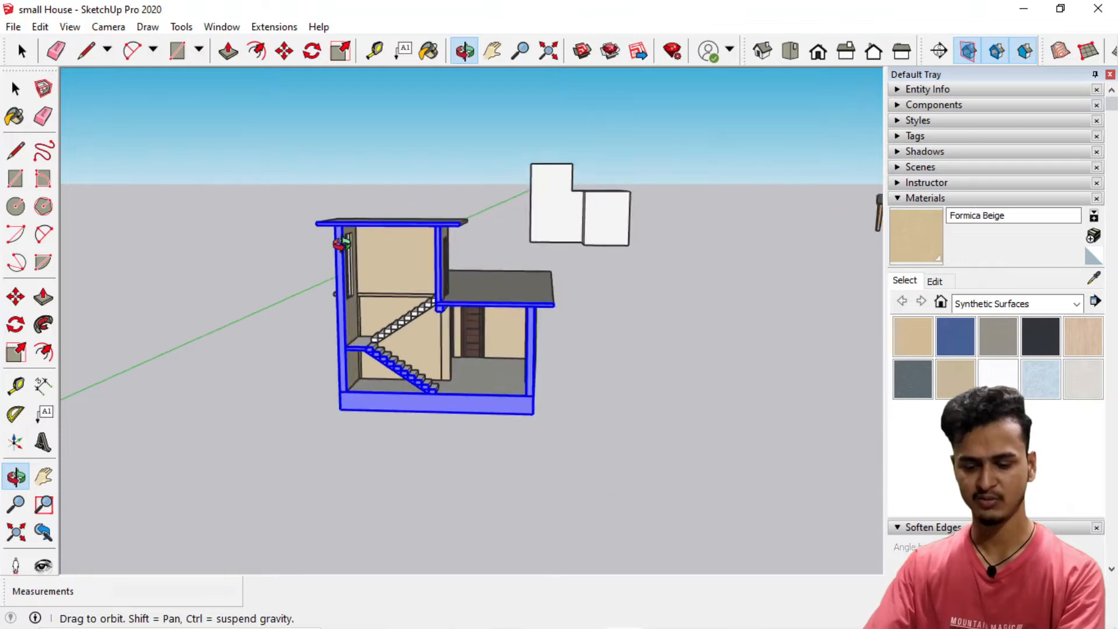
# - Deselect the section plane and face the cut through the staircase and adjoining room
pyautogui.press('space')
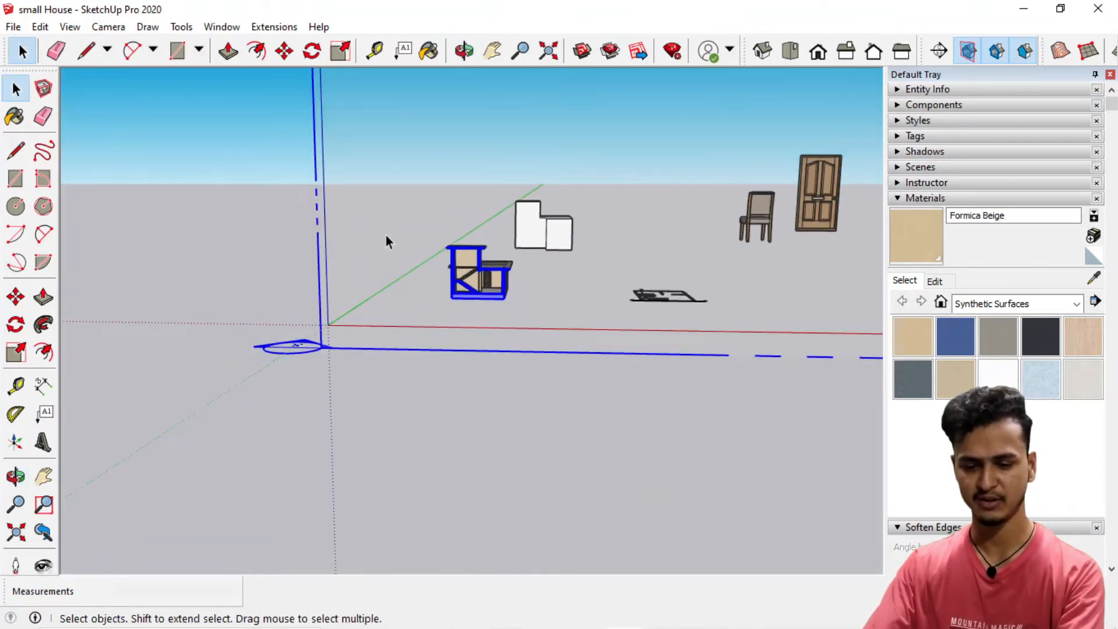
pyautogui.click(216, 243)
pyautogui.scroll(5, 459, 261)
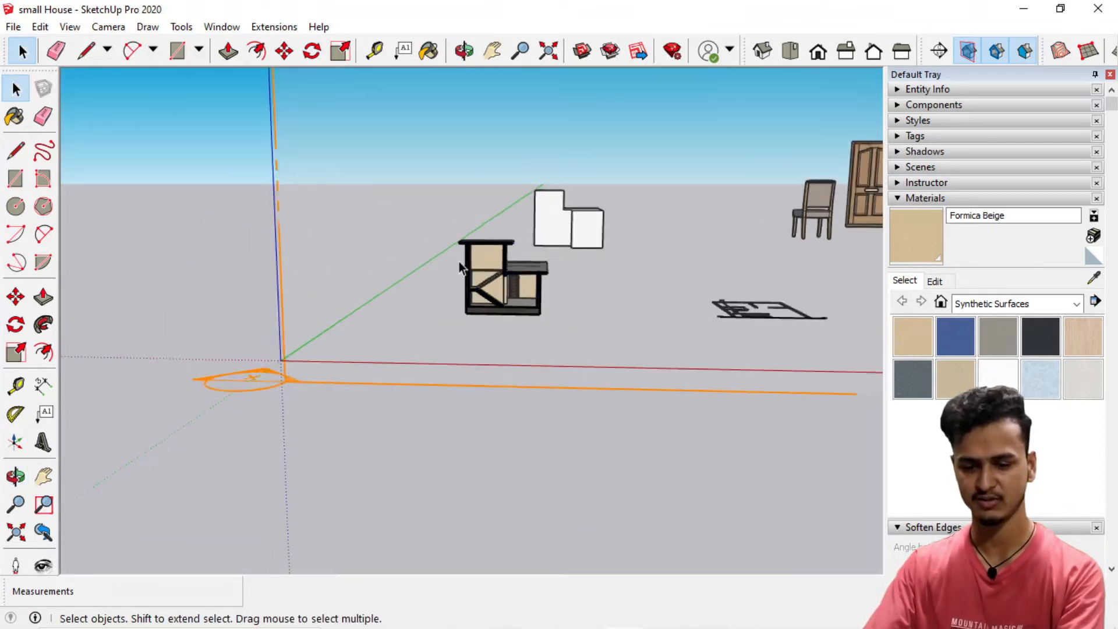
pyautogui.scroll(6, 513, 260)
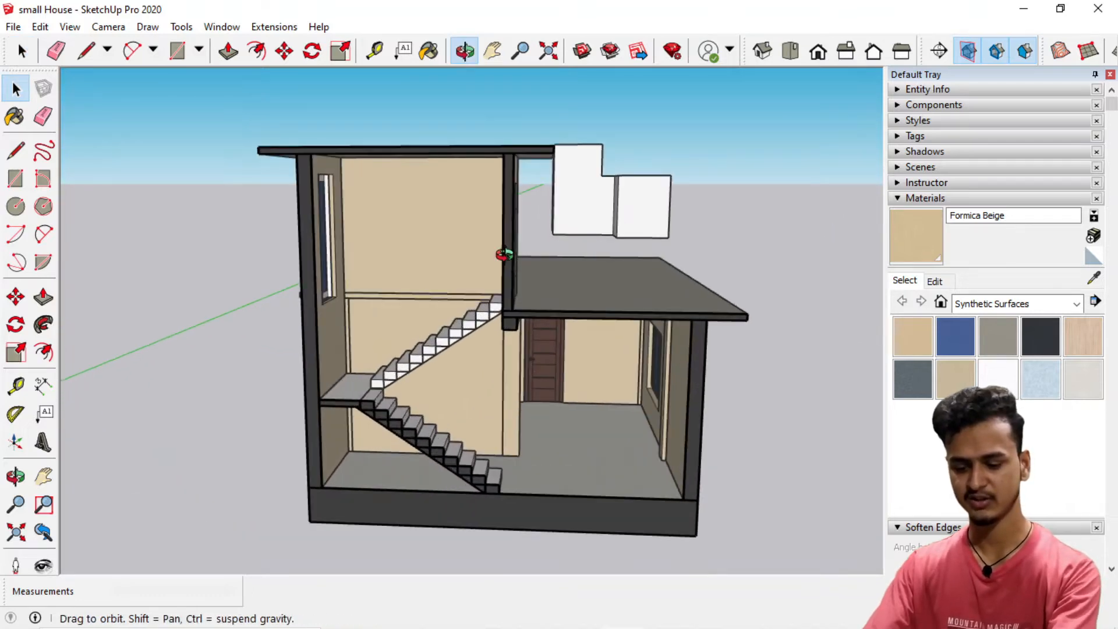
pyautogui.moveTo(505, 255); pyautogui.dragTo(529, 265, button='middle')
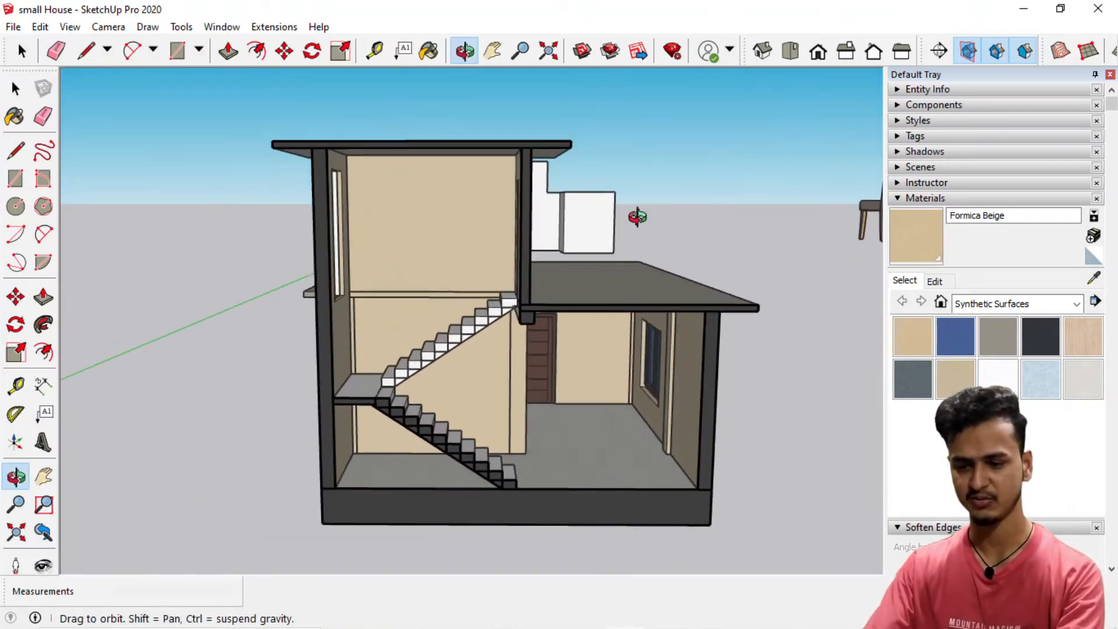
# - Set the standard front view and examine the cut staircase, walls and slabs of the house straight on
pyautogui.click(824, 56)
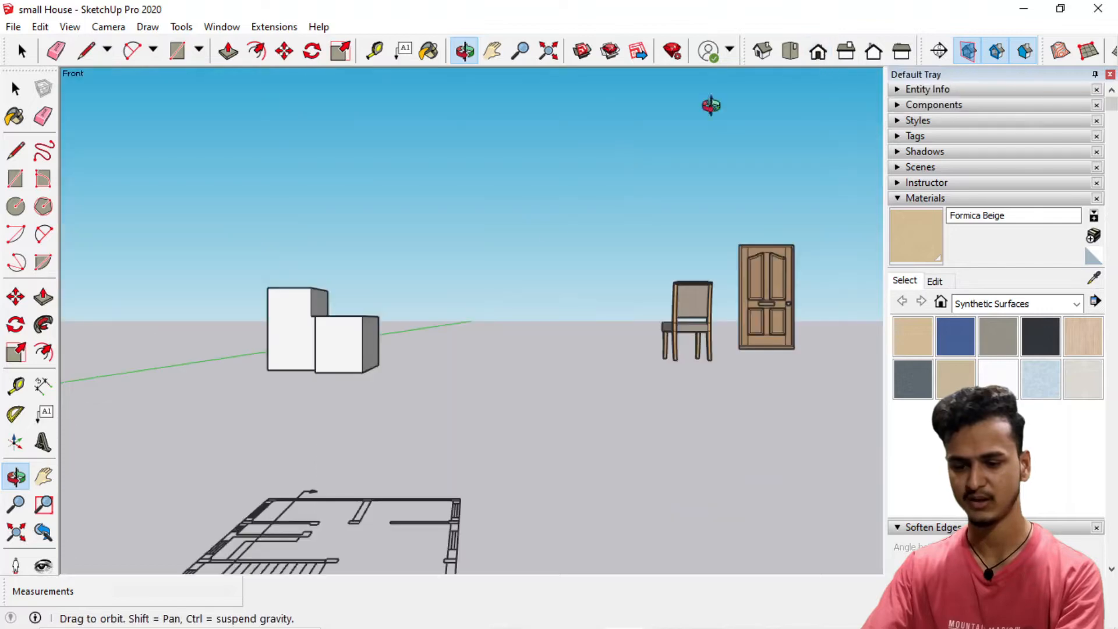
pyautogui.scroll(10, 359, 349)
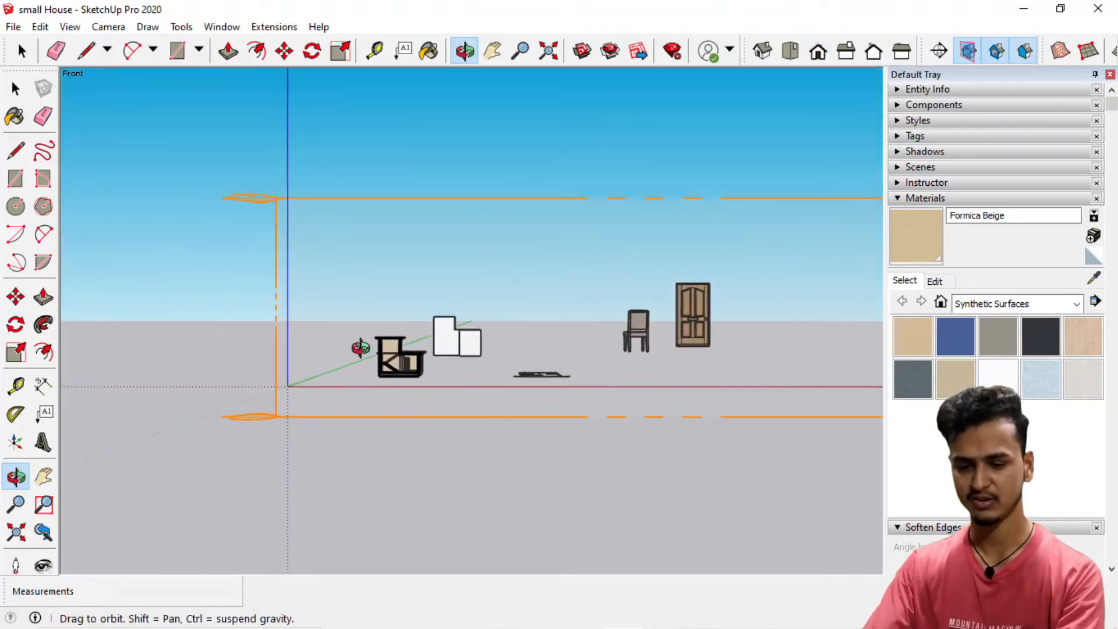
pyautogui.scroll(-4, 434, 382)
pyautogui.scroll(5, 478, 377)
pyautogui.scroll(3, 481, 389)
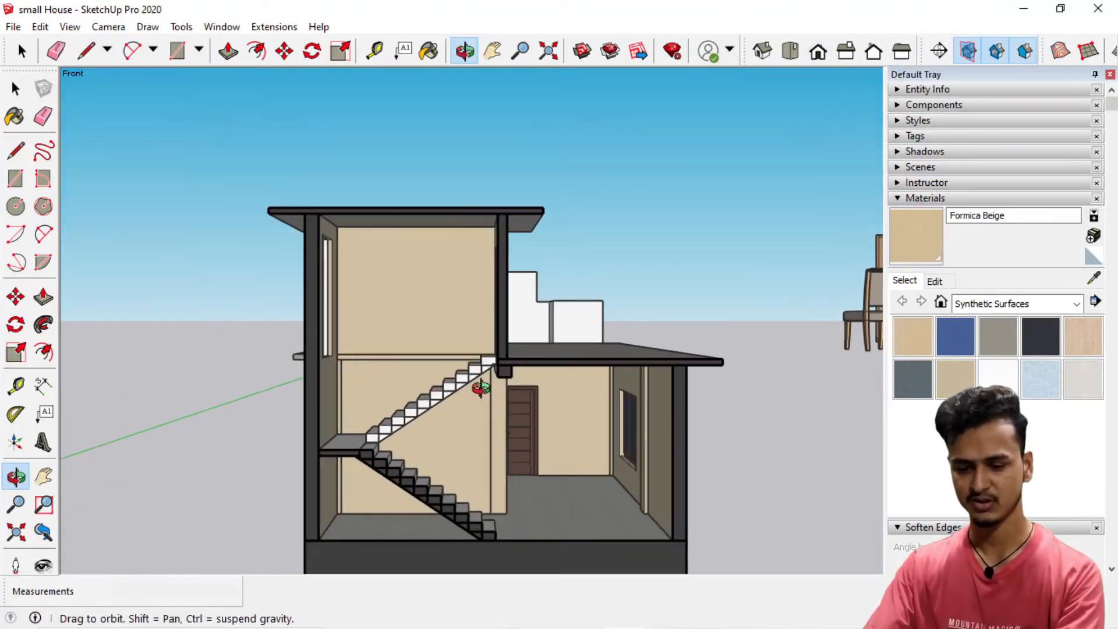
pyautogui.scroll(-10, 328, 238)
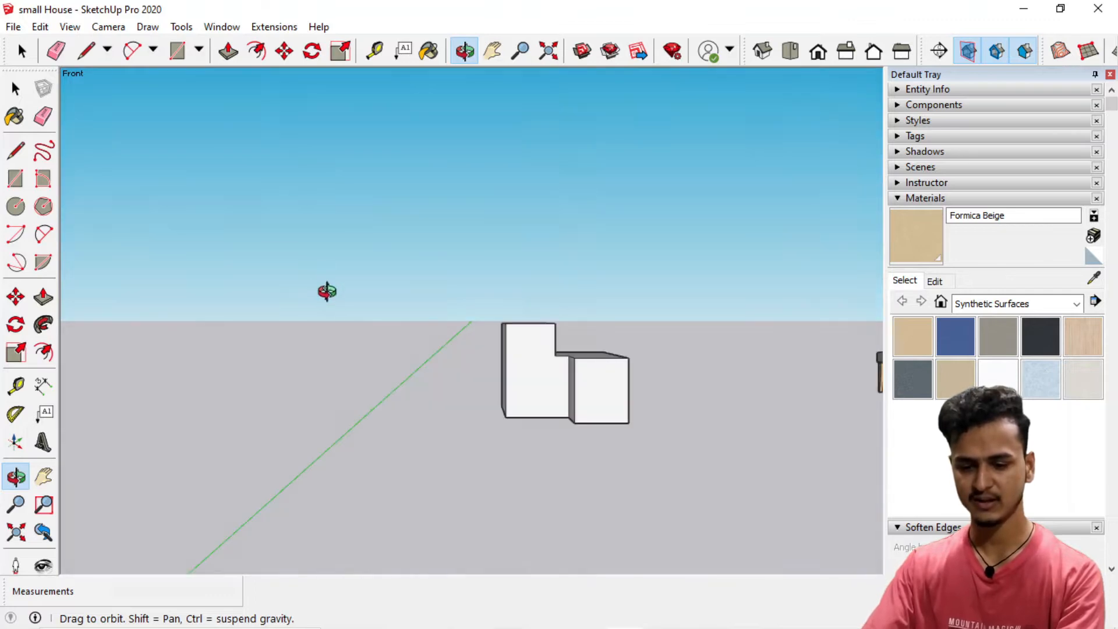
pyautogui.scroll(8, 310, 361)
pyautogui.scroll(-7, 466, 332)
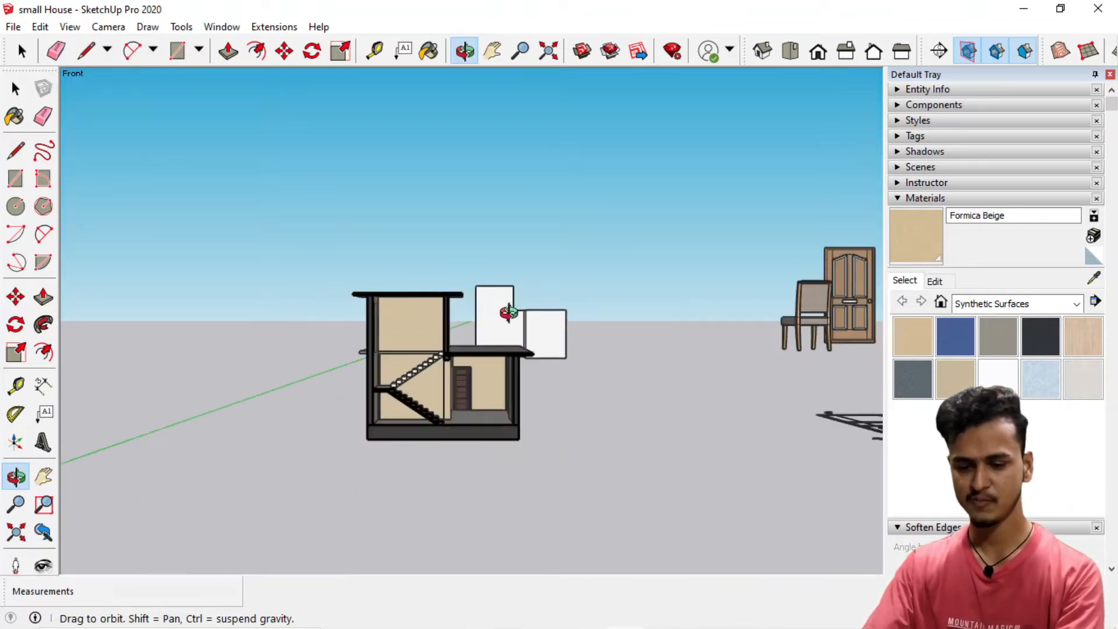
pyautogui.scroll(5, 430, 389)
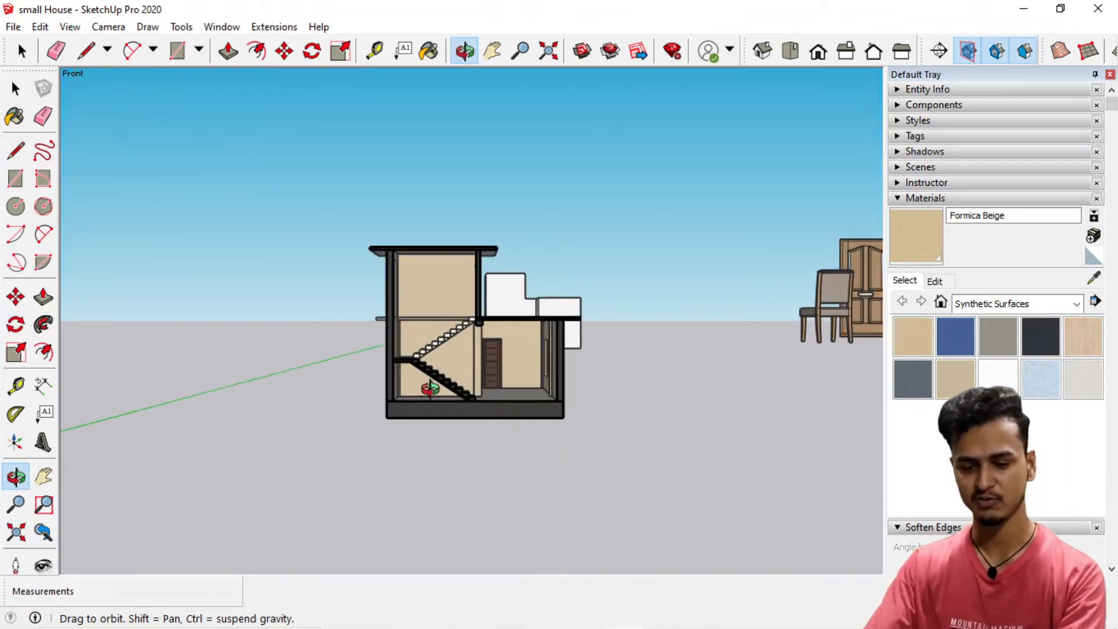
pyautogui.scroll(3, 411, 443)
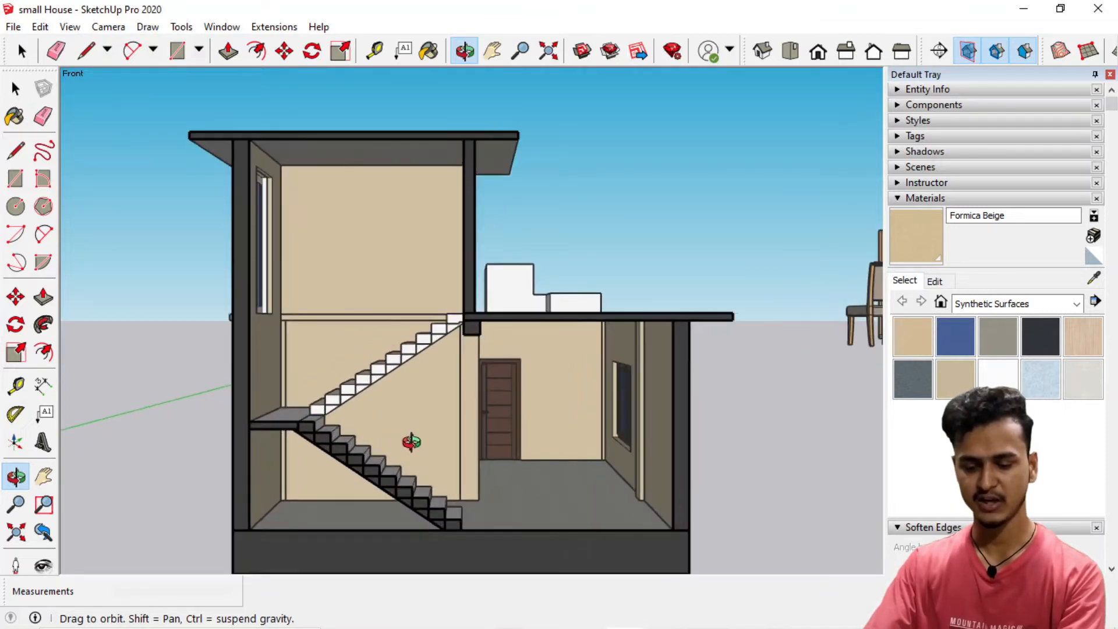
# - Switch to AutoCAD and examine the Section At X-X drawing's slabs, brick walls, staircase and door
pyautogui.moveTo(618, 615)
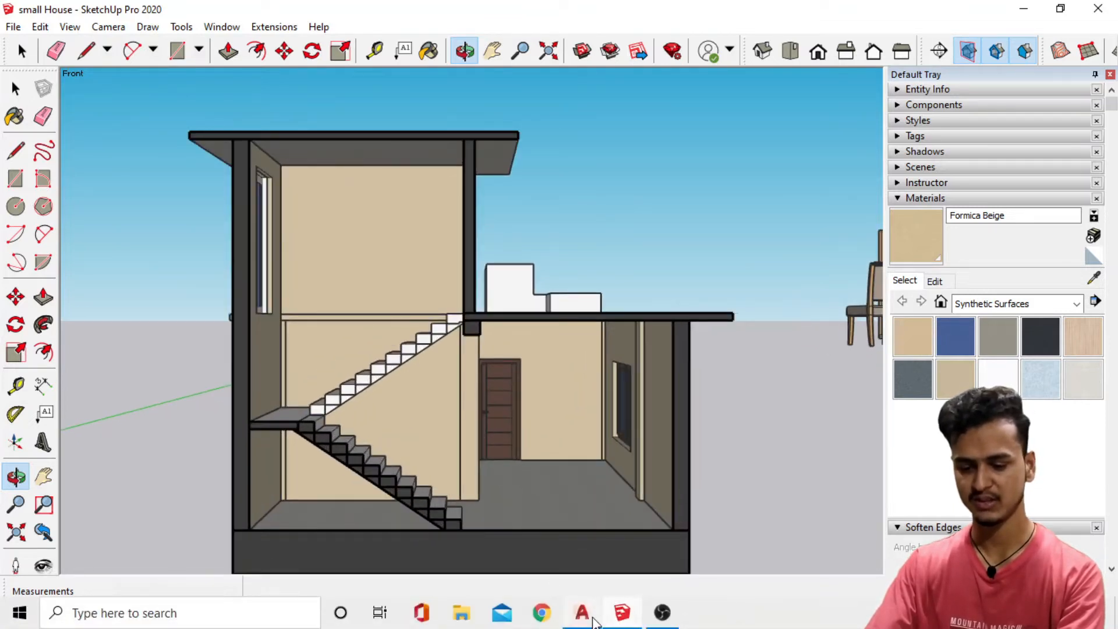
pyautogui.click(582, 613)
pyautogui.scroll(4, 492, 298)
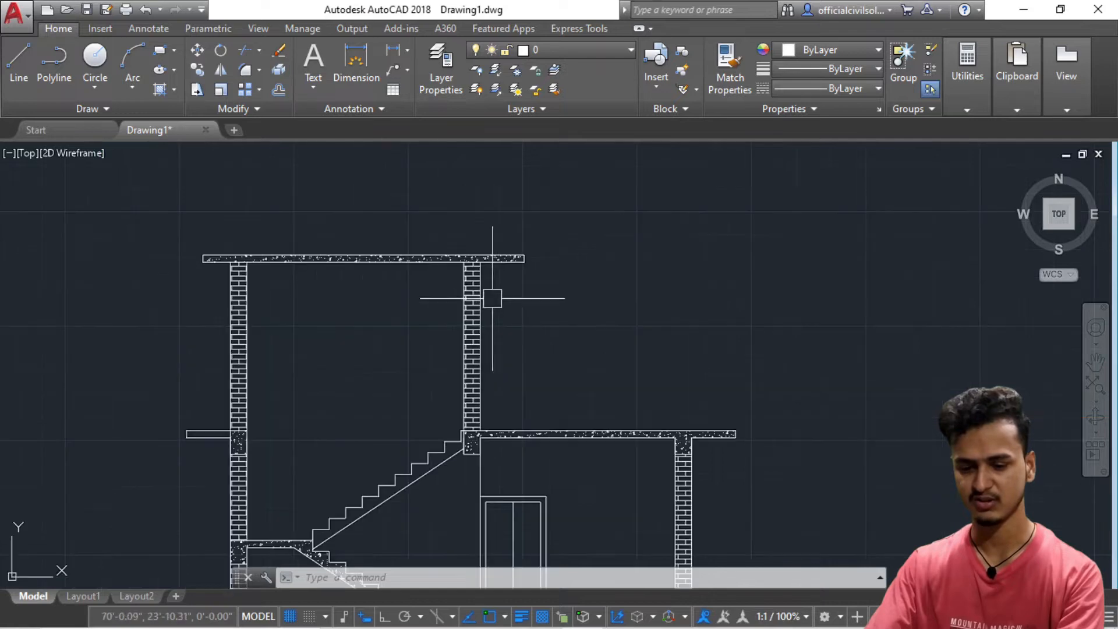
pyautogui.scroll(-4, 481, 304)
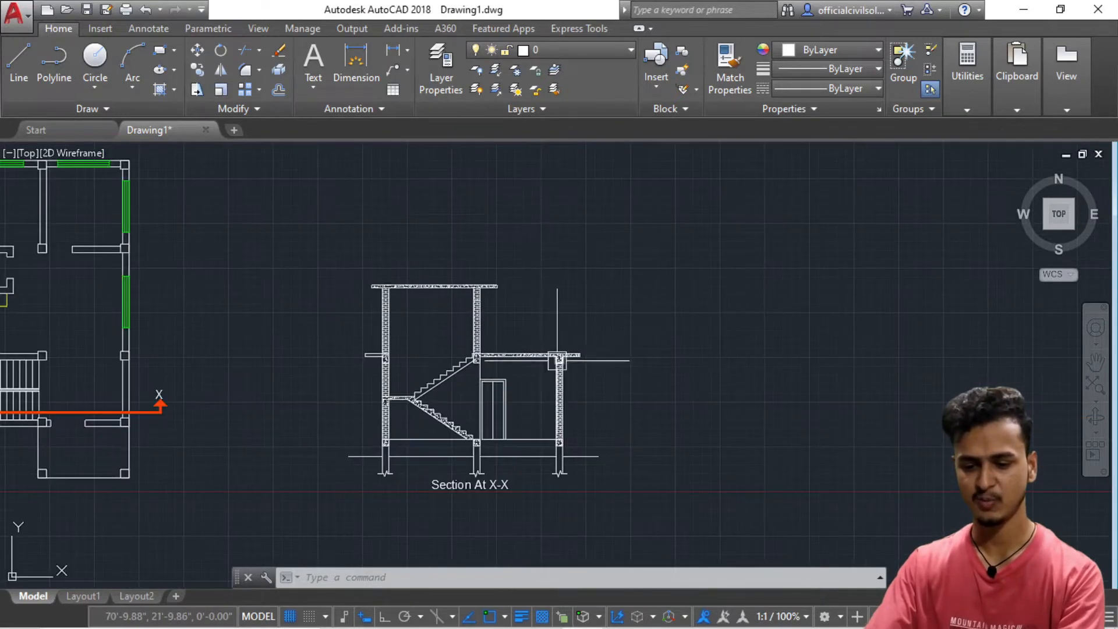
pyautogui.scroll(5, 557, 361)
pyautogui.scroll(-4, 567, 367)
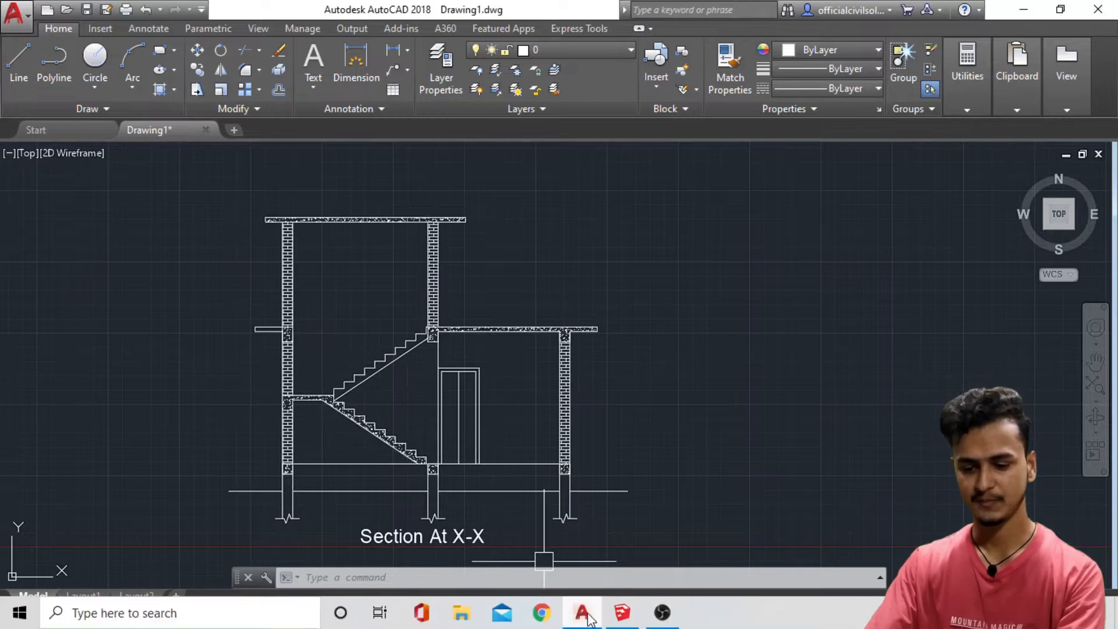
# - Return to SketchUp and compare the cut model's lower roof slab, end wall and doors with the section drawing
pyautogui.click(620, 615)
pyautogui.scroll(-1, 403, 390)
pyautogui.scroll(2, 463, 335)
pyautogui.scroll(2, 694, 349)
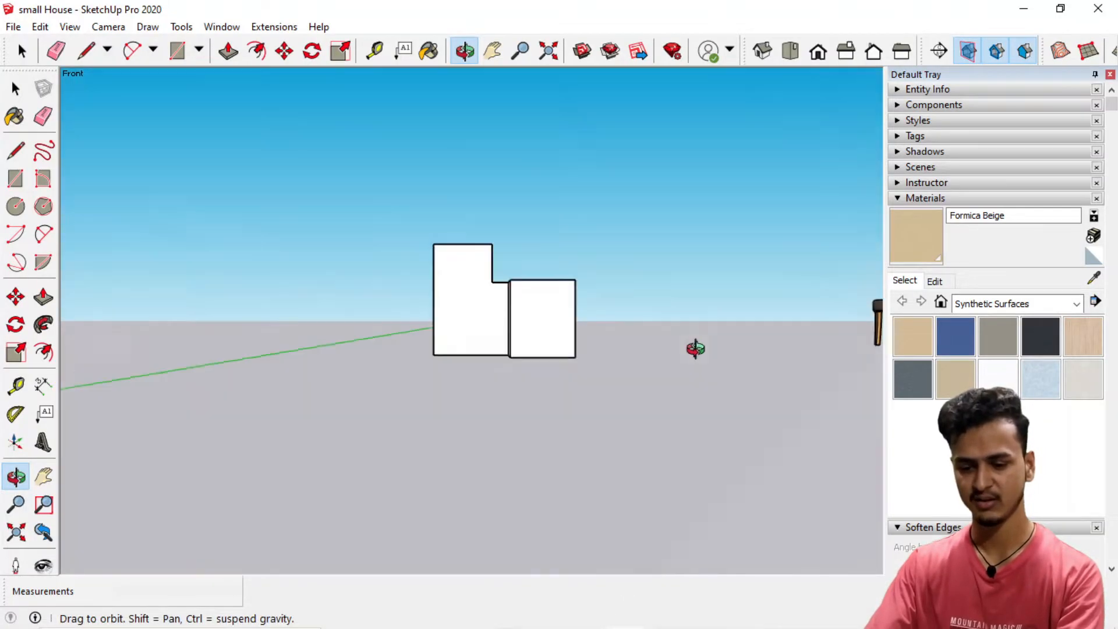
pyautogui.scroll(-4, 623, 387)
pyautogui.scroll(2, 504, 384)
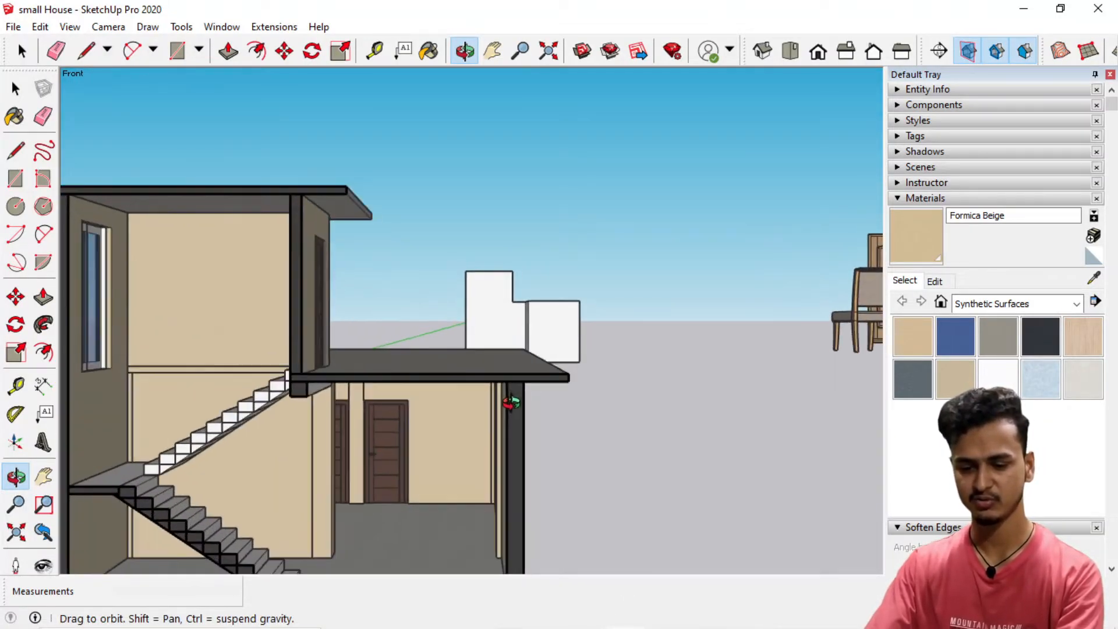
pyautogui.moveTo(511, 403); pyautogui.dragTo(449, 383)
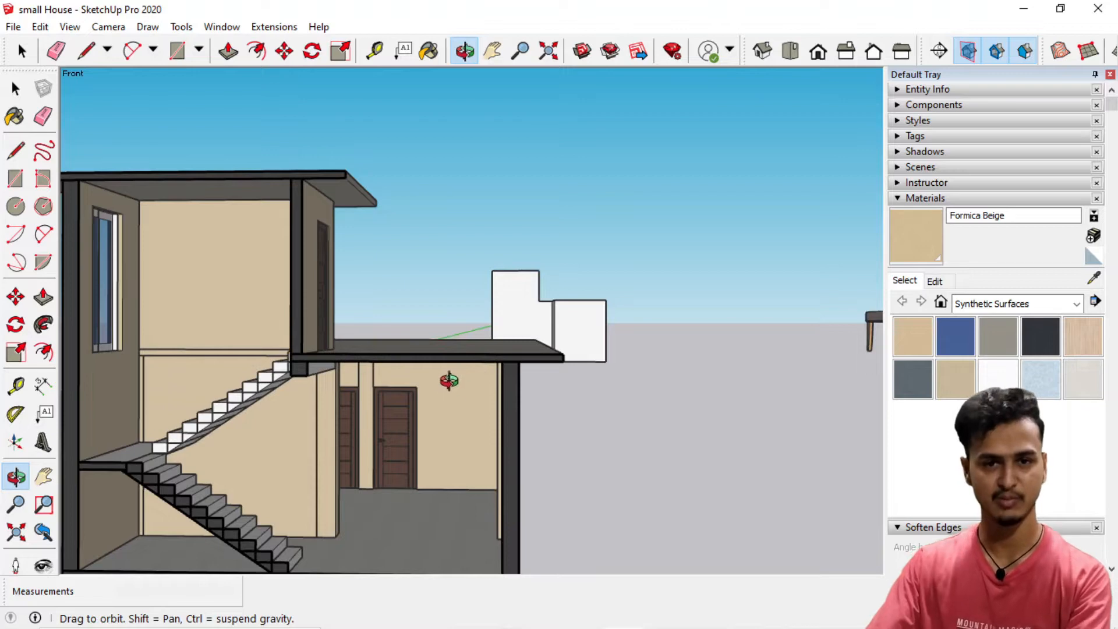
# - Examine the cut house's walls, roof slabs and plinth around the staircase from several angles
pyautogui.scroll(-2, 442, 377)
pyautogui.moveTo(335, 408)
pyautogui.mouseDown()
pyautogui.moveTo(429, 399)
pyautogui.moveTo(394, 398)
pyautogui.mouseUp()
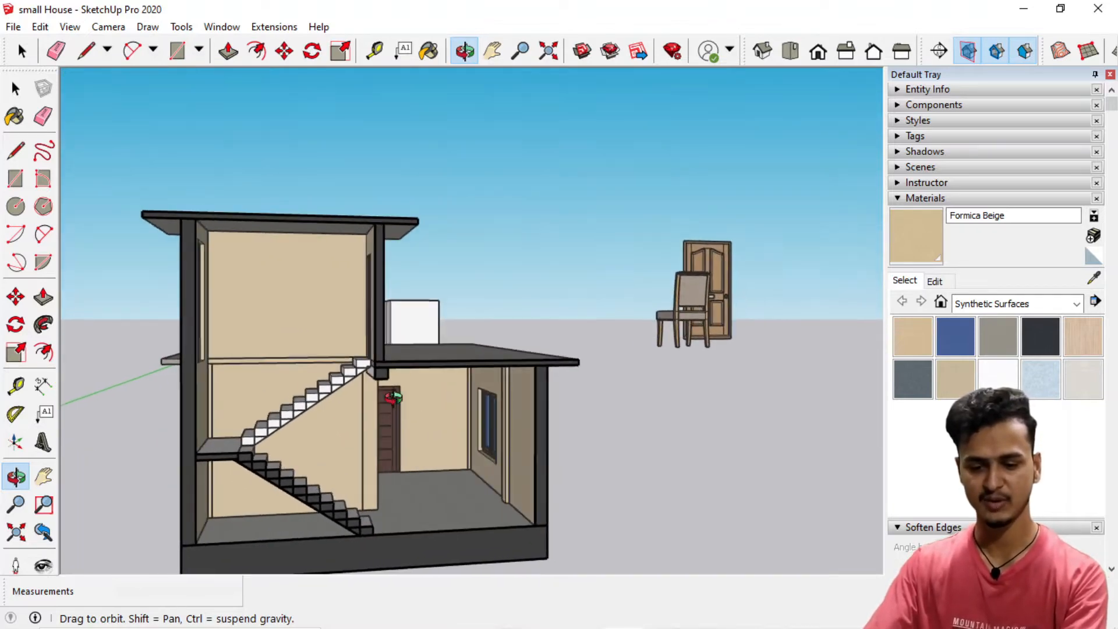
pyautogui.moveTo(177, 274); pyautogui.dragTo(196, 276)
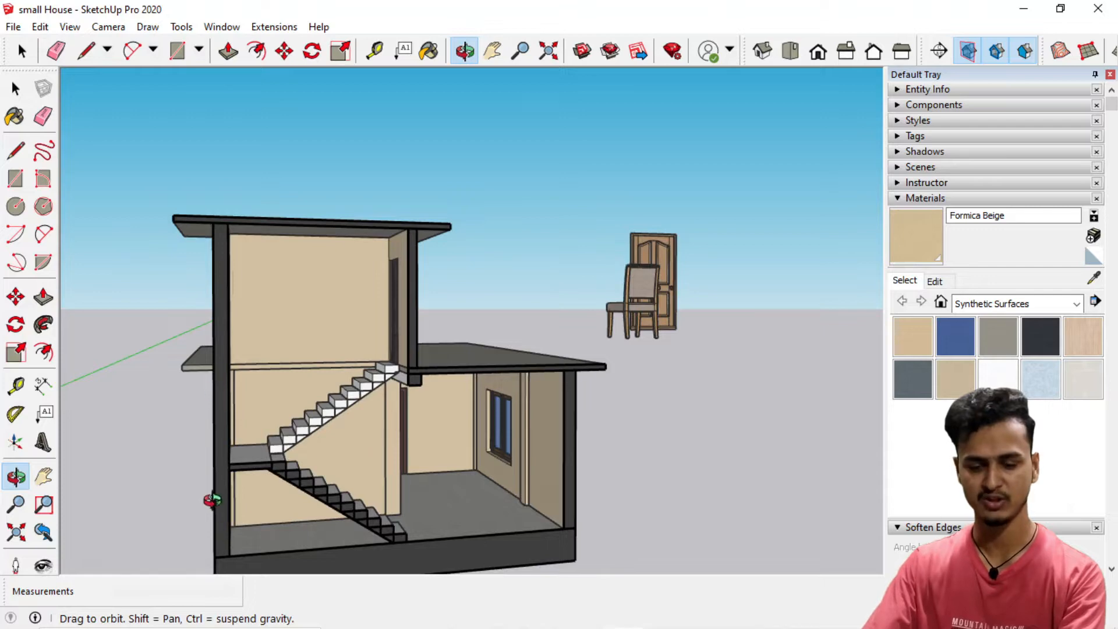
pyautogui.moveTo(212, 499); pyautogui.dragTo(162, 447)
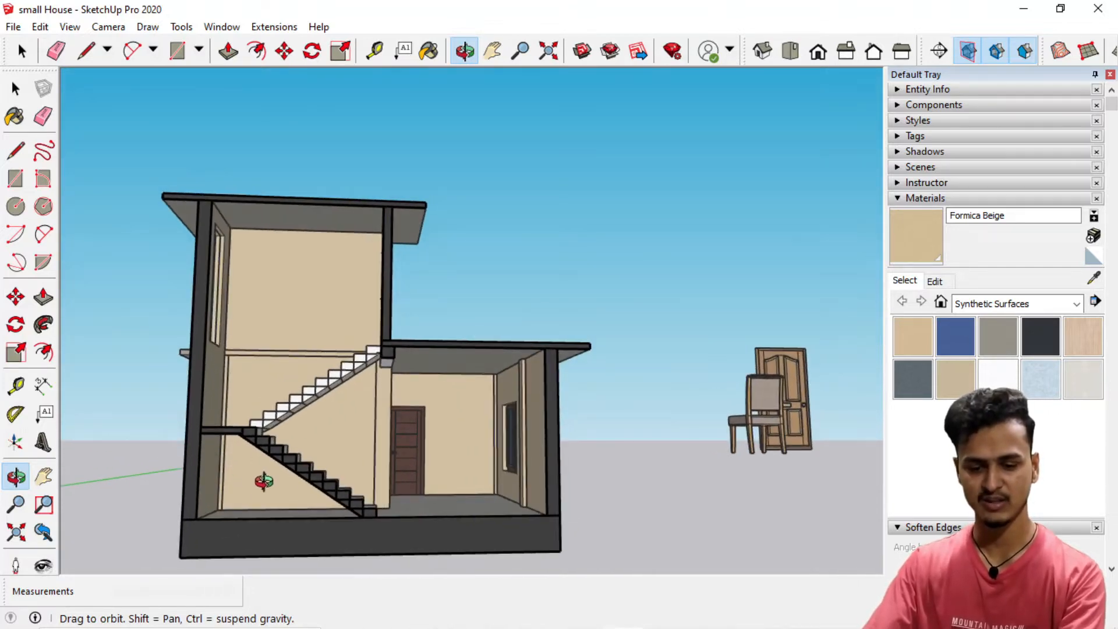
pyautogui.scroll(5, 278, 420)
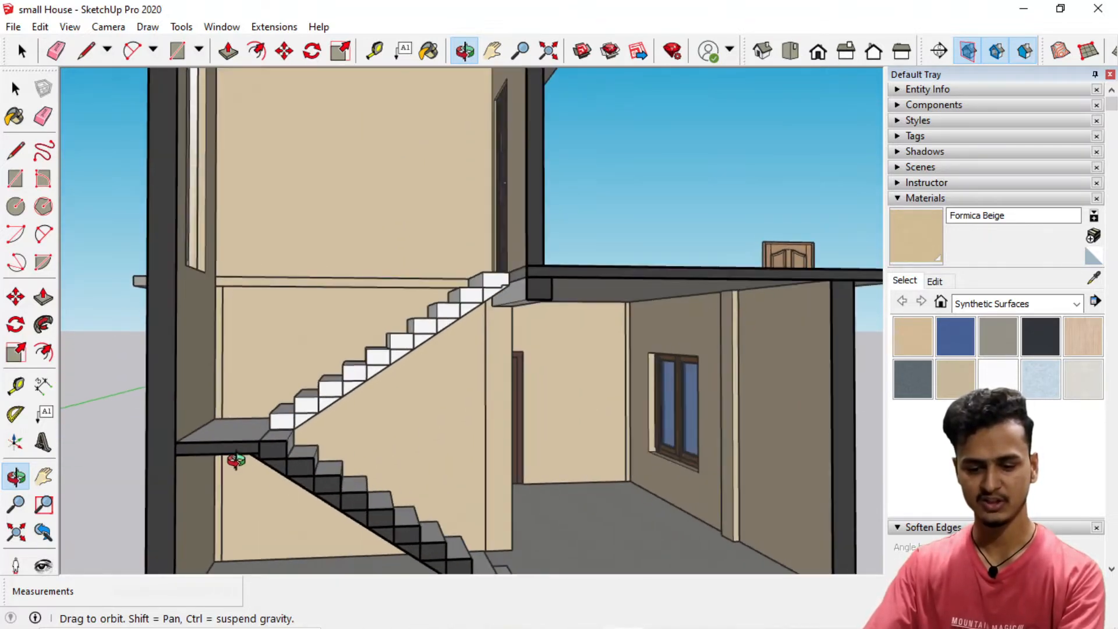
pyautogui.scroll(-3, 287, 429)
pyautogui.moveTo(441, 536); pyautogui.dragTo(410, 520)
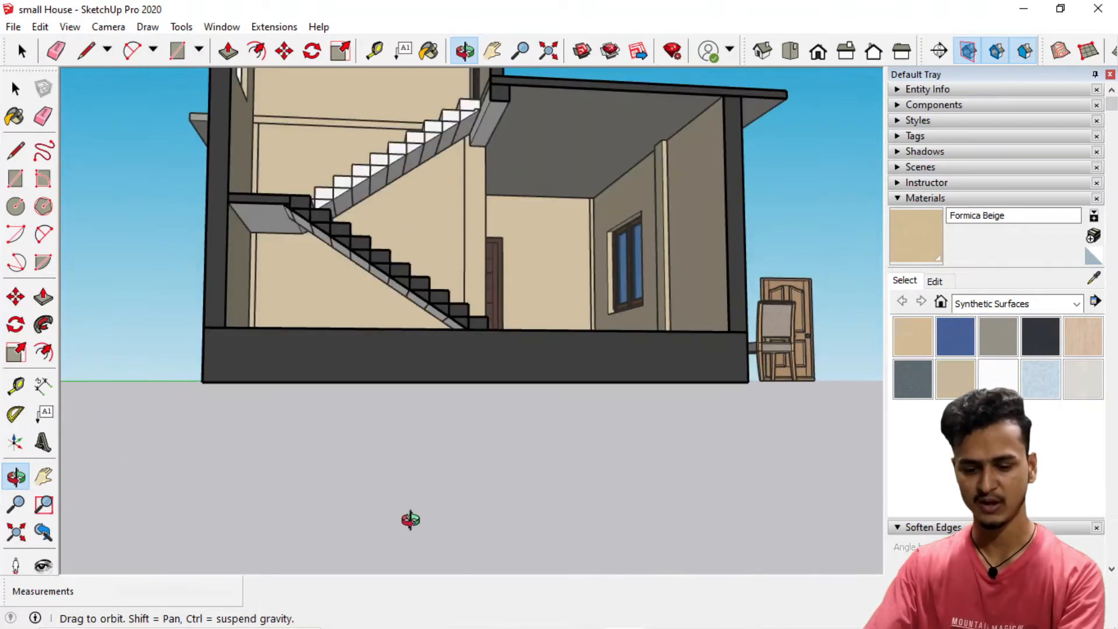
# - Inspect the cut lower stair flight and landing against the uncut upper flight and the adjoining room
pyautogui.scroll(5, 326, 229)
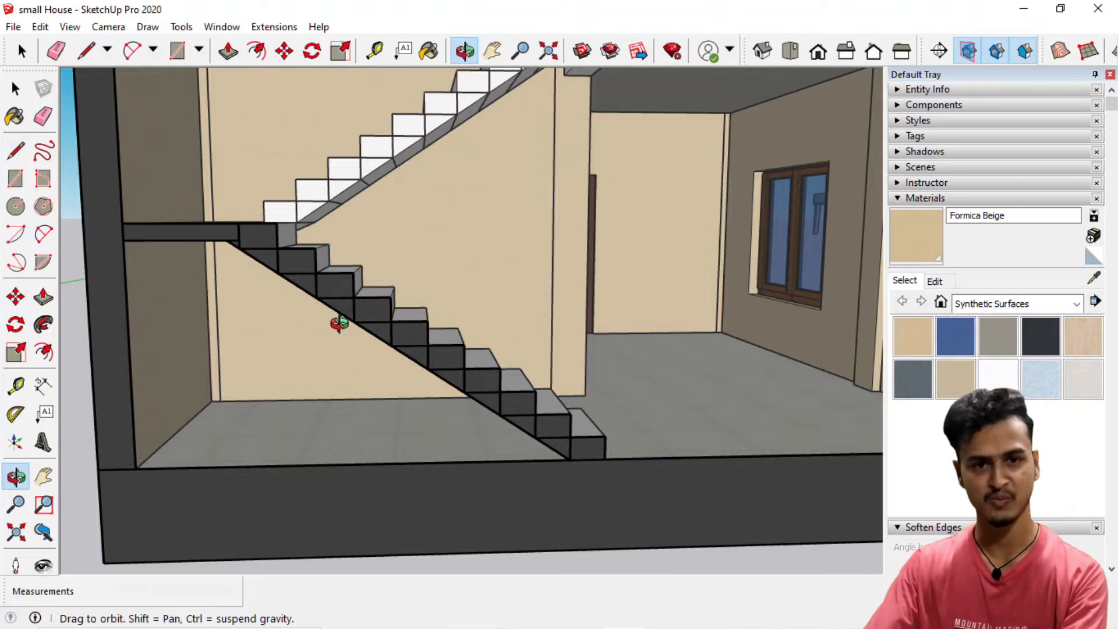
pyautogui.scroll(2, 224, 244)
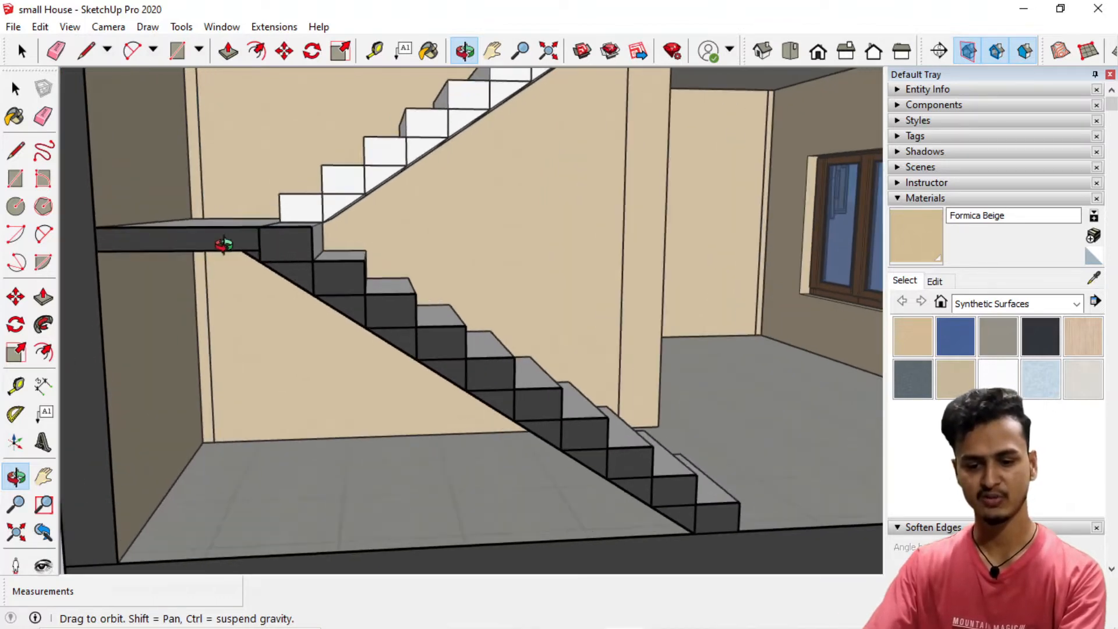
pyautogui.scroll(-2, 227, 245)
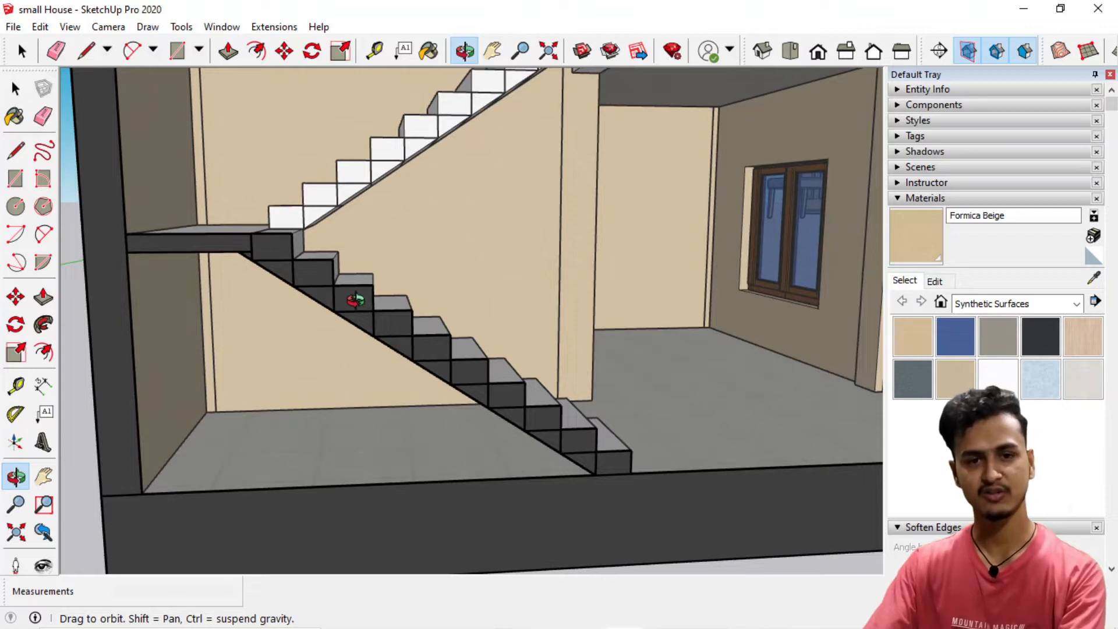
pyautogui.scroll(-3, 340, 302)
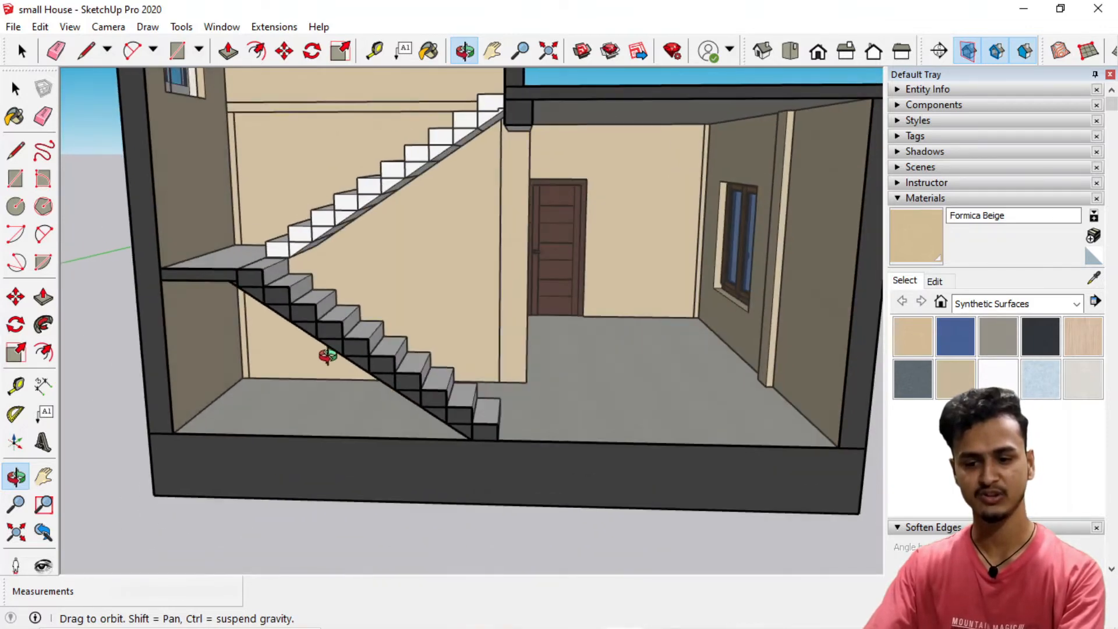
pyautogui.scroll(-2, 342, 353)
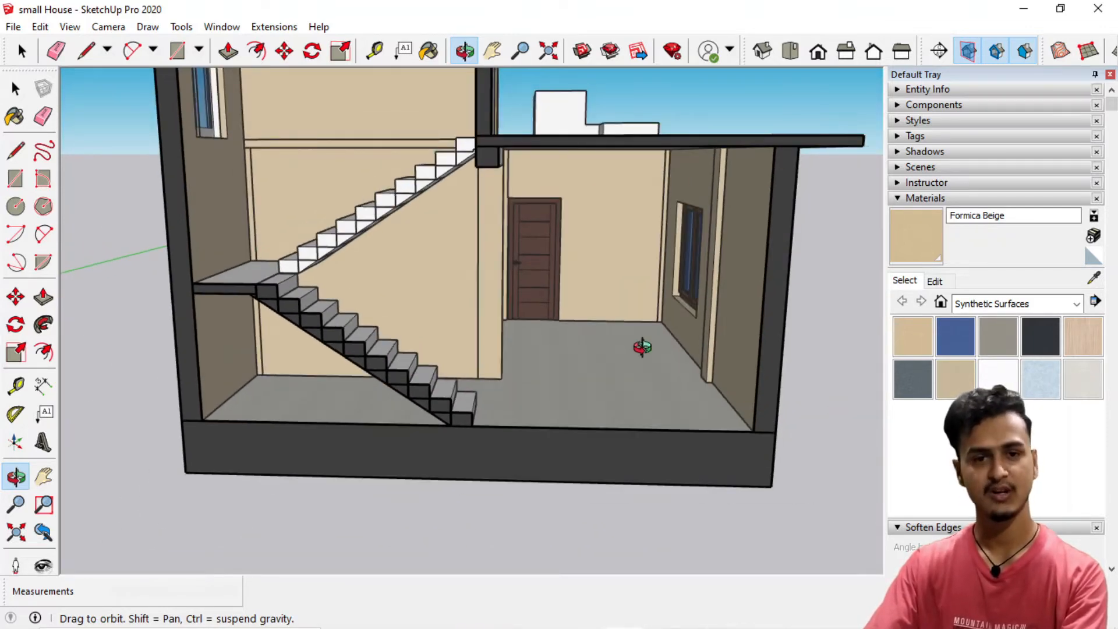
pyautogui.scroll(-2, 477, 318)
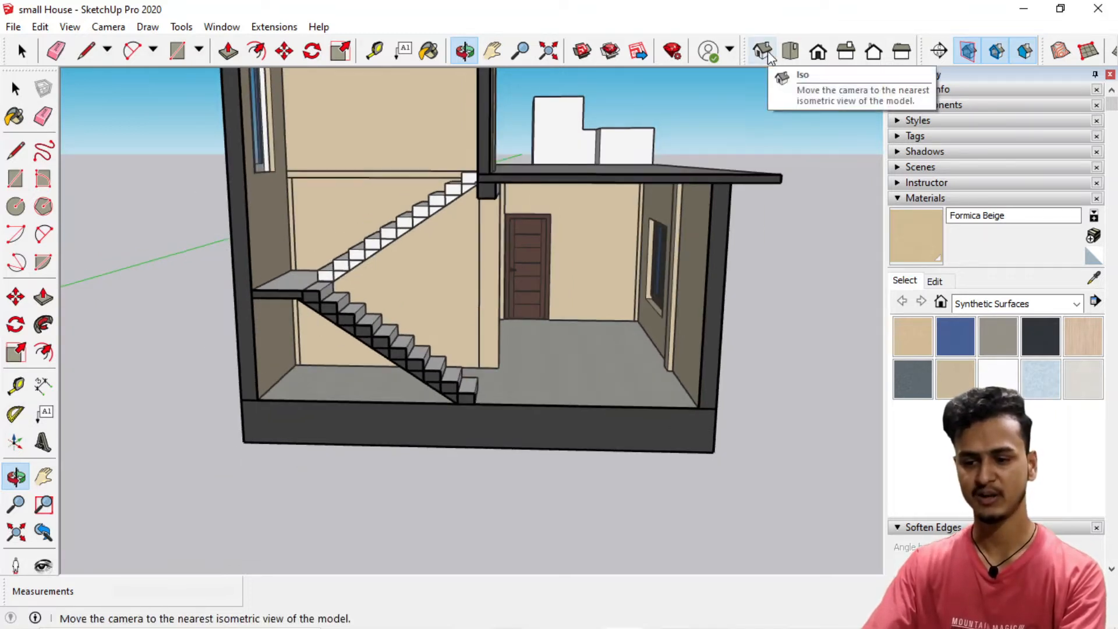
# - Set the standard front view with parallel projection and examine the flat section of the house
pyautogui.click(818, 51)
pyautogui.scroll(5, 434, 242)
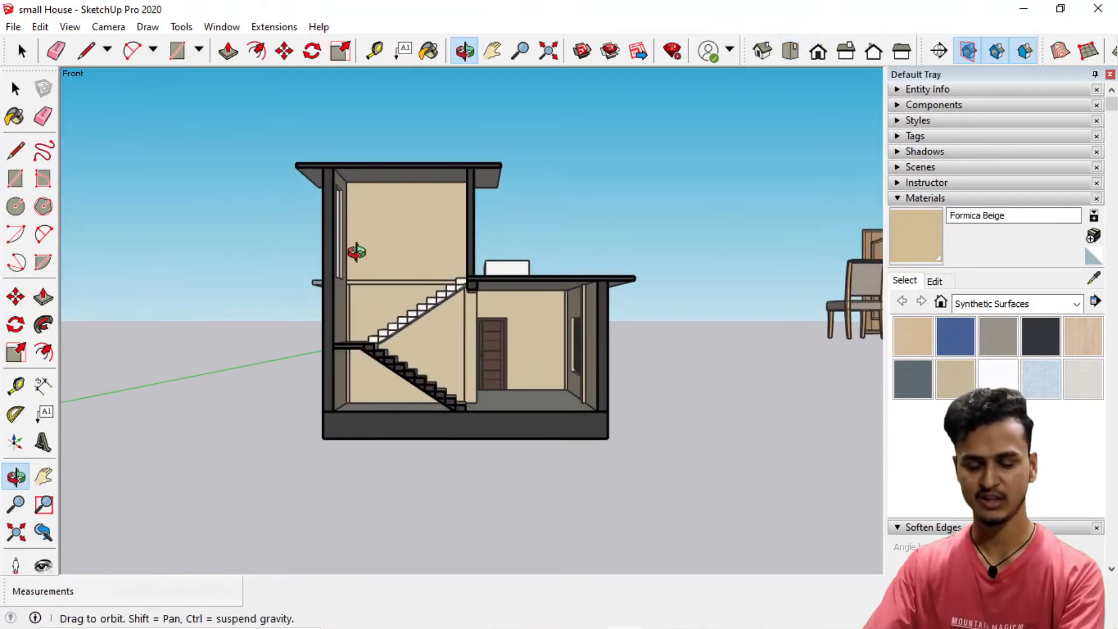
pyautogui.click(107, 27)
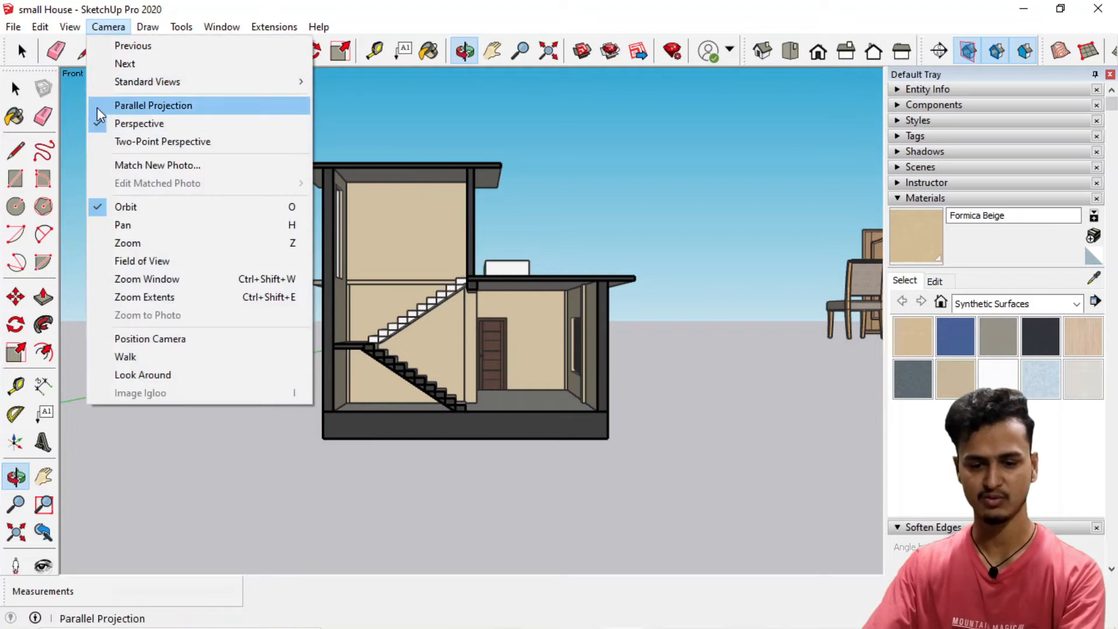
pyautogui.click(114, 106)
pyautogui.scroll(8, 477, 333)
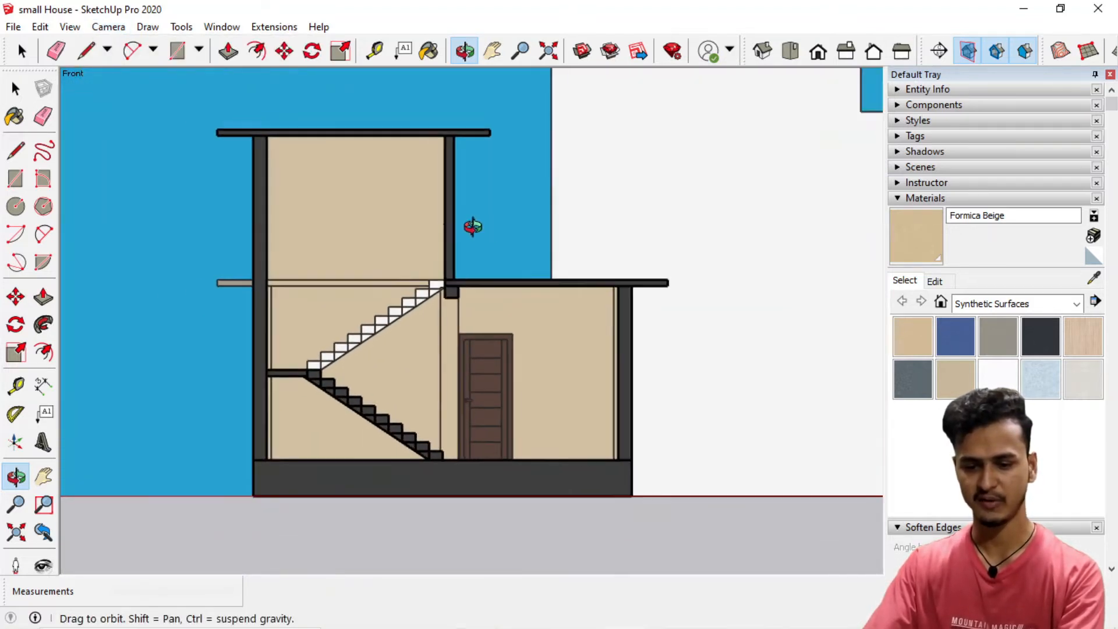
pyautogui.scroll(1, 473, 226)
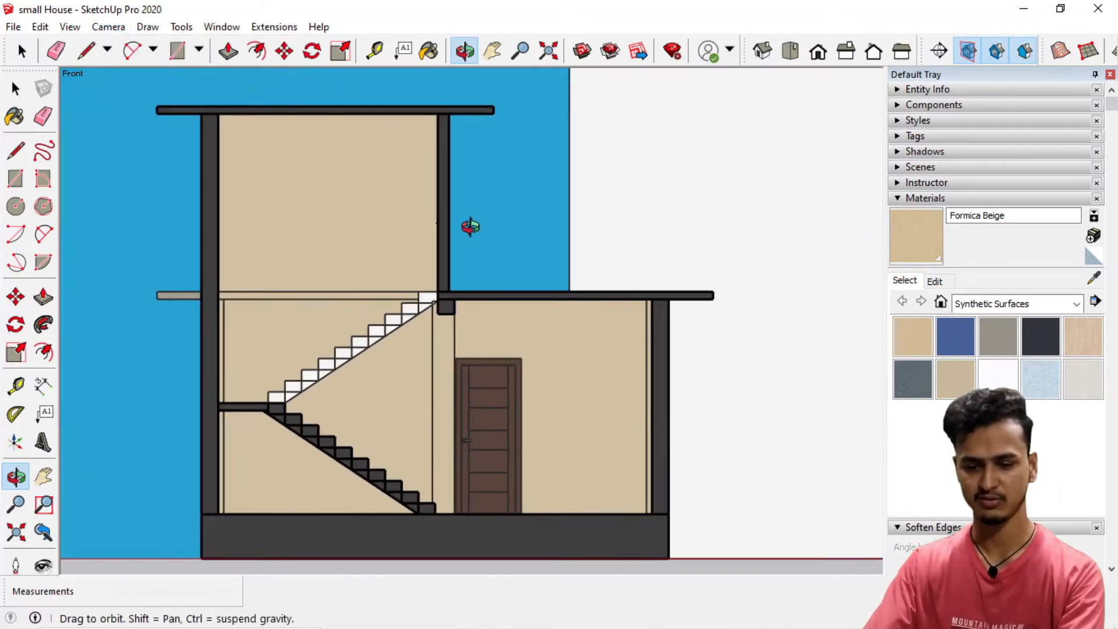
pyautogui.scroll(-1, 417, 149)
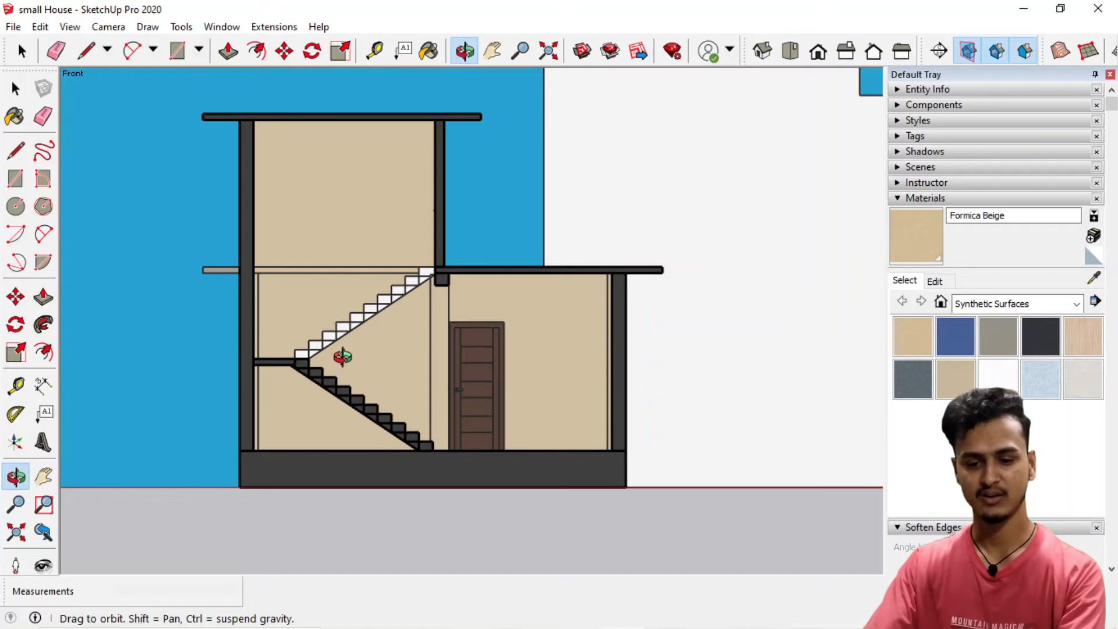
pyautogui.scroll(-8, 342, 357)
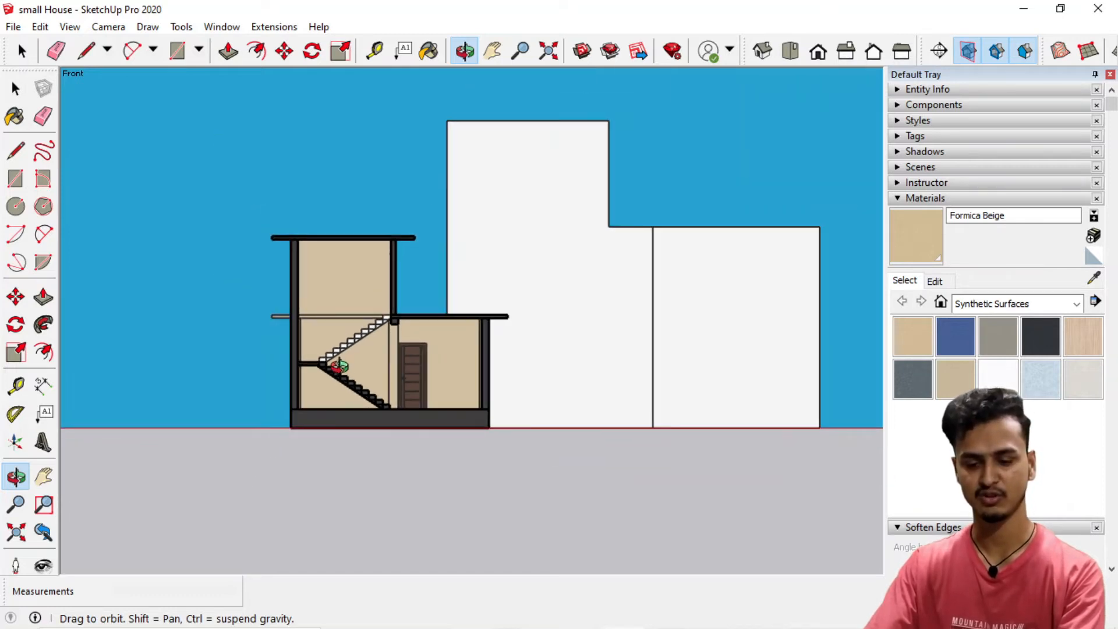
# - Leave orbiting and restore the perspective camera, bringing the whole section plane and the house into view
pyautogui.press('space')
pyautogui.scroll(-2, 425, 418)
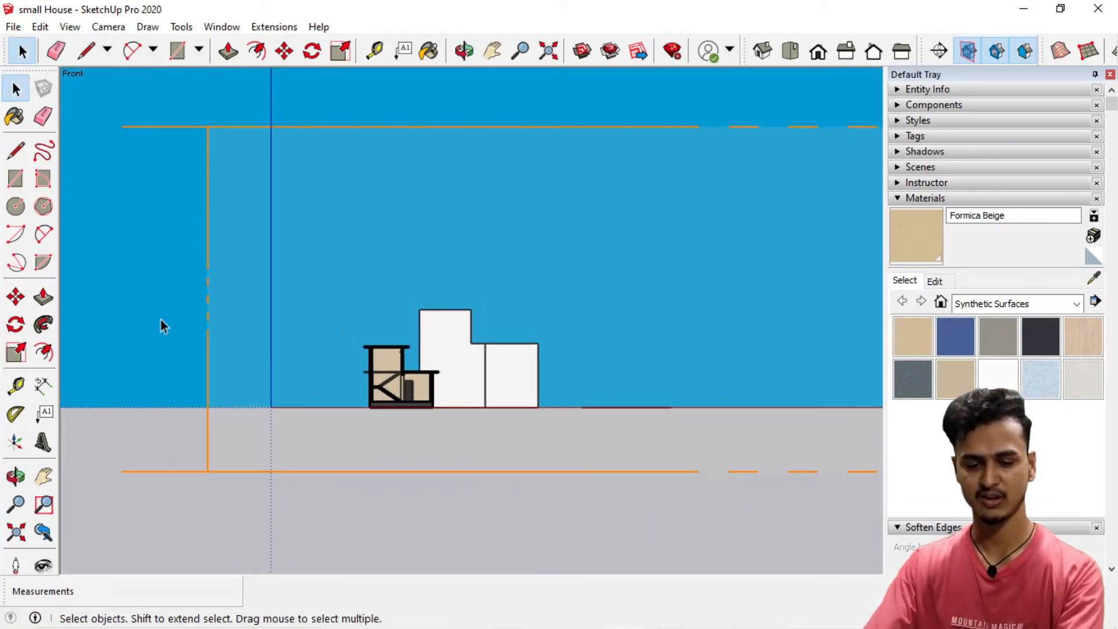
pyautogui.click(115, 32)
pyautogui.click(100, 119)
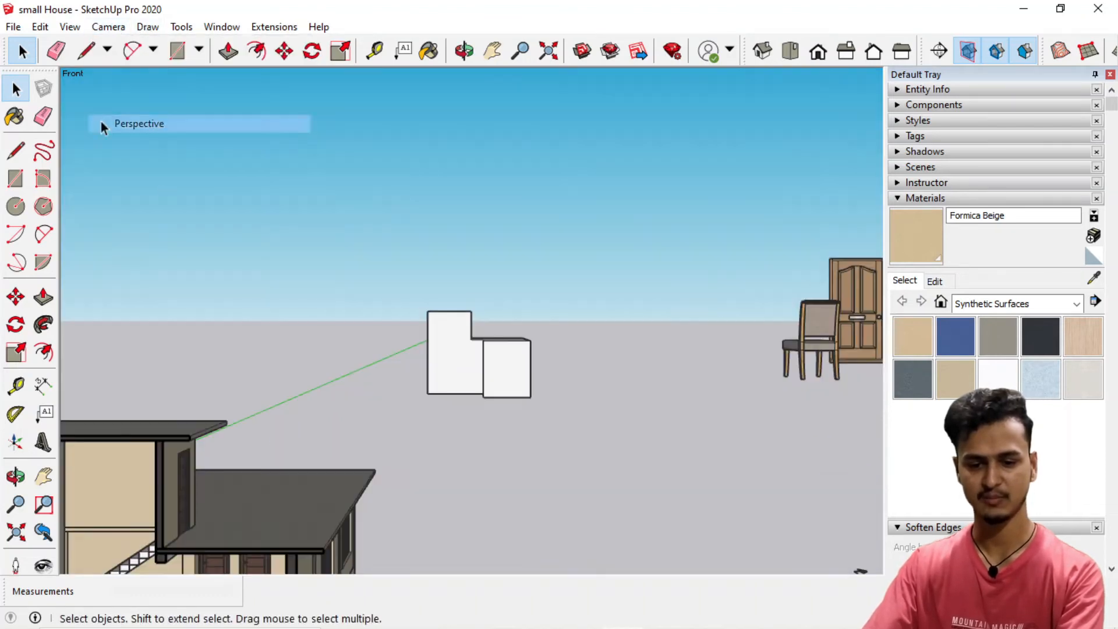
pyautogui.scroll(-3, 426, 344)
pyautogui.scroll(2, 373, 442)
pyautogui.press('o')
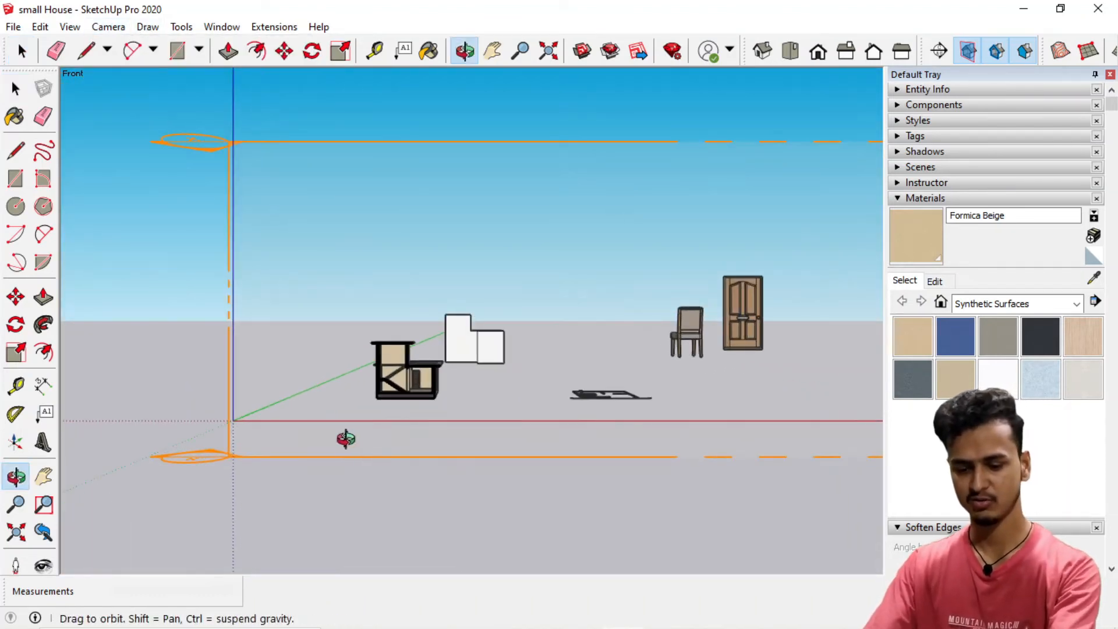
# - Examine the cut house and the floor plan beside it obliquely from above
pyautogui.moveTo(344, 439); pyautogui.dragTo(428, 495)
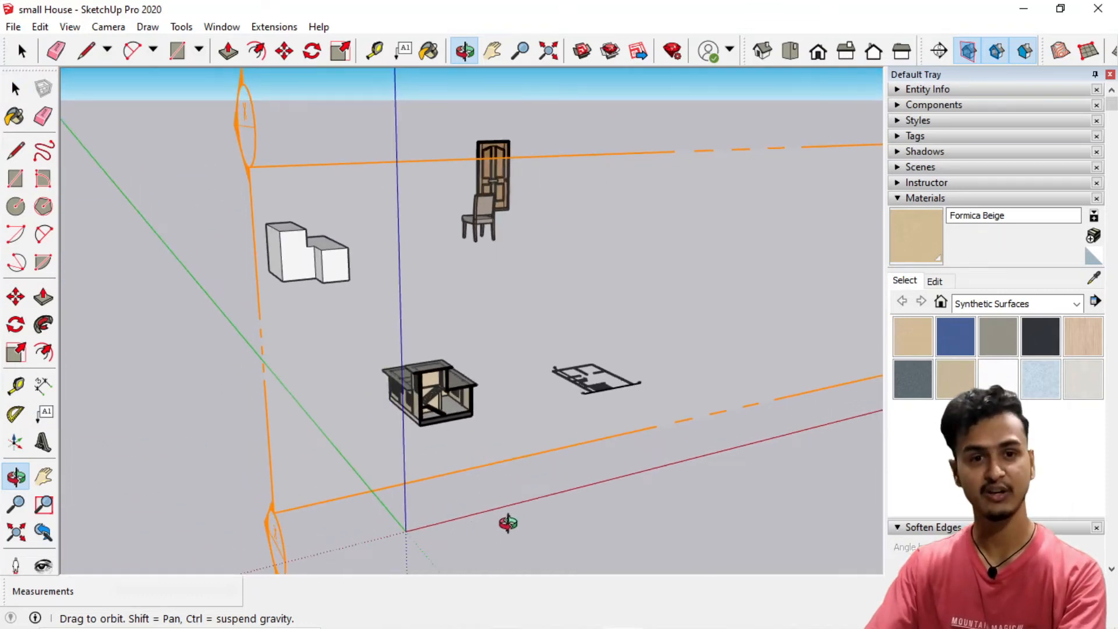
pyautogui.moveTo(508, 523); pyautogui.dragTo(513, 520)
pyautogui.scroll(3, 479, 491)
pyautogui.moveTo(402, 472); pyautogui.dragTo(481, 495)
pyautogui.scroll(3, 479, 442)
pyautogui.moveTo(479, 441); pyautogui.dragTo(491, 532)
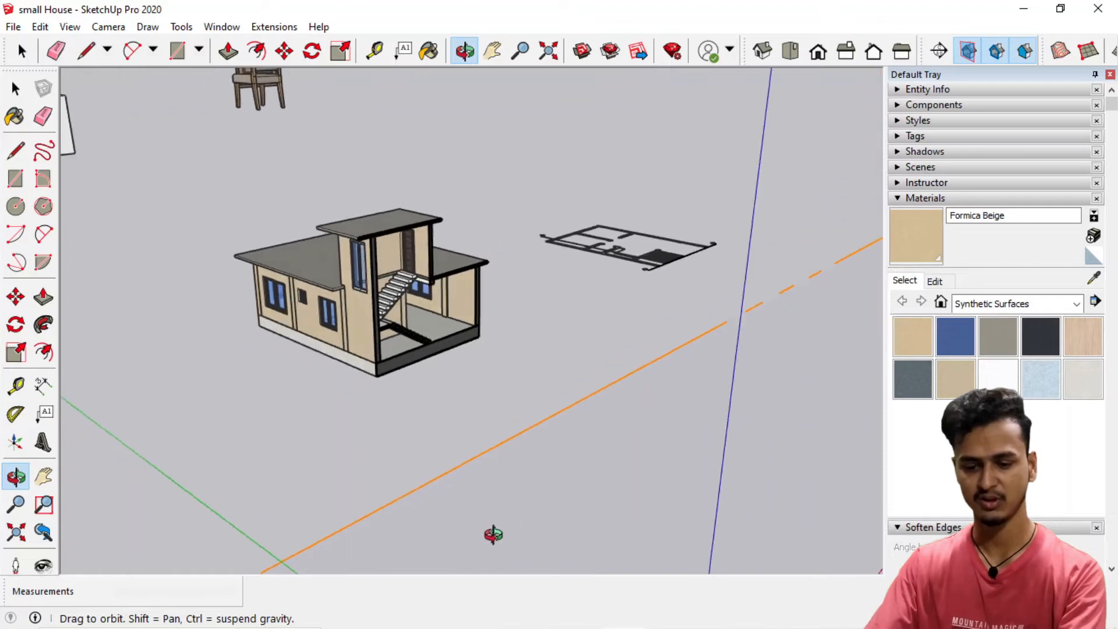
# - Inspect the X label and direction arrows at the section plane's upper corner in relation to the house
pyautogui.press('space')
pyautogui.scroll(-1, 488, 446)
pyautogui.scroll(-6, 489, 454)
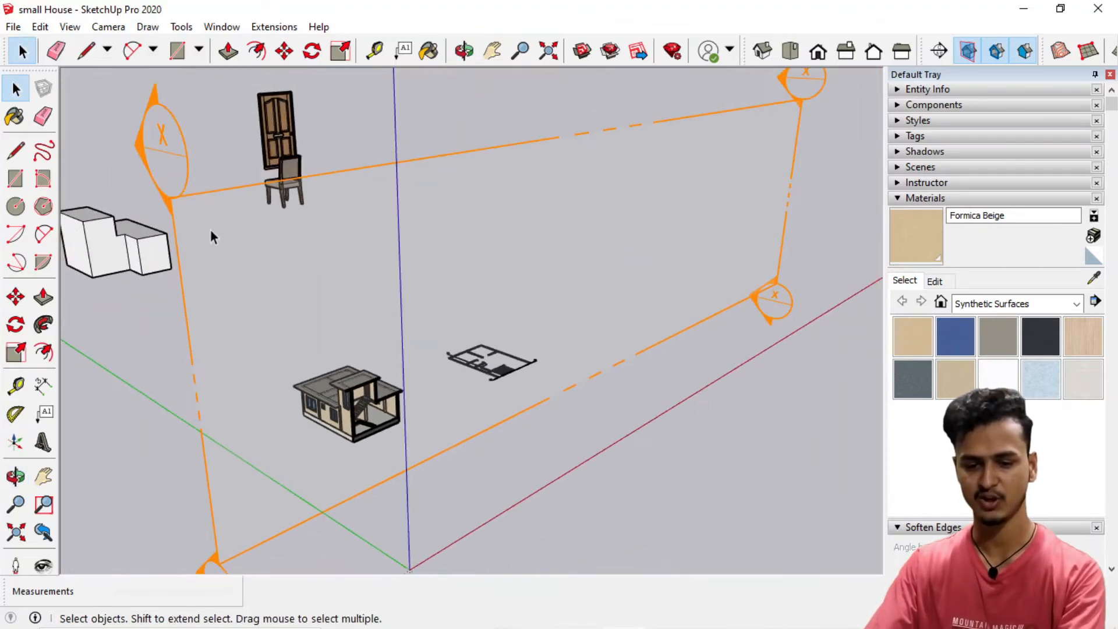
pyautogui.scroll(3, 139, 120)
pyautogui.scroll(-3, 282, 241)
pyautogui.scroll(3, 343, 250)
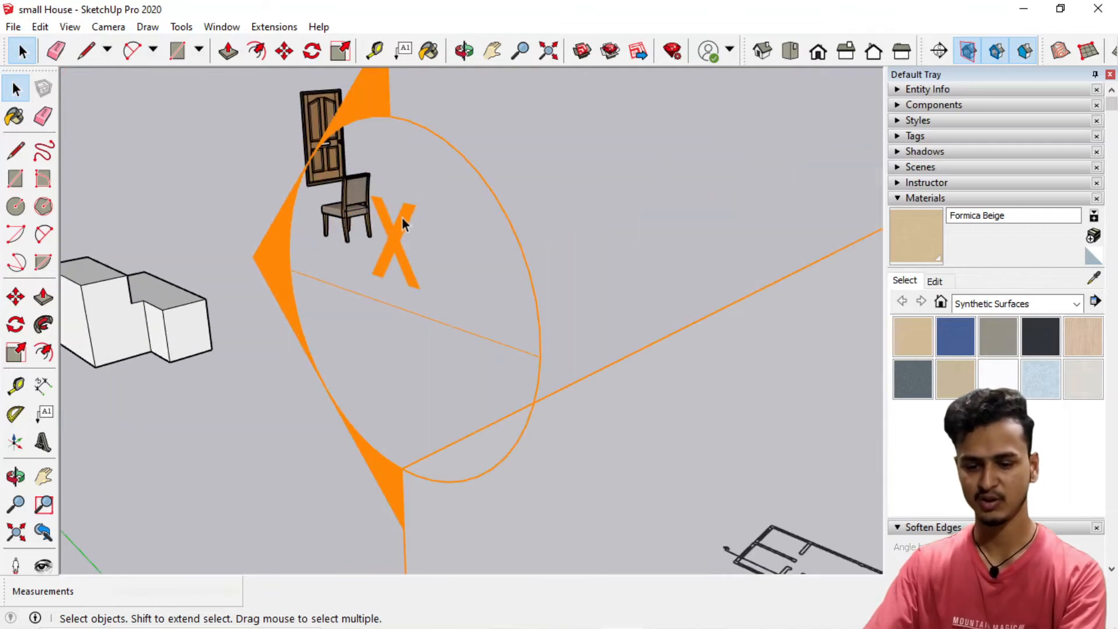
pyautogui.scroll(-3, 338, 256)
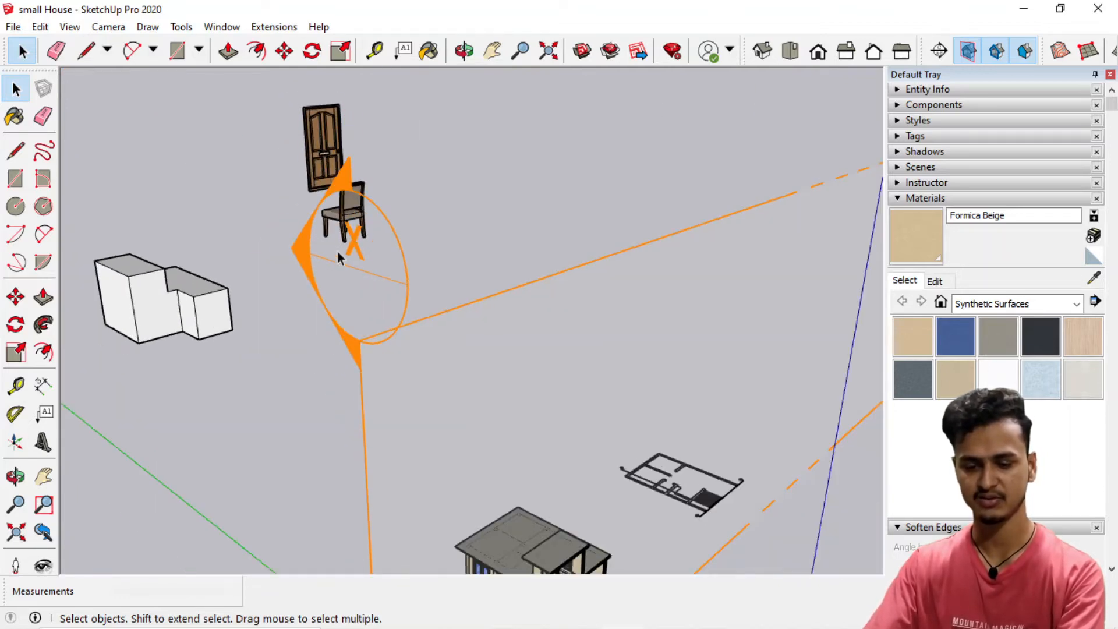
pyautogui.scroll(-2, 369, 290)
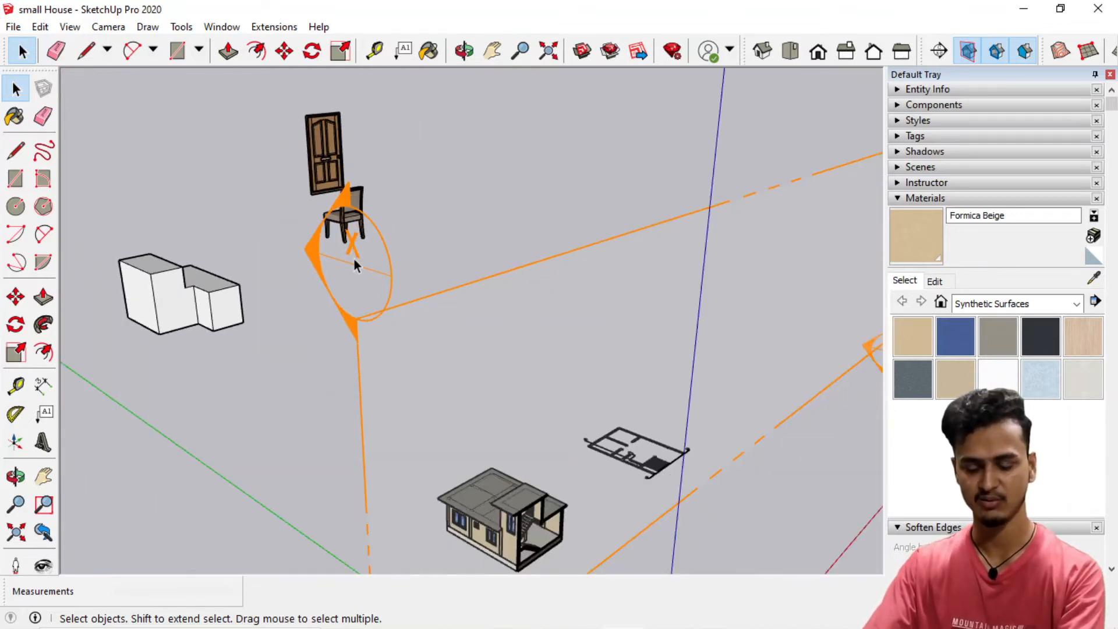
# - Deactivate the X section plane's cut and examine the complete house with its stair block and porch
pyautogui.scroll(4, 563, 487)
pyautogui.scroll(3, 565, 481)
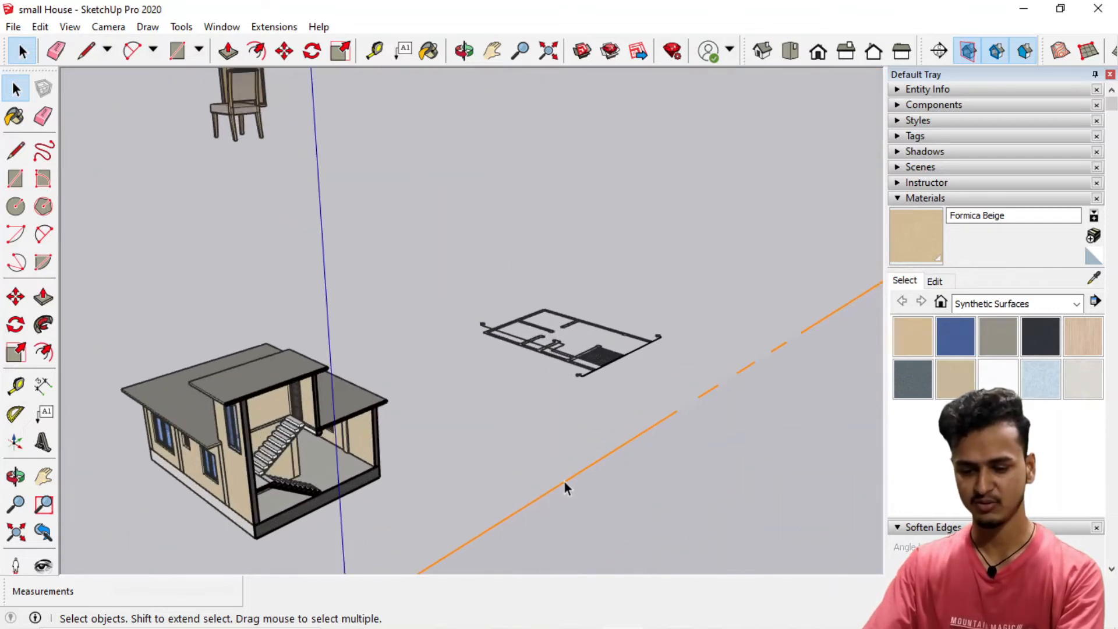
pyautogui.doubleClick(567, 481)
pyautogui.scroll(4, 370, 443)
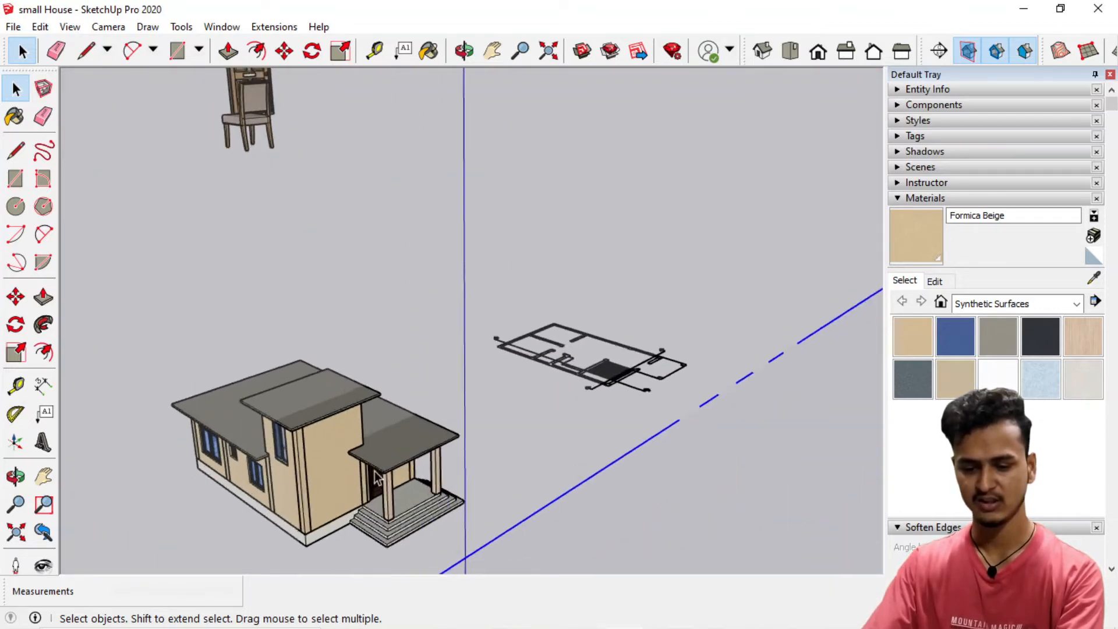
pyautogui.moveTo(434, 454); pyautogui.dragTo(371, 353, button='middle')
pyautogui.moveTo(249, 473); pyautogui.dragTo(493, 276, button='middle')
pyautogui.scroll(-3, 525, 314)
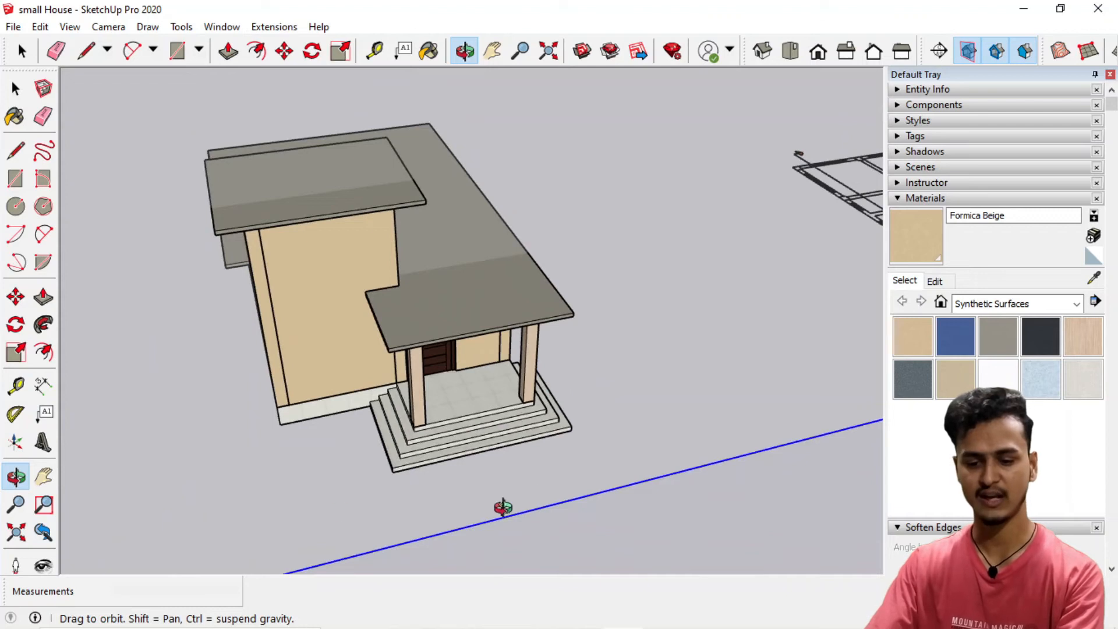
pyautogui.moveTo(454, 307); pyautogui.dragTo(452, 307, button='middle')
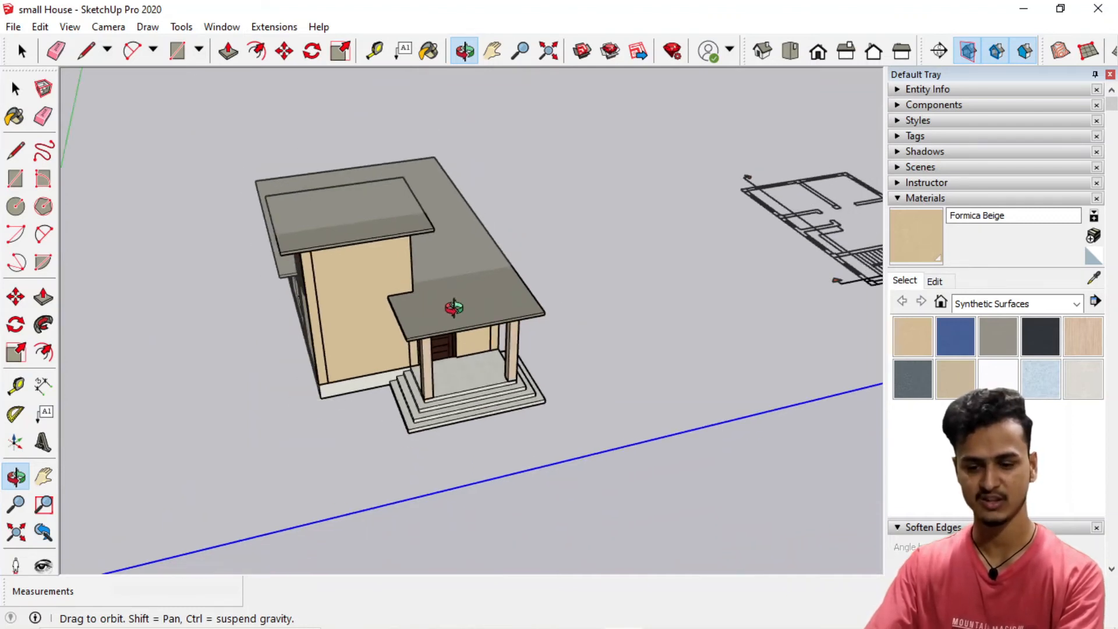
# - Reactivate the X section plane's cut and examine the exposed staircase, slabs and walls up close
pyautogui.doubleClick(548, 466)
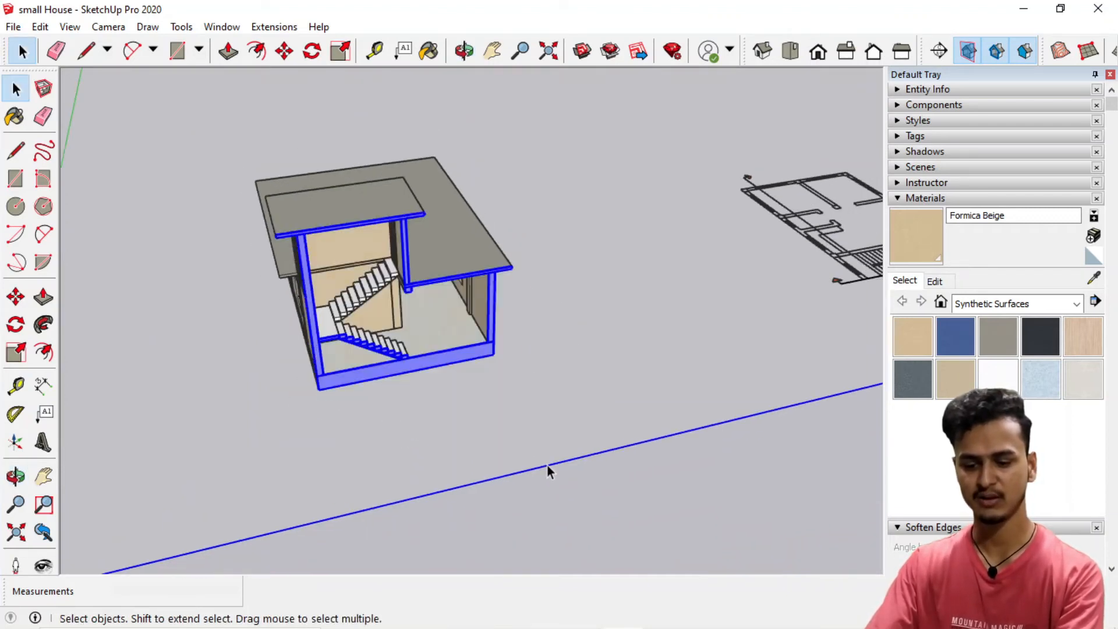
pyautogui.scroll(3, 403, 279)
pyautogui.scroll(2, 403, 284)
pyautogui.press('o')
pyautogui.moveTo(476, 310); pyautogui.dragTo(425, 242)
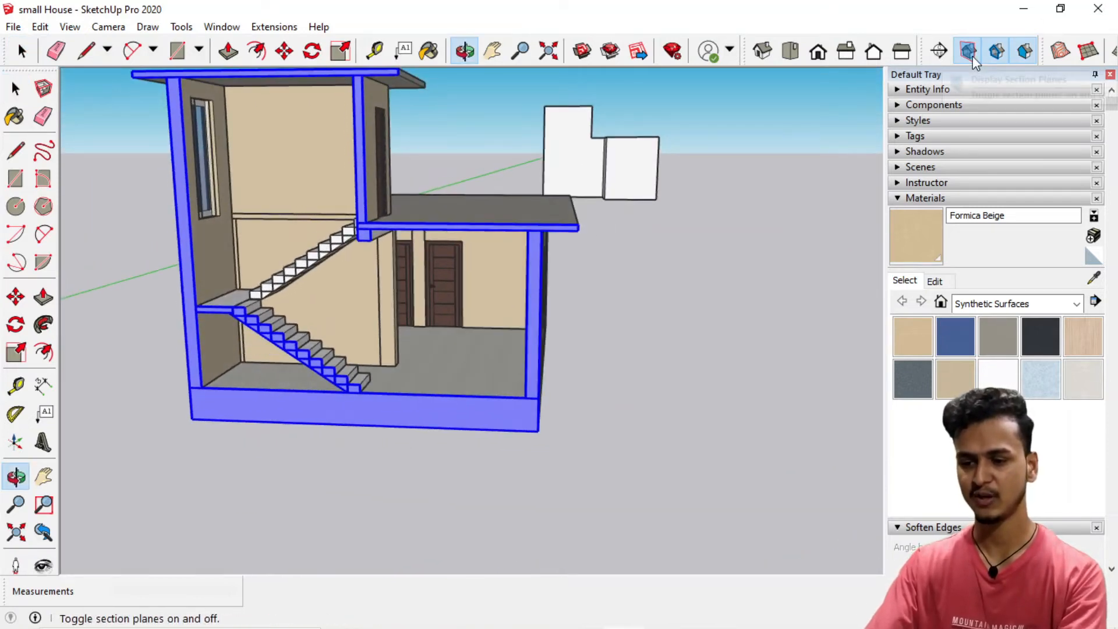
# - Hide the section plane's display around the cut house
pyautogui.scroll(-5, 627, 320)
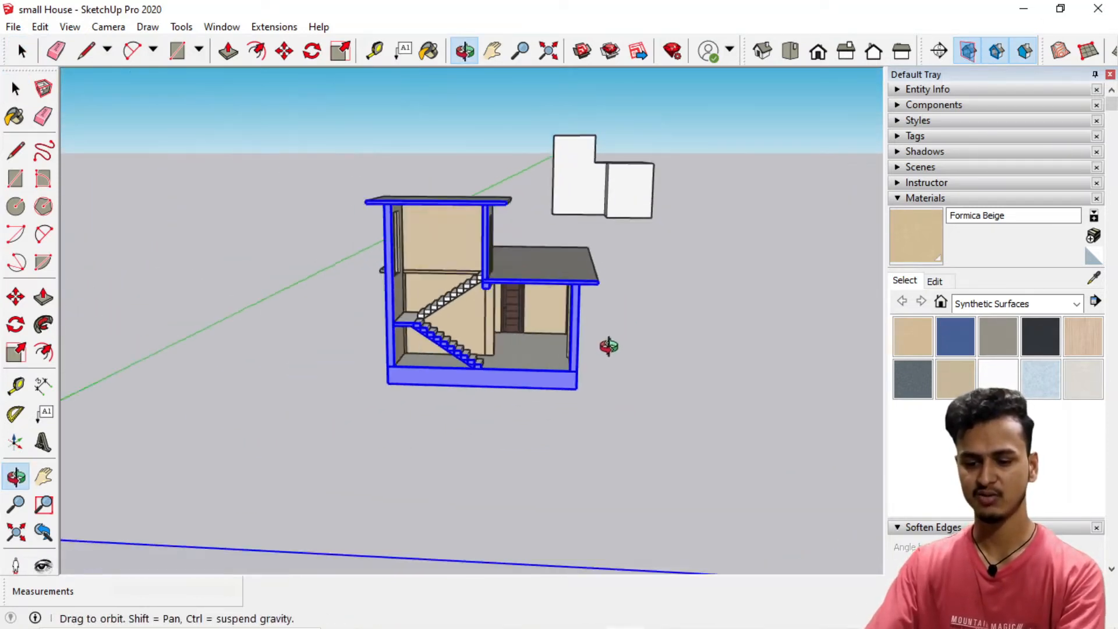
pyautogui.moveTo(605, 349); pyautogui.dragTo(488, 399, button='middle')
pyautogui.moveTo(594, 525); pyautogui.dragTo(176, 465, button='middle')
pyautogui.scroll(-2, 470, 394)
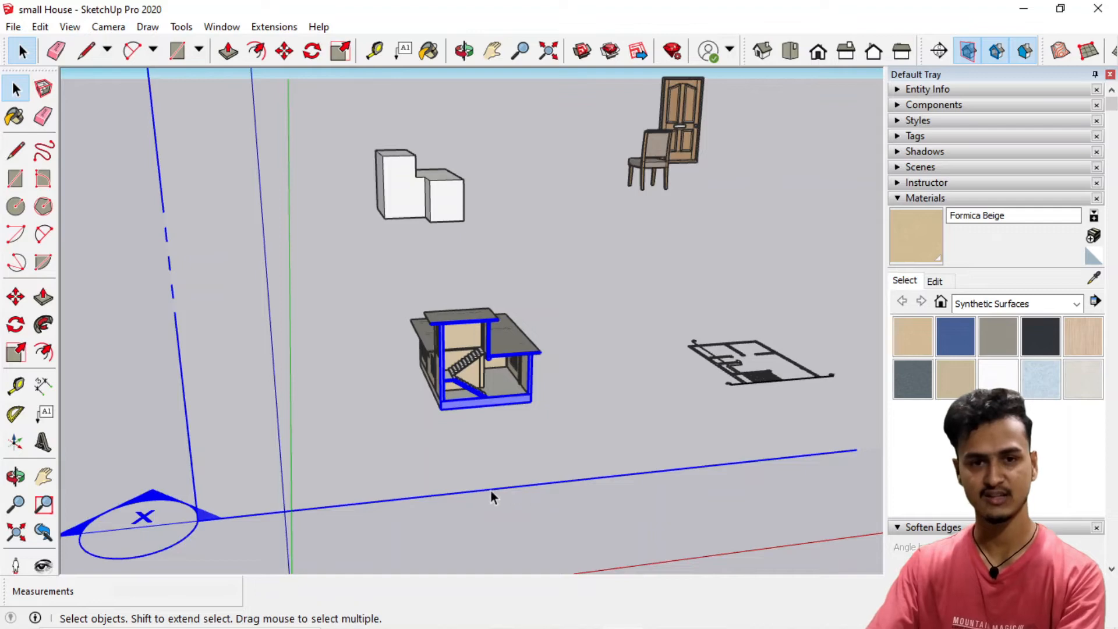
pyautogui.click(969, 51)
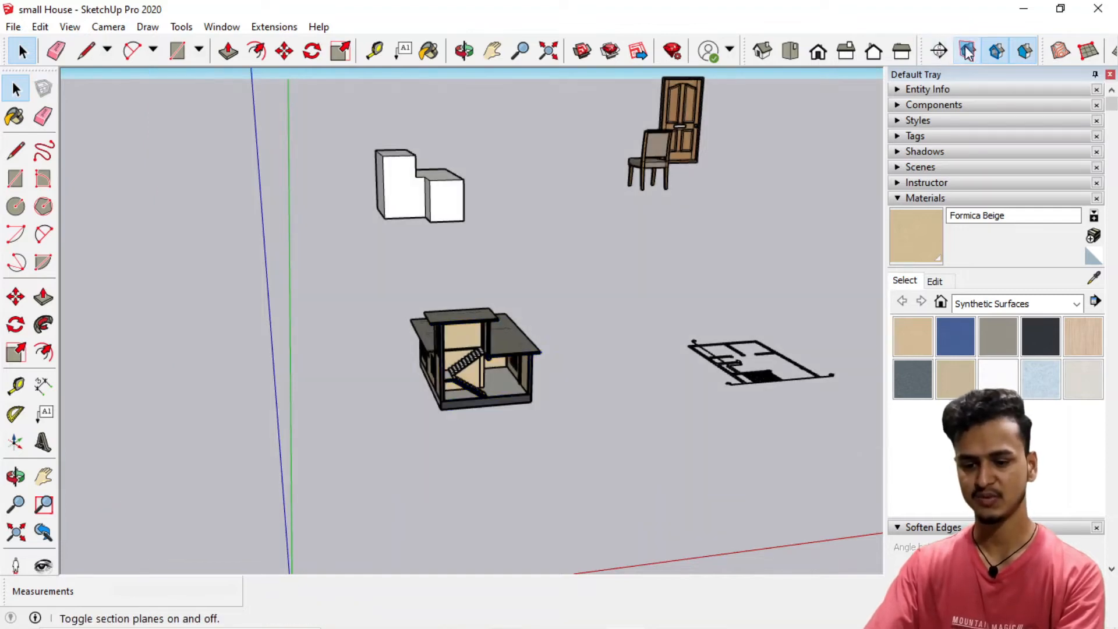
# - Turn the section plane's display back on around the cut house
pyautogui.scroll(-2, 501, 305)
pyautogui.scroll(3, 520, 317)
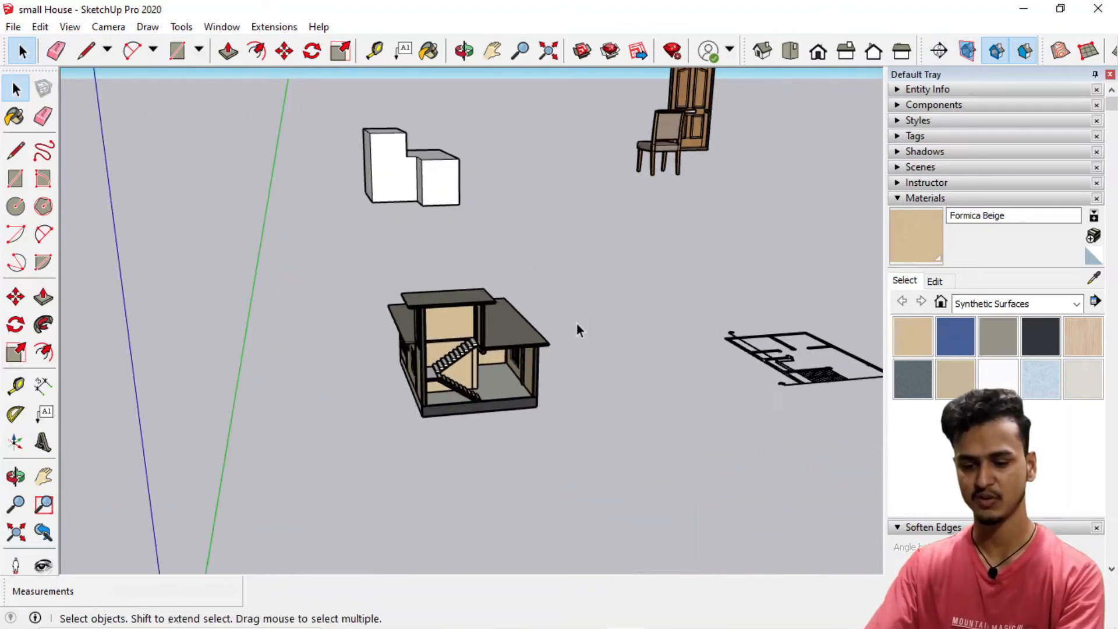
pyautogui.scroll(-4, 317, 368)
pyautogui.scroll(-1, 316, 372)
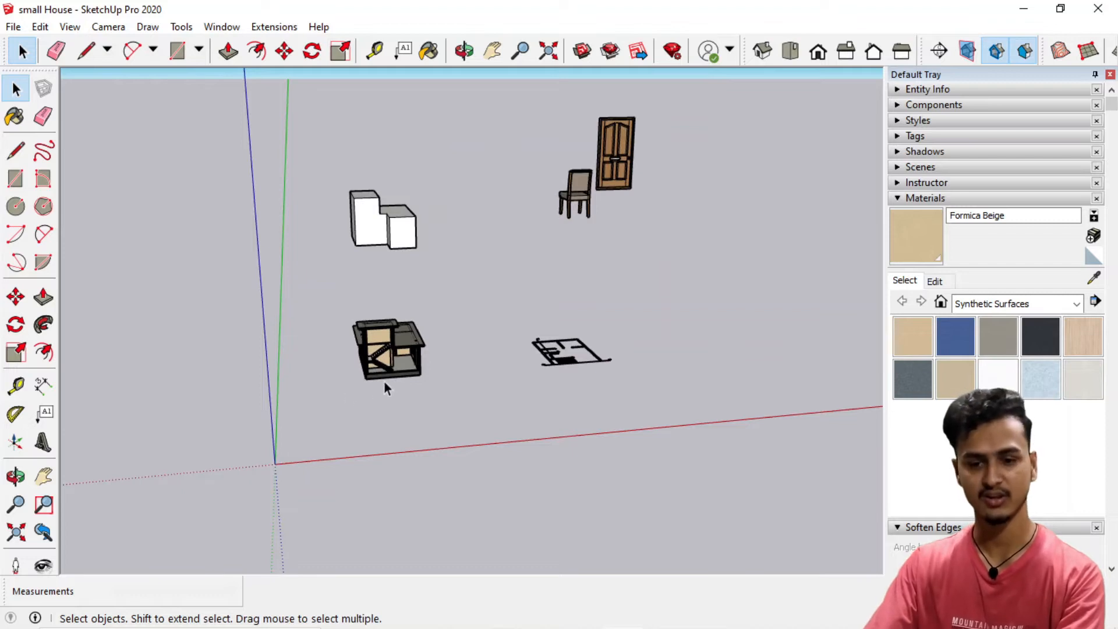
pyautogui.scroll(4, 397, 355)
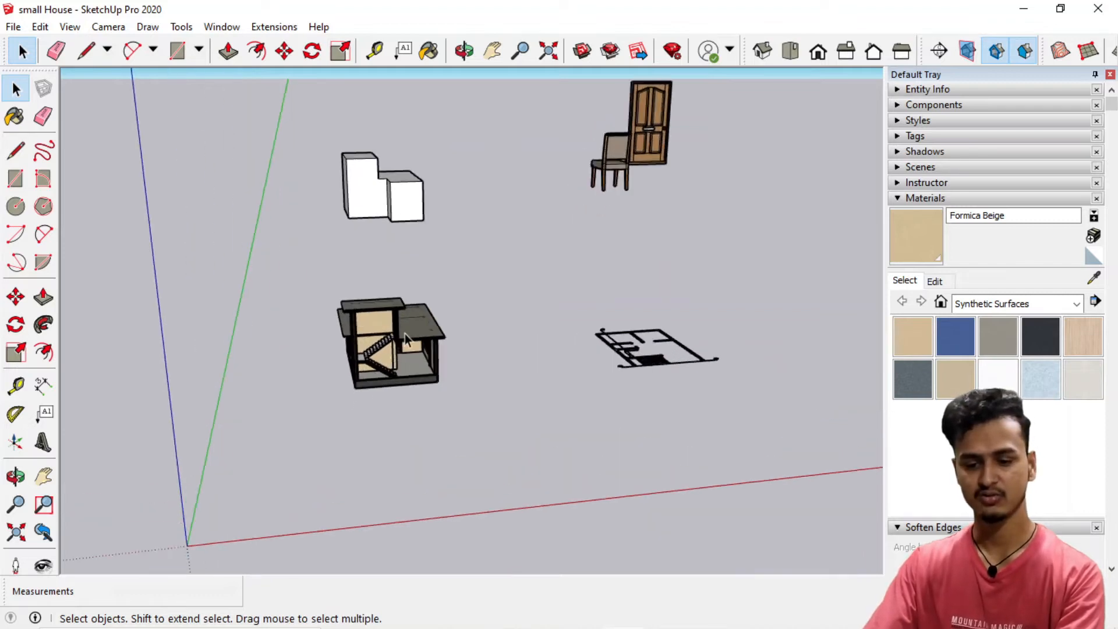
pyautogui.click(976, 53)
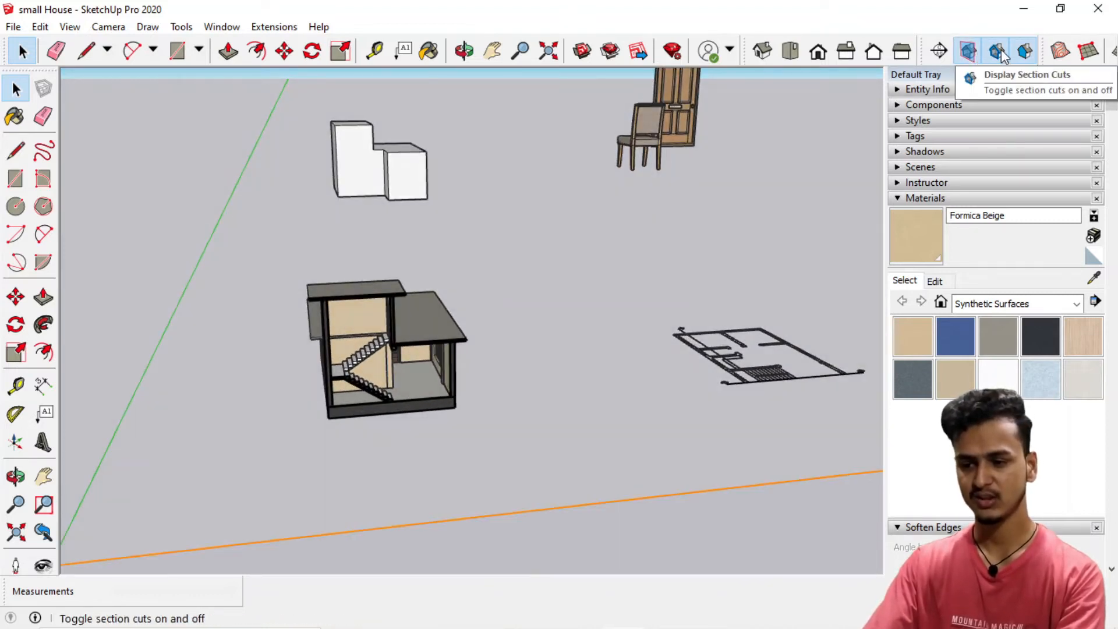
# - Turn the section cuts off to expose the complete house, and turn them back on
pyautogui.click(998, 54)
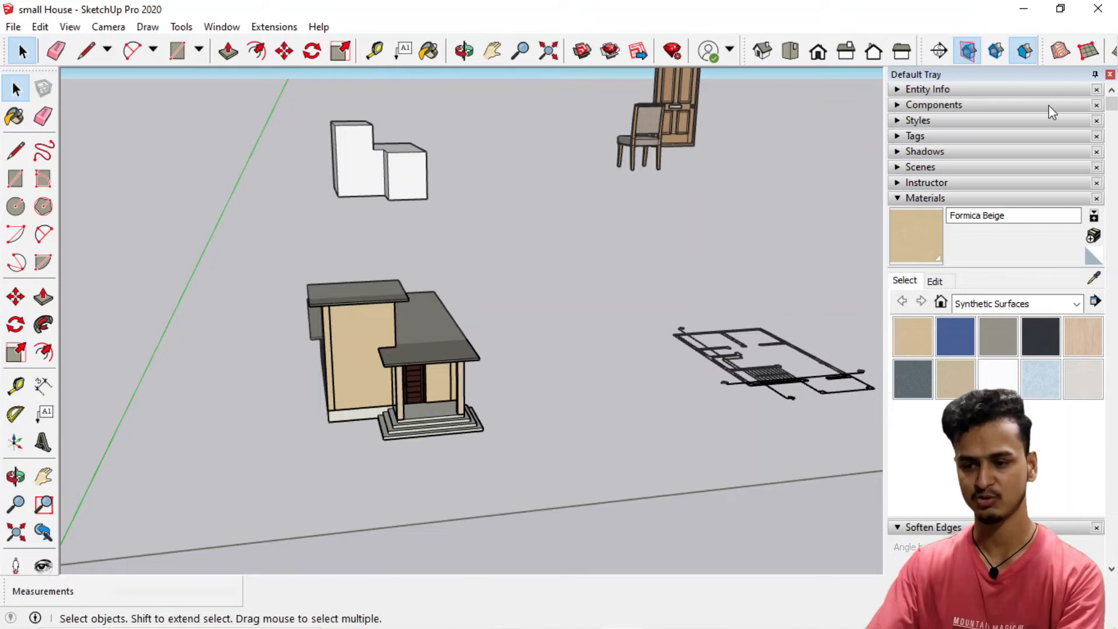
pyautogui.click(1005, 52)
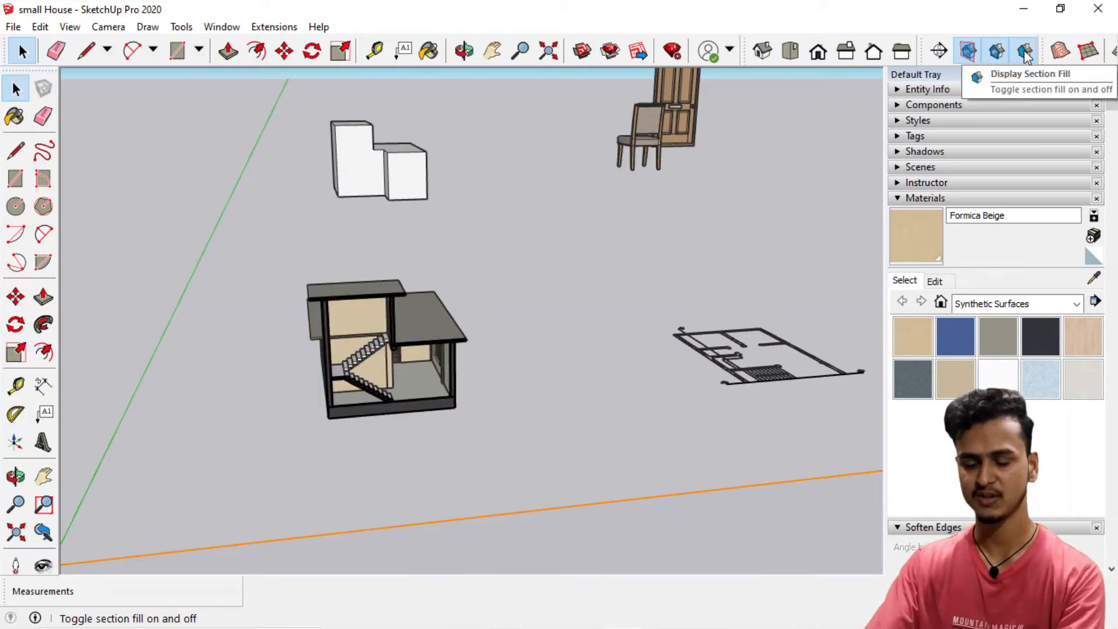
# - Turn off the section fill, examine the hollow cut walls, slabs and stairs up close, and turn the fill back on
pyautogui.click(1025, 52)
pyautogui.scroll(5, 413, 336)
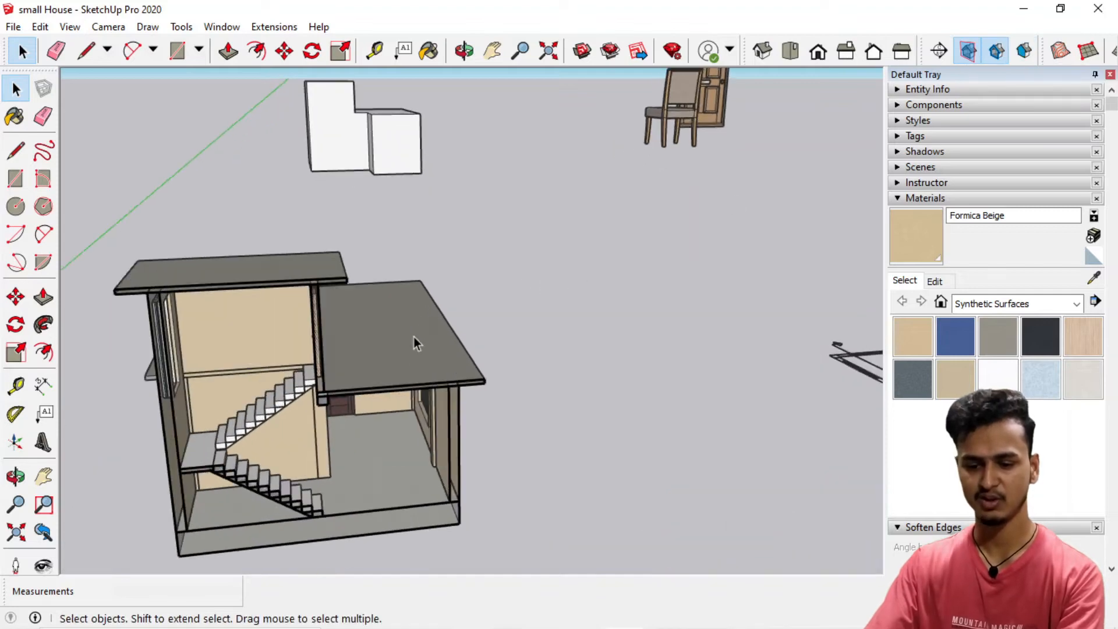
pyautogui.moveTo(413, 358); pyautogui.dragTo(367, 214, button='middle')
pyautogui.moveTo(440, 325); pyautogui.dragTo(190, 313, button='middle')
pyautogui.moveTo(190, 313); pyautogui.dragTo(203, 373)
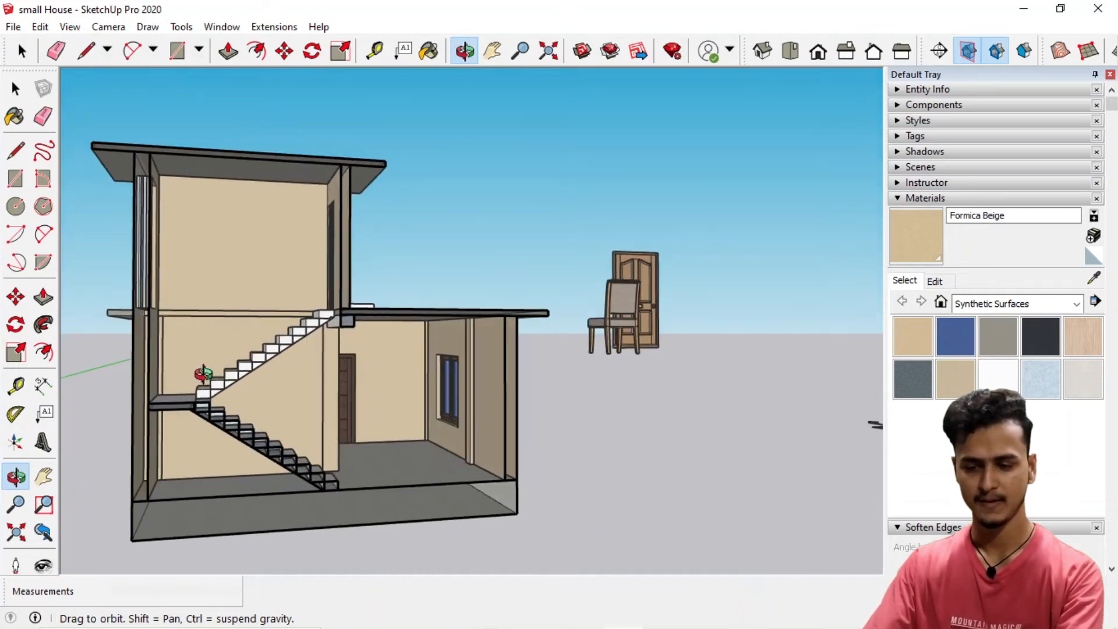
pyautogui.click(1024, 53)
# - Examine the floor plan's section lines and direction arrows in relation to the cut house
pyautogui.scroll(-6, 482, 297)
pyautogui.moveTo(482, 297); pyautogui.dragTo(552, 379)
pyautogui.press('space')
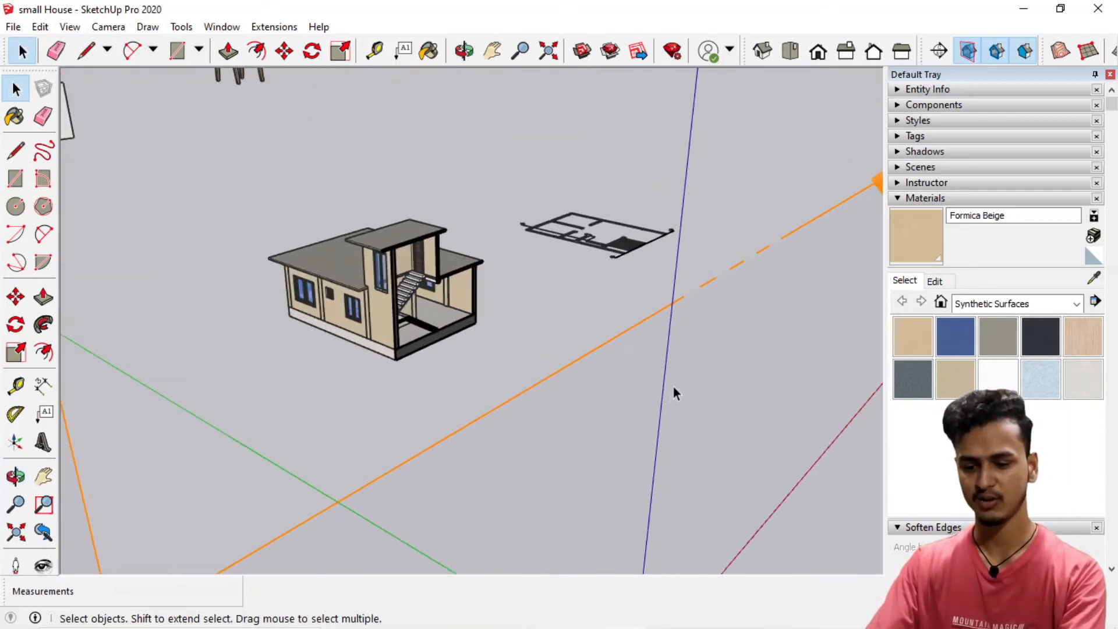
pyautogui.moveTo(674, 392); pyautogui.dragTo(738, 413, button='middle')
pyautogui.moveTo(275, 399); pyautogui.dragTo(524, 415, button='middle')
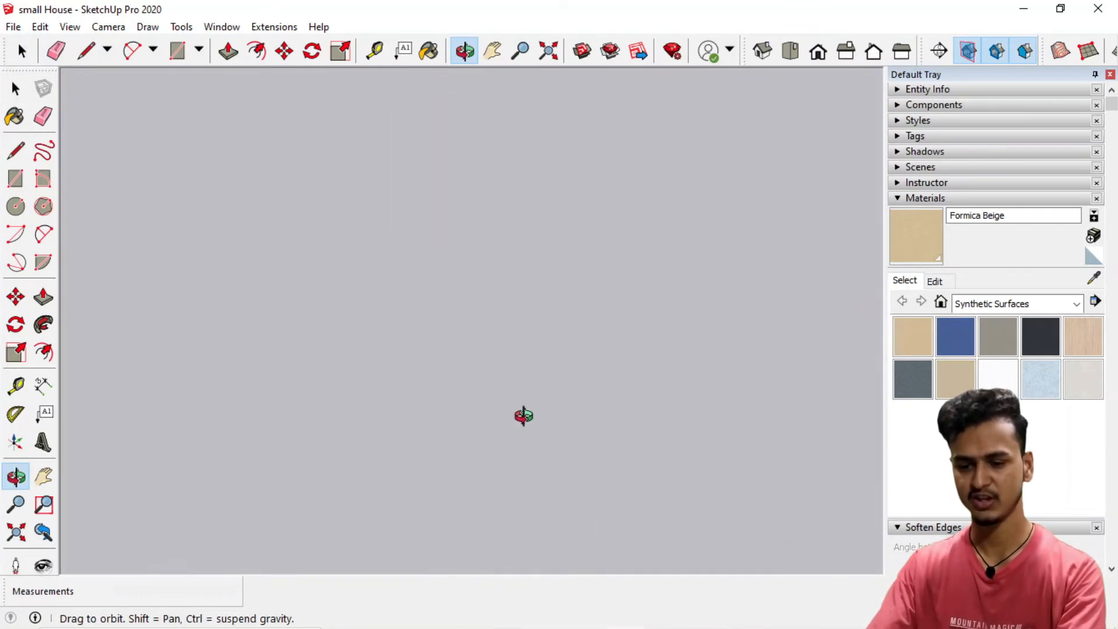
pyautogui.moveTo(201, 384); pyautogui.dragTo(532, 154, button='middle')
pyautogui.moveTo(532, 154); pyautogui.dragTo(644, 441)
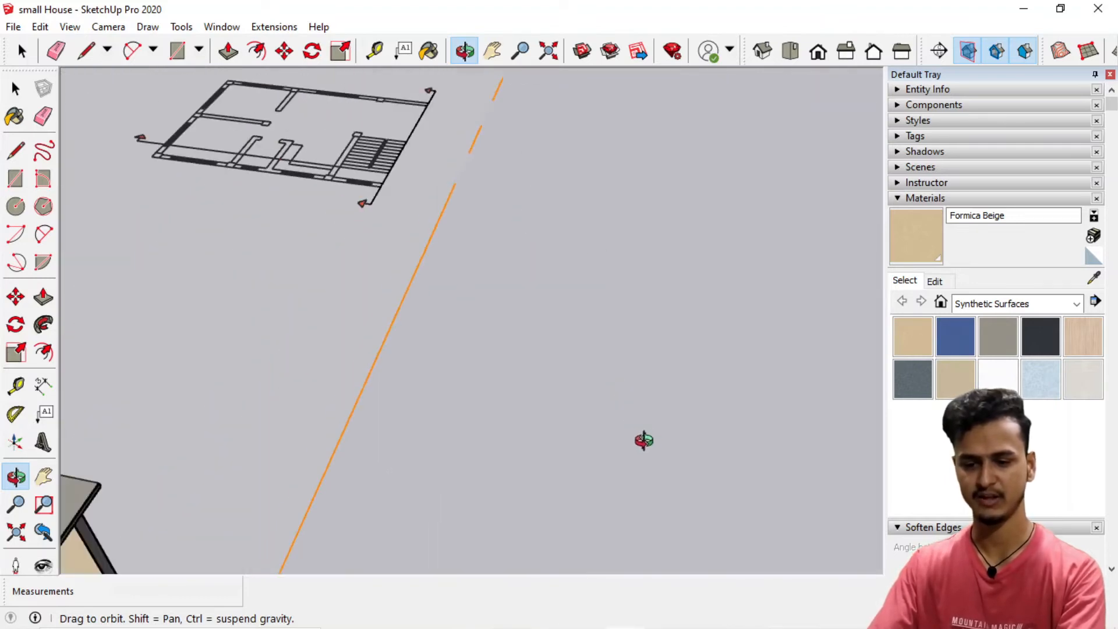
pyautogui.scroll(4, 262, 100)
pyautogui.scroll(-1, 484, 284)
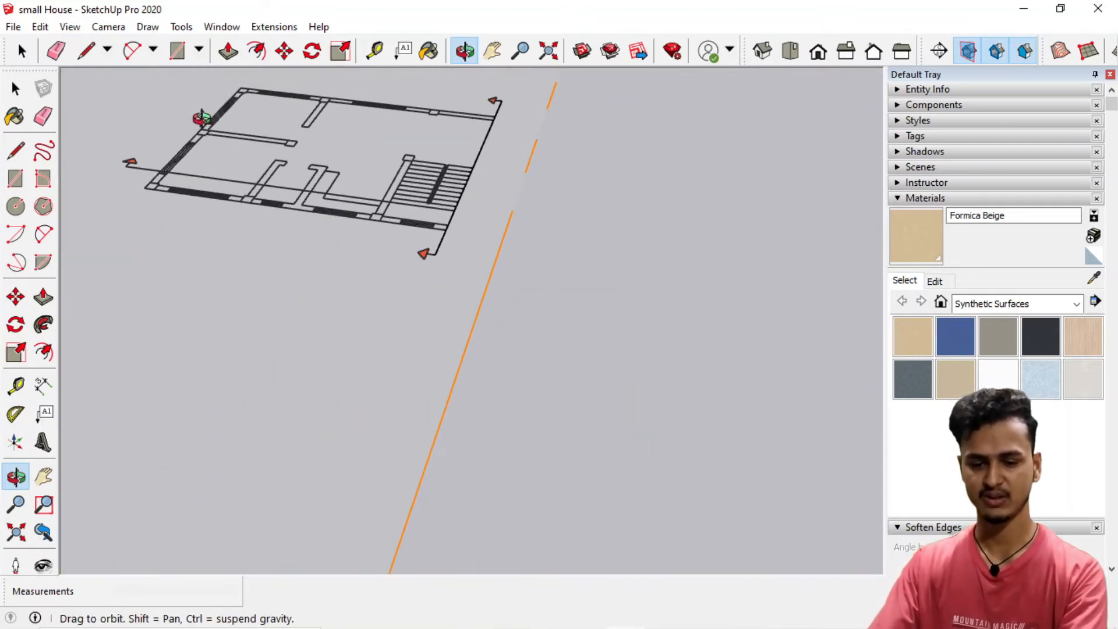
pyautogui.scroll(5, 183, 117)
pyautogui.scroll(-1, 222, 195)
pyautogui.scroll(-5, 379, 149)
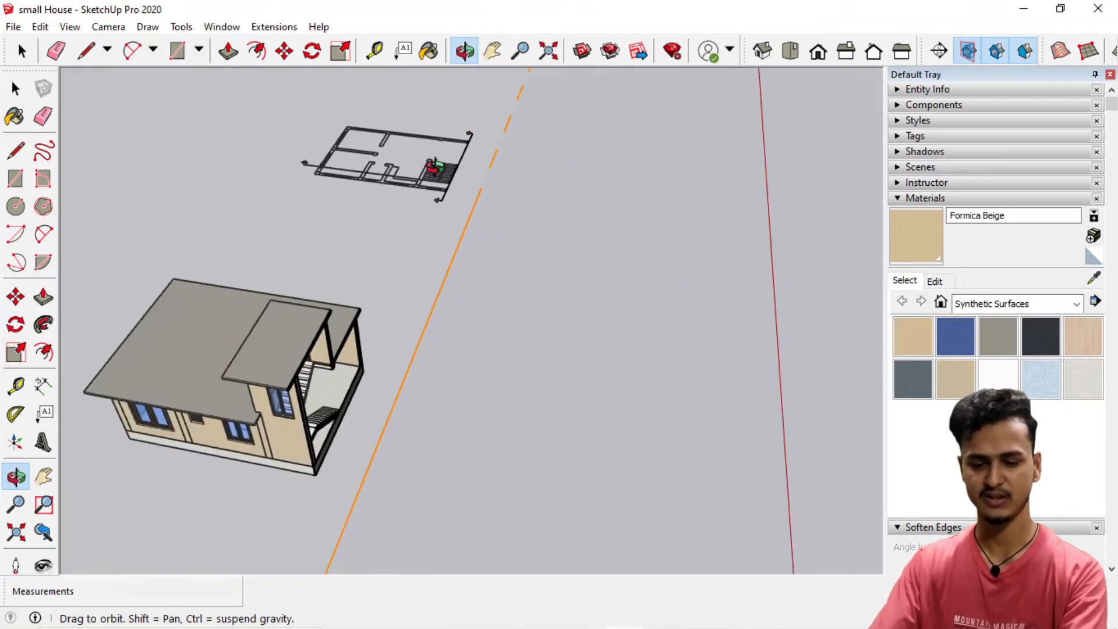
# - Place a section plane on the house's long windowed wall and give it the symbol Y
pyautogui.scroll(3, 188, 331)
pyautogui.moveTo(321, 348); pyautogui.dragTo(465, 208)
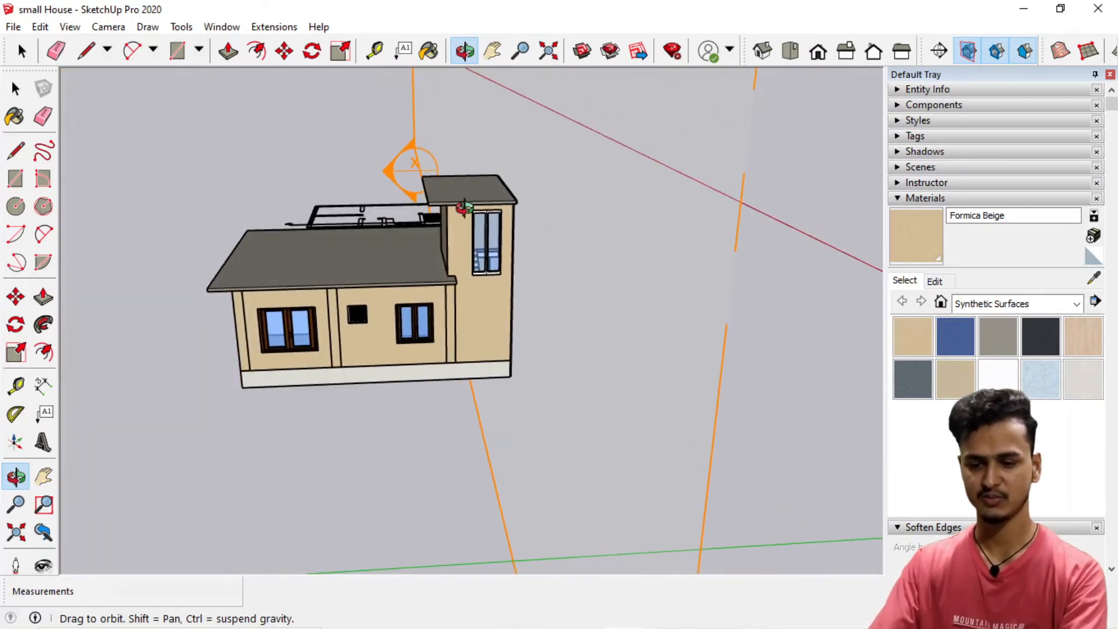
pyautogui.click(940, 52)
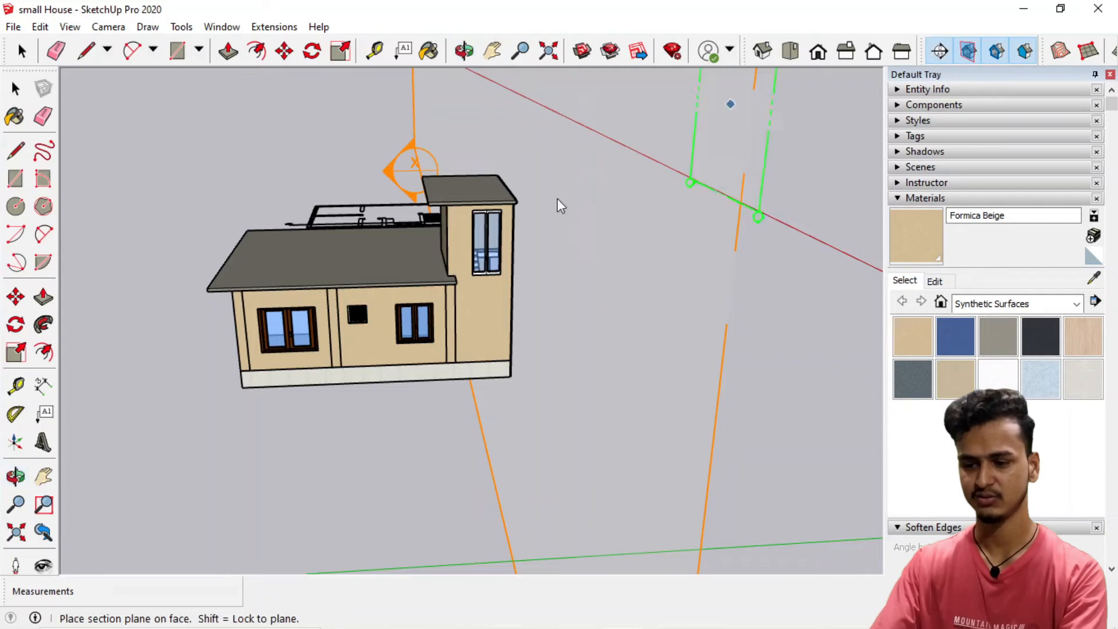
pyautogui.click(376, 338)
pyautogui.press('Tab')
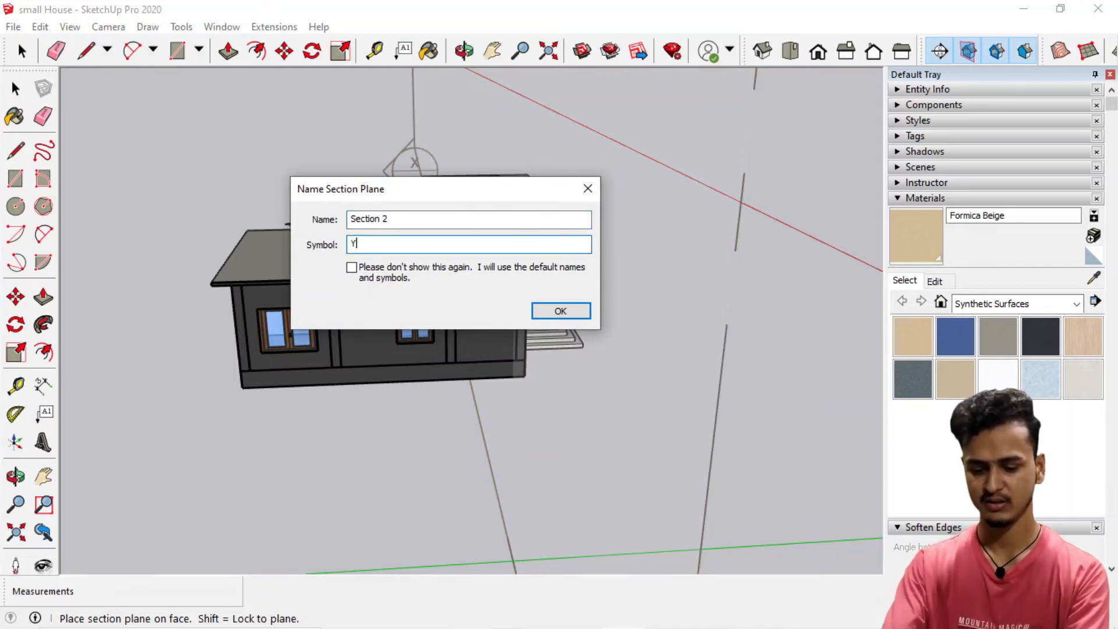
pyautogui.write('Y')
pyautogui.click(561, 310)
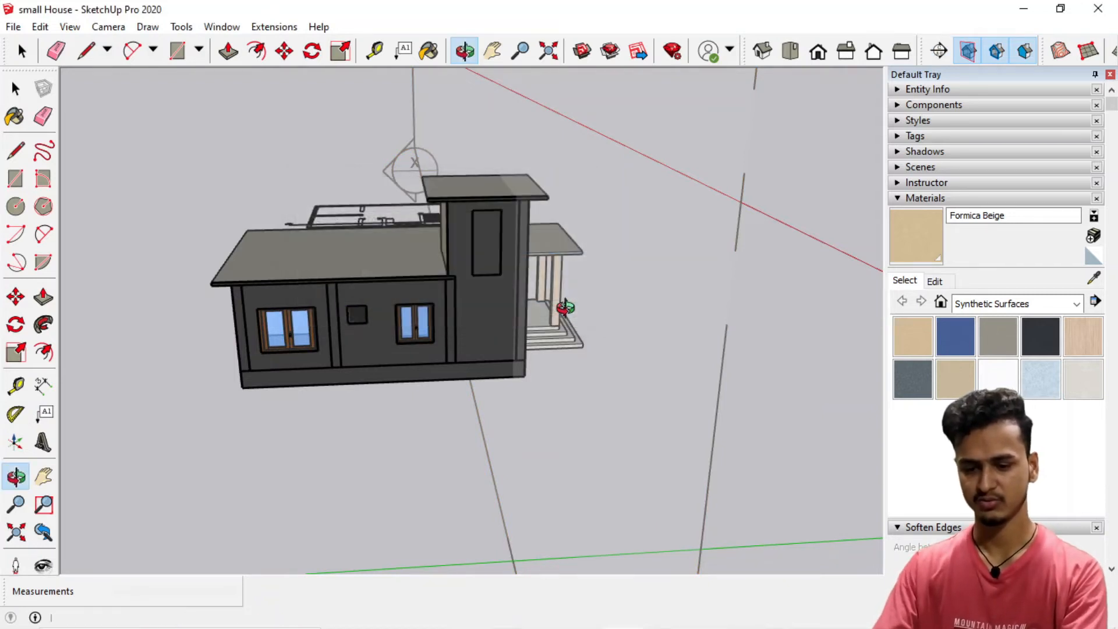
# - Move the Y section plane inward so that it cuts through the rooms and staircase
pyautogui.moveTo(560, 311); pyautogui.dragTo(455, 500, button='middle')
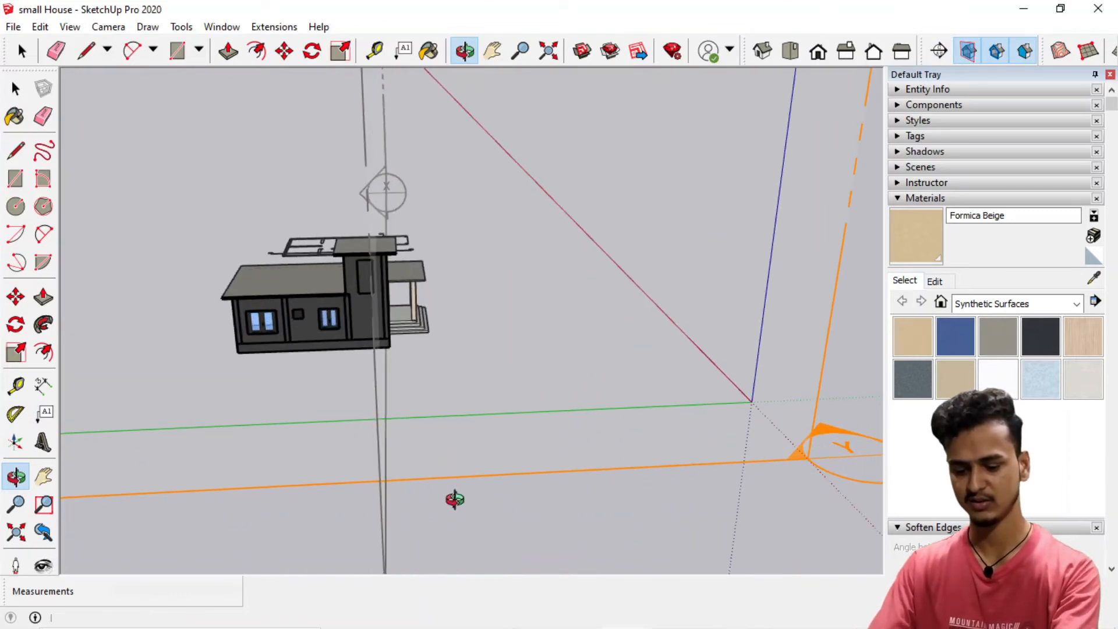
pyautogui.press('m')
pyautogui.click(449, 477)
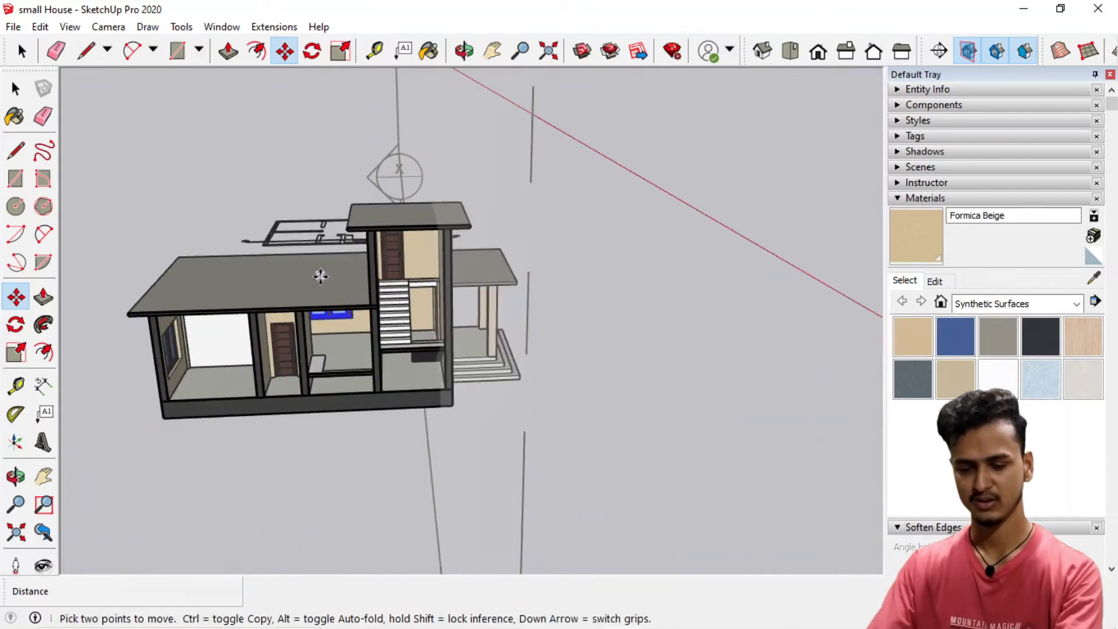
pyautogui.press('space')
# - Examine the rooms, doors, staircase and cut walls exposed by the Y section plane from several angles
pyautogui.moveTo(438, 407); pyautogui.dragTo(200, 304, button='middle')
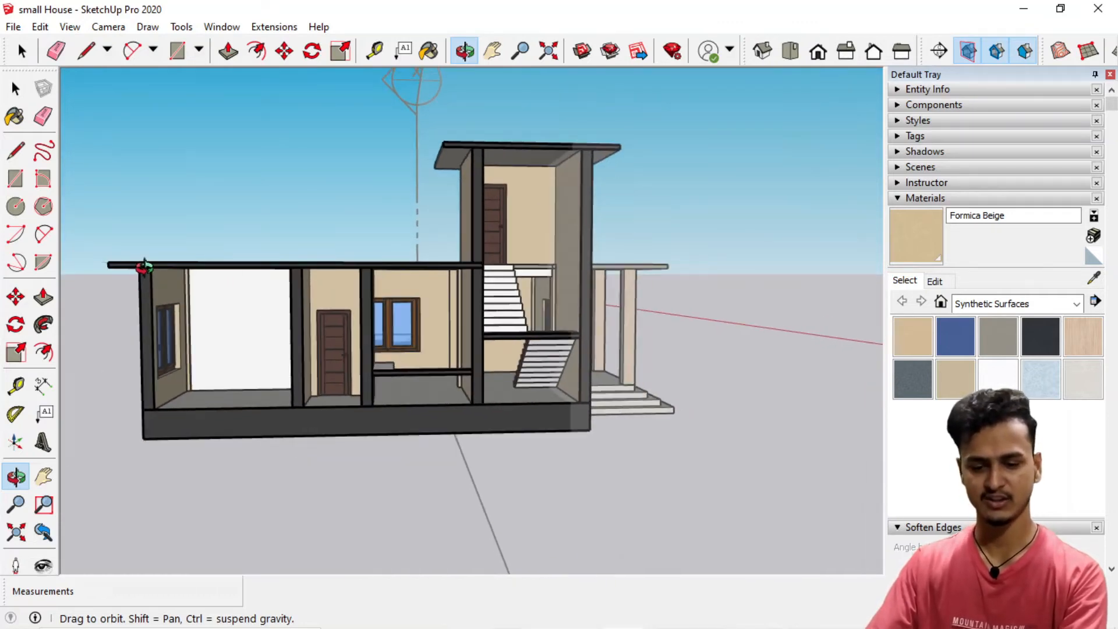
pyautogui.scroll(3, 148, 314)
pyautogui.moveTo(143, 385); pyautogui.dragTo(179, 450, button='middle')
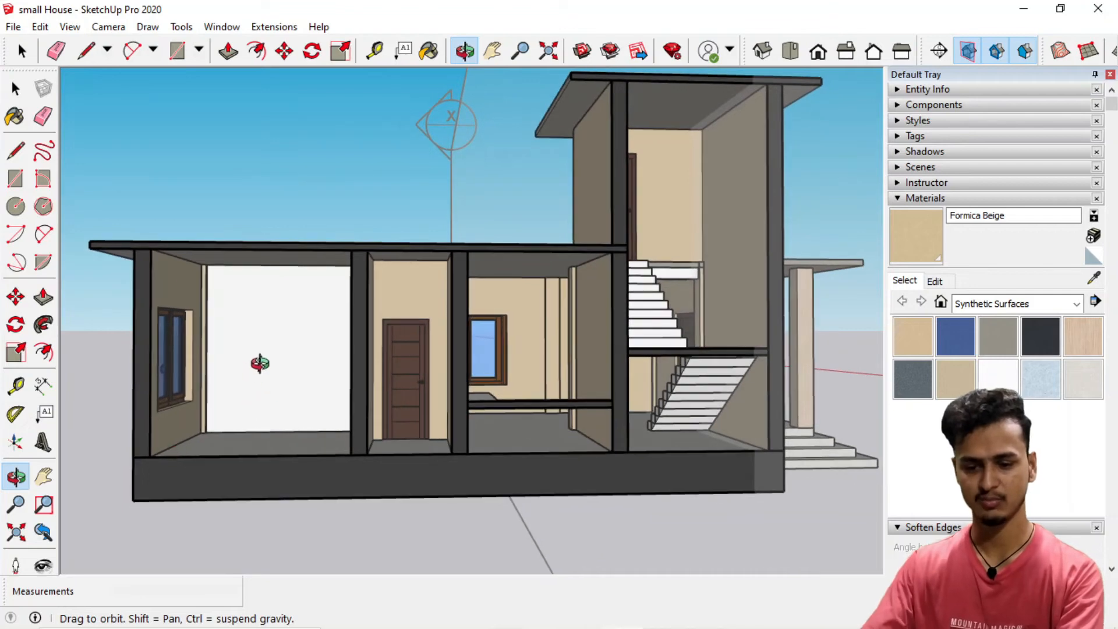
pyautogui.scroll(-2, 262, 415)
pyautogui.moveTo(443, 393); pyautogui.dragTo(454, 473, button='middle')
pyautogui.scroll(-2, 453, 438)
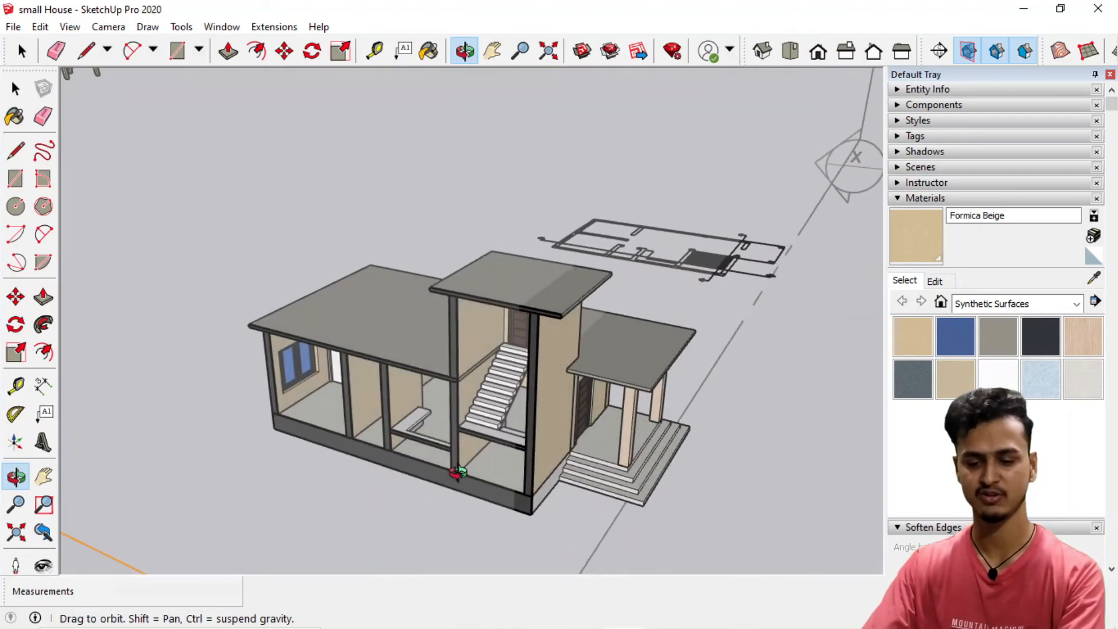
# - Select the Y section plane and deactivate its cut through the house
pyautogui.scroll(-3, 484, 478)
pyautogui.click(233, 529)
pyautogui.scroll(2, 233, 483)
pyautogui.scroll(-1, 389, 405)
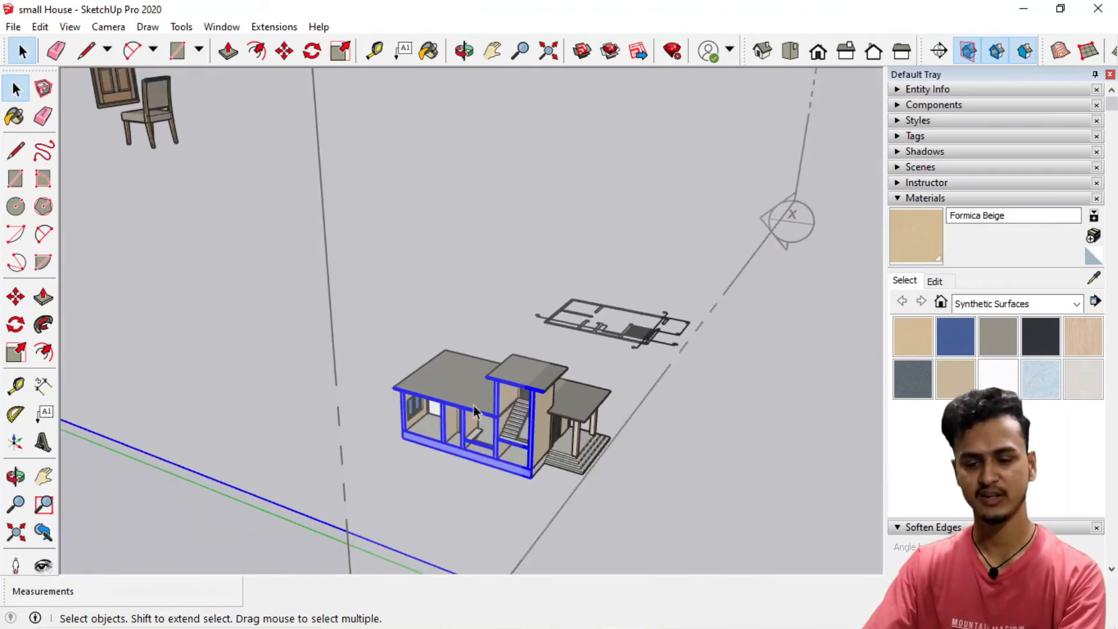
pyautogui.click(711, 459)
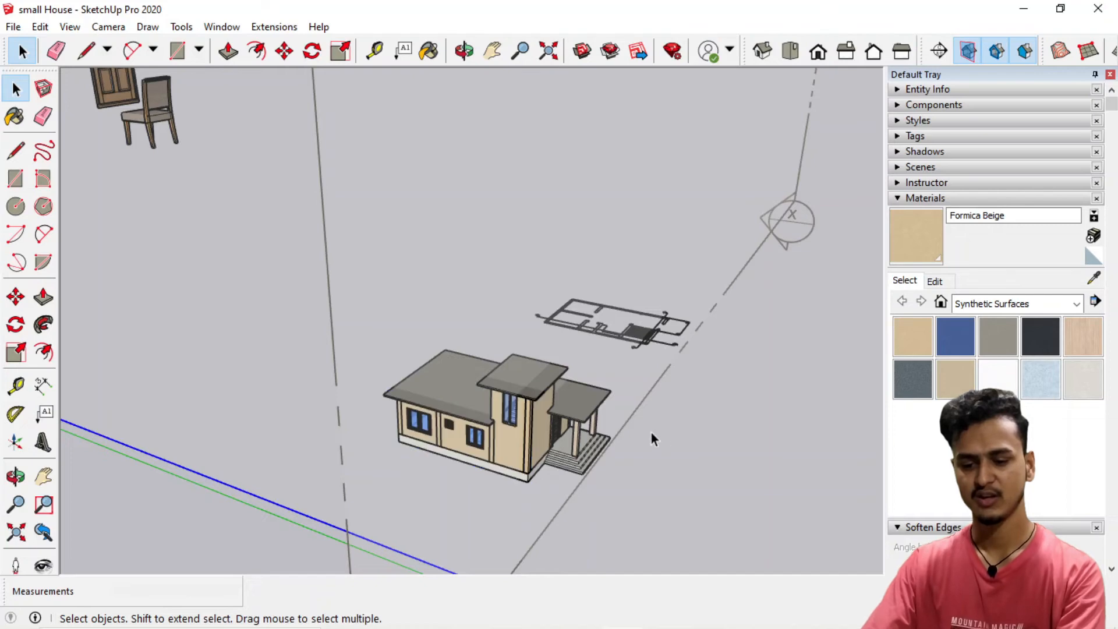
# - Delete the Y section plane and the X section plane
pyautogui.scroll(-4, 631, 484)
pyautogui.scroll(3, 274, 201)
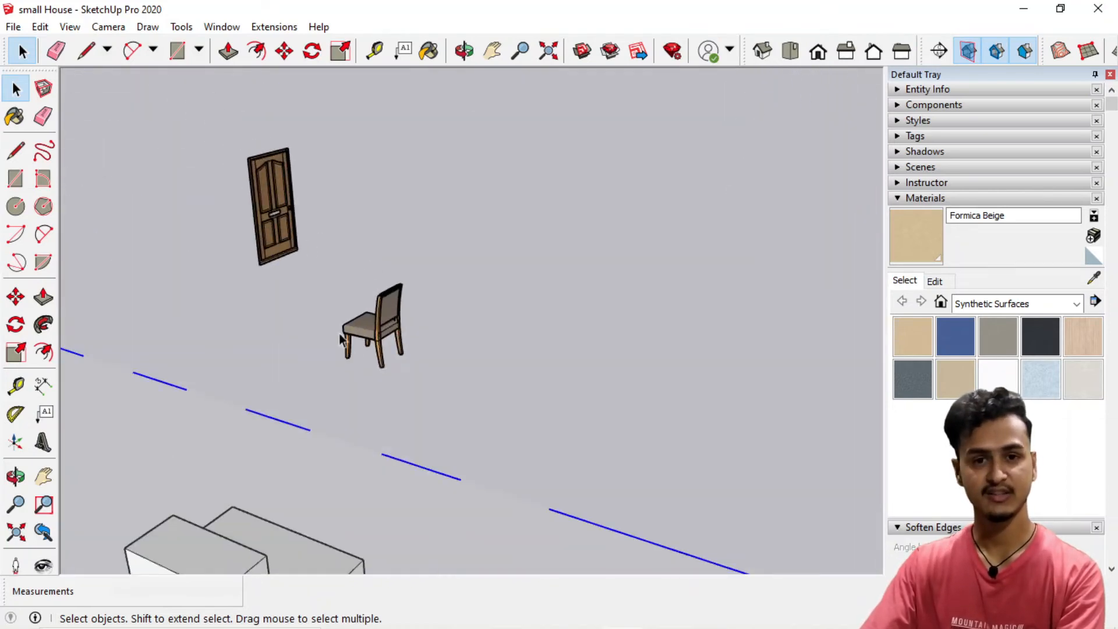
pyautogui.scroll(-4, 349, 329)
pyautogui.press('o')
pyautogui.moveTo(376, 439); pyautogui.dragTo(242, 380)
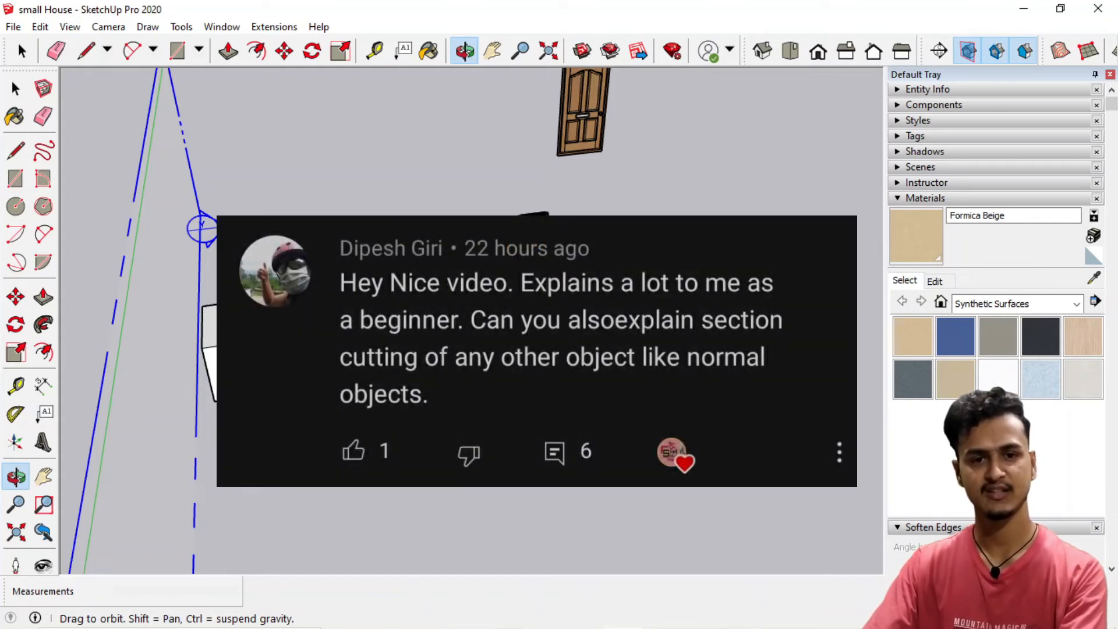
pyautogui.moveTo(300, 349); pyautogui.dragTo(427, 339)
pyautogui.press('space')
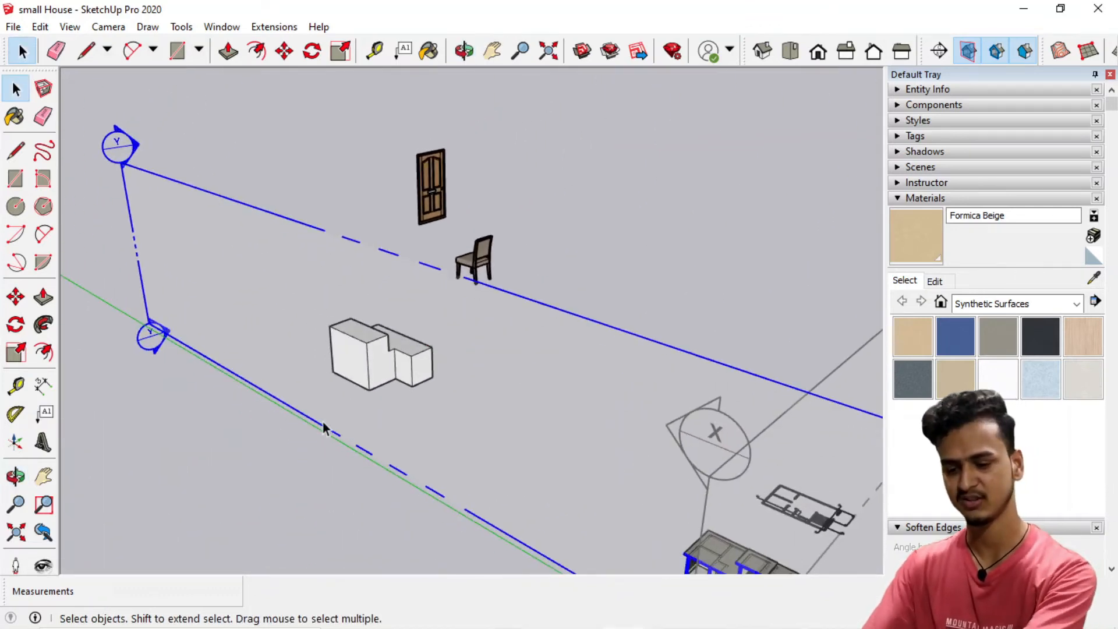
pyautogui.press('Delete')
pyautogui.scroll(-5, 267, 380)
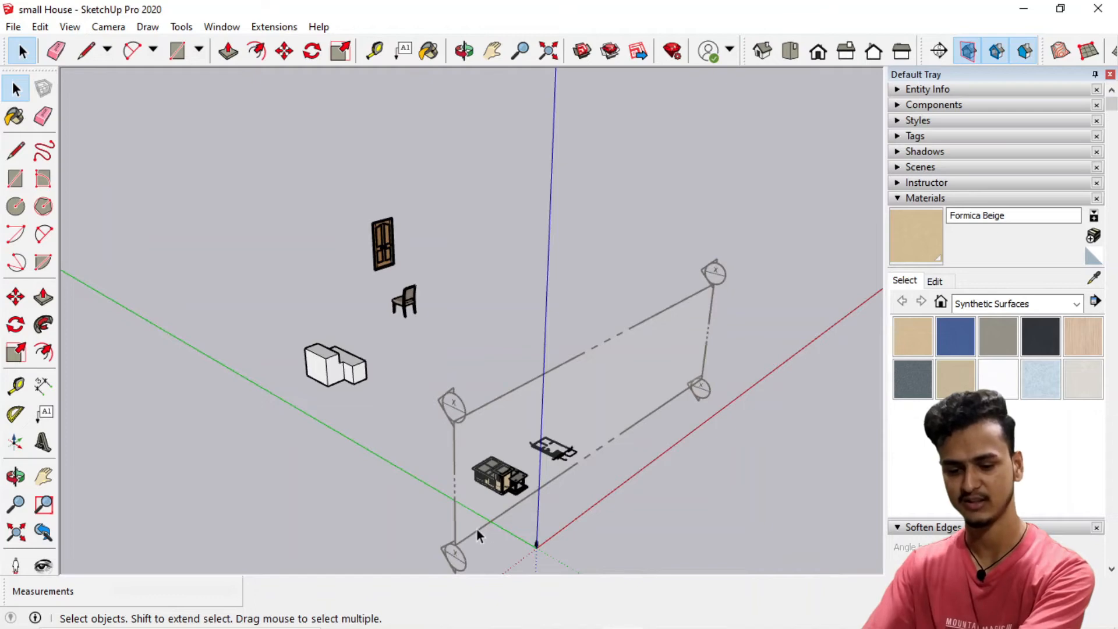
pyautogui.click(477, 529)
pyautogui.press('Delete')
# - Place a section plane on the front face of the stepped block's lower part, keeping the name Section 2 and symbol 2
pyautogui.scroll(5, 324, 343)
pyautogui.press('o')
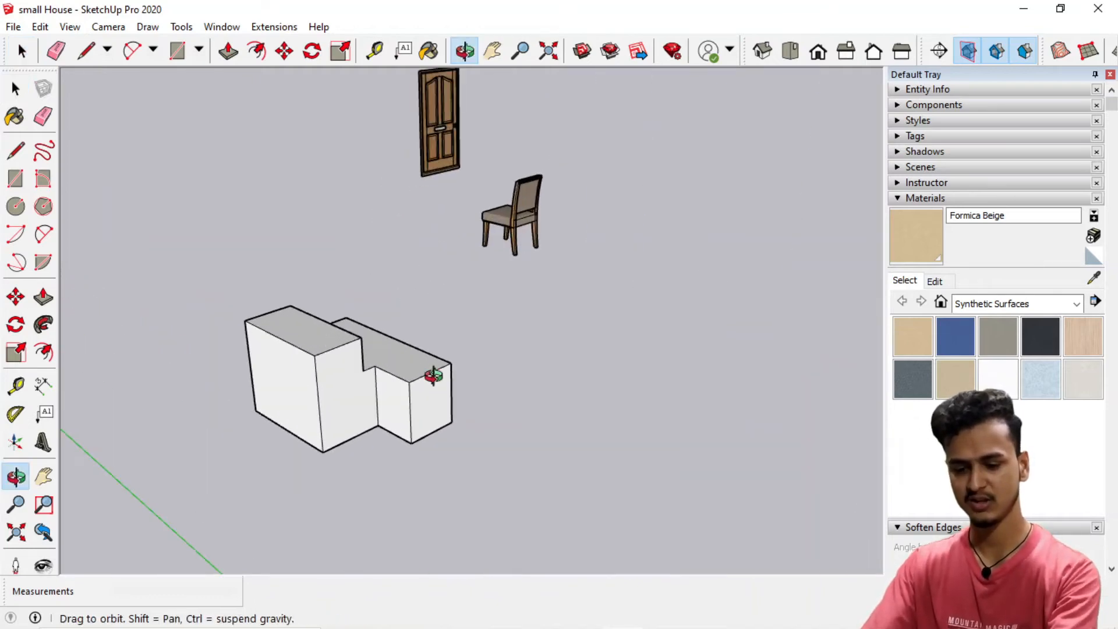
pyautogui.moveTo(431, 375); pyautogui.dragTo(476, 374)
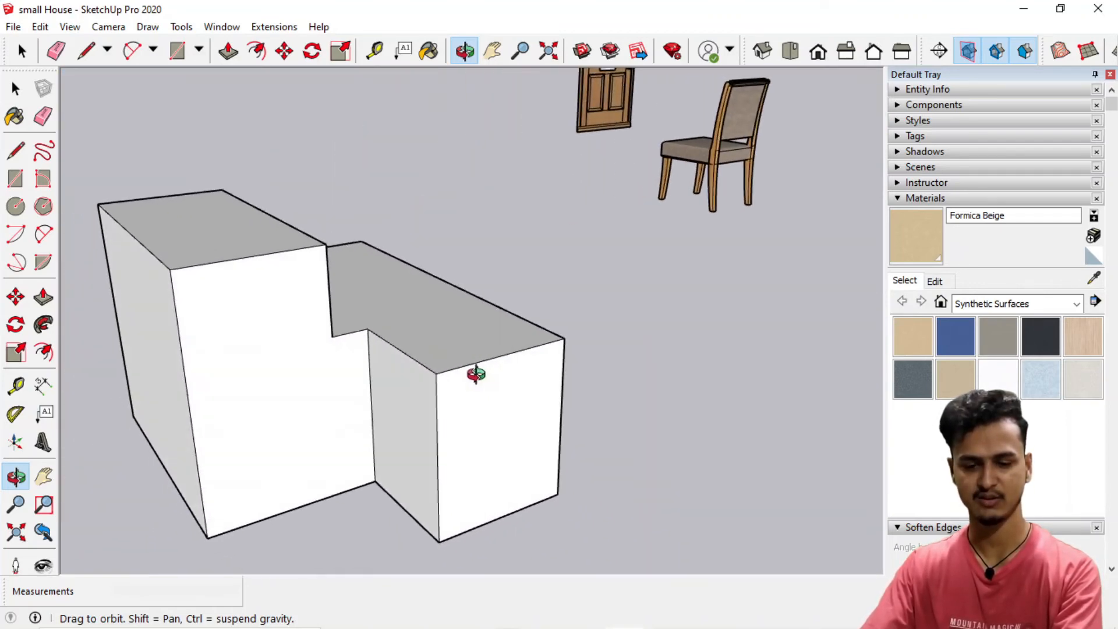
pyautogui.click(939, 51)
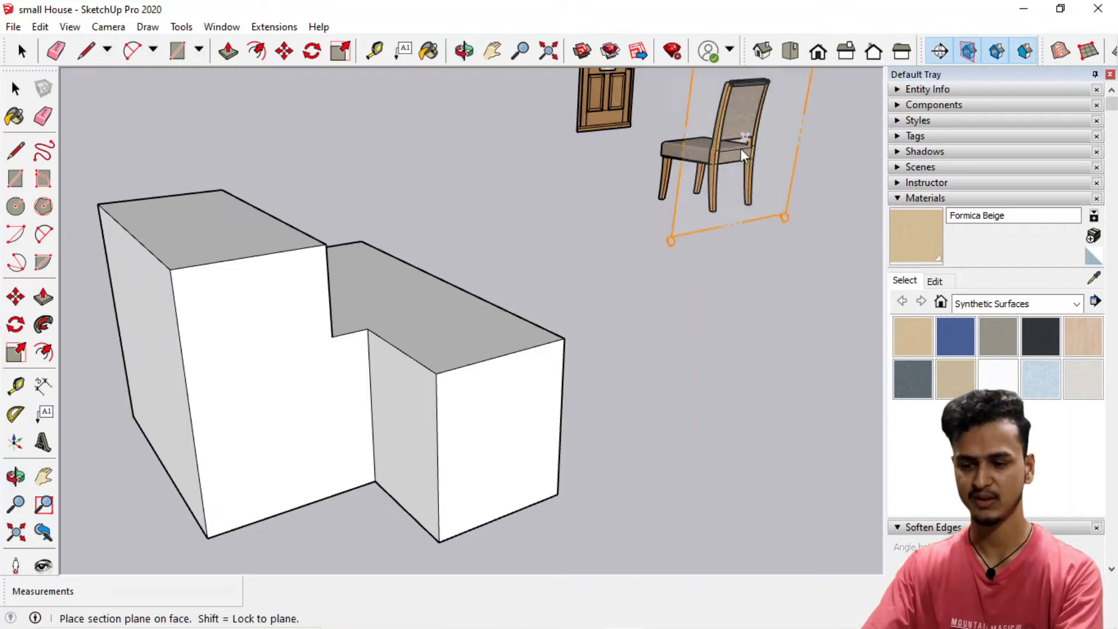
pyautogui.click(495, 432)
pyautogui.click(559, 312)
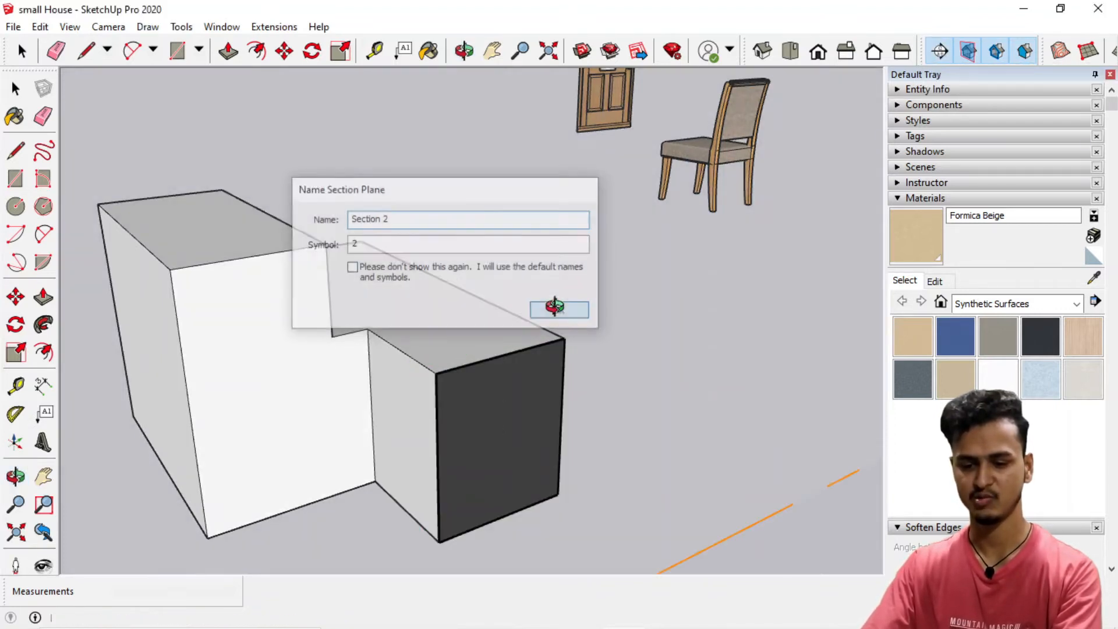
# - Move the new section plane about 25' 8" into the stepped block so that it cuts both parts
pyautogui.scroll(-5, 554, 304)
pyautogui.press('space')
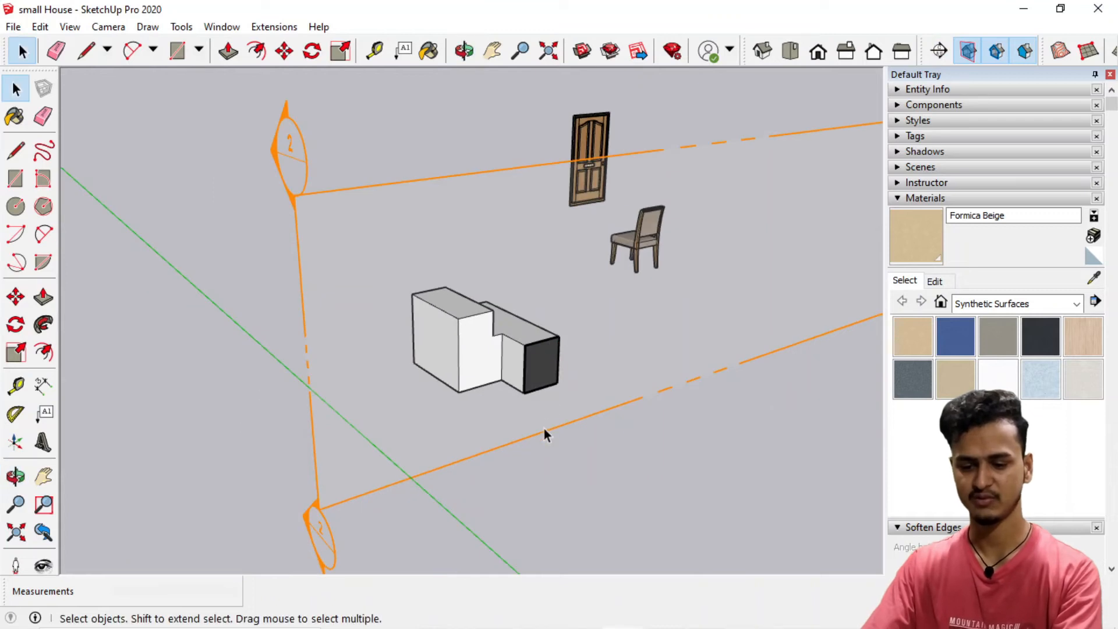
pyautogui.press('m')
pyautogui.click(543, 430)
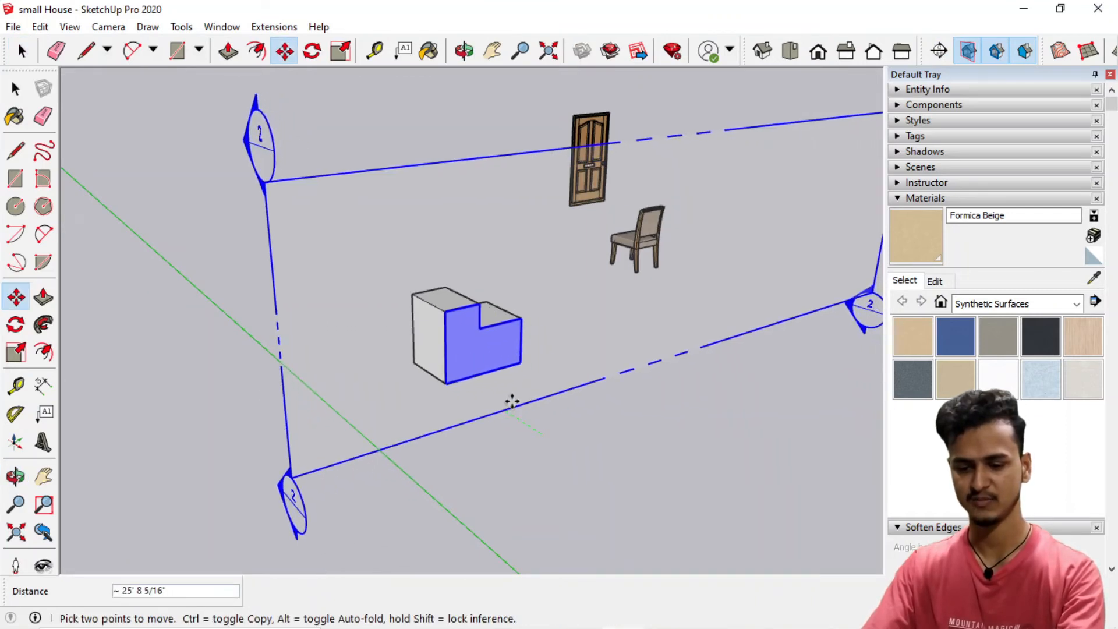
pyautogui.click(512, 407)
pyautogui.scroll(3, 519, 379)
pyautogui.press('space')
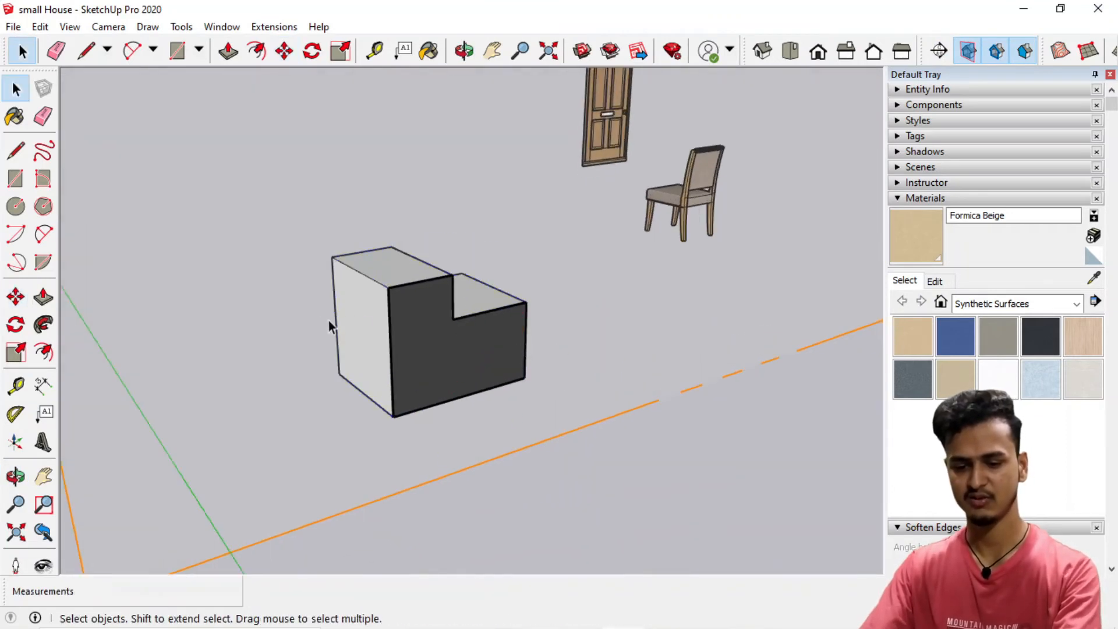
# - Reverse the cut direction of the section plane through the stepped block and view the cut from both sides
pyautogui.moveTo(264, 299); pyautogui.dragTo(588, 452, button='middle')
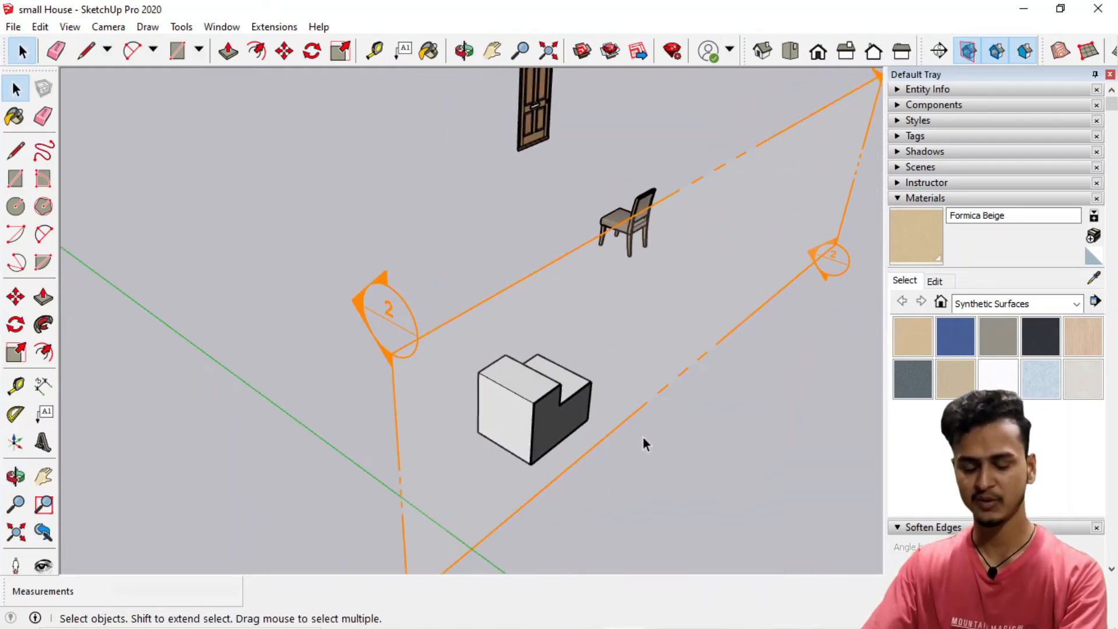
pyautogui.rightClick(603, 439)
pyautogui.click(627, 533)
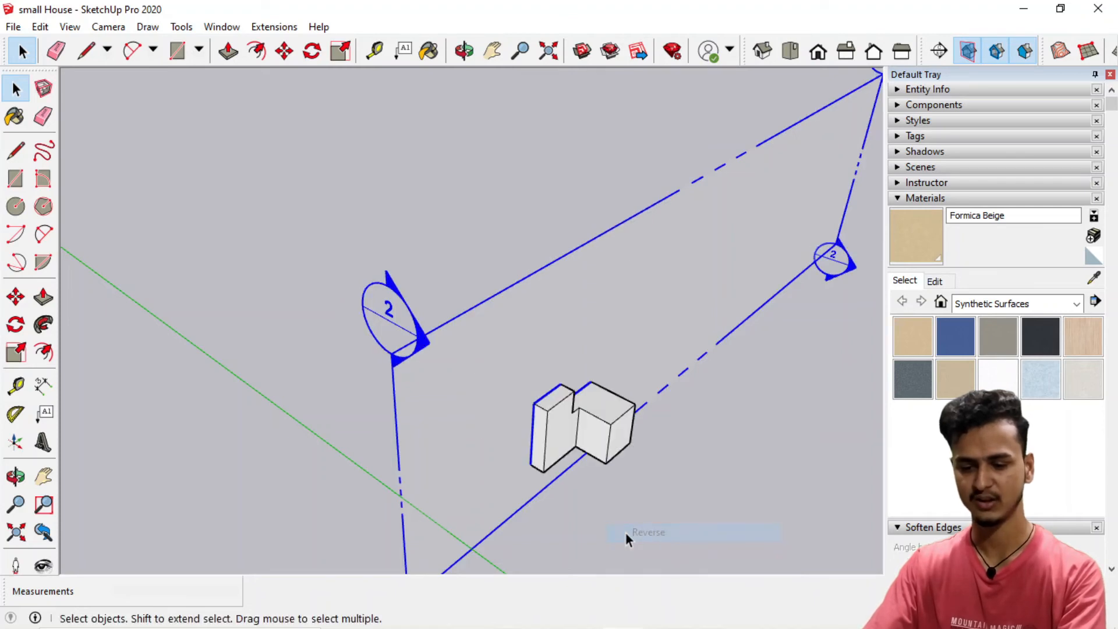
pyautogui.moveTo(596, 476); pyautogui.dragTo(223, 345, button='middle')
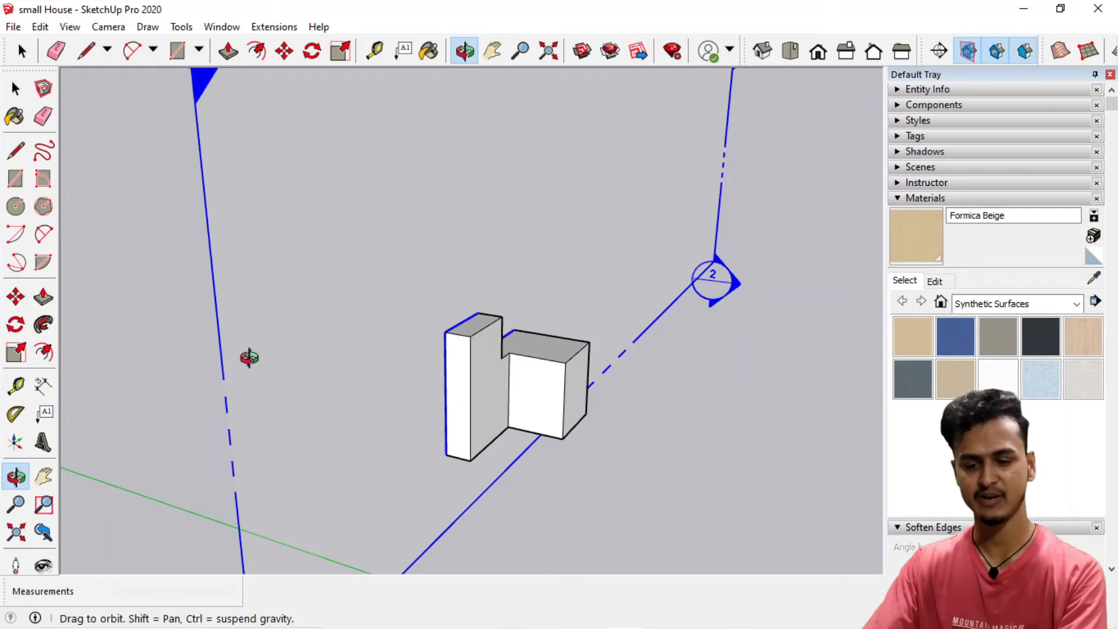
pyautogui.moveTo(365, 389); pyautogui.dragTo(569, 435, button='middle')
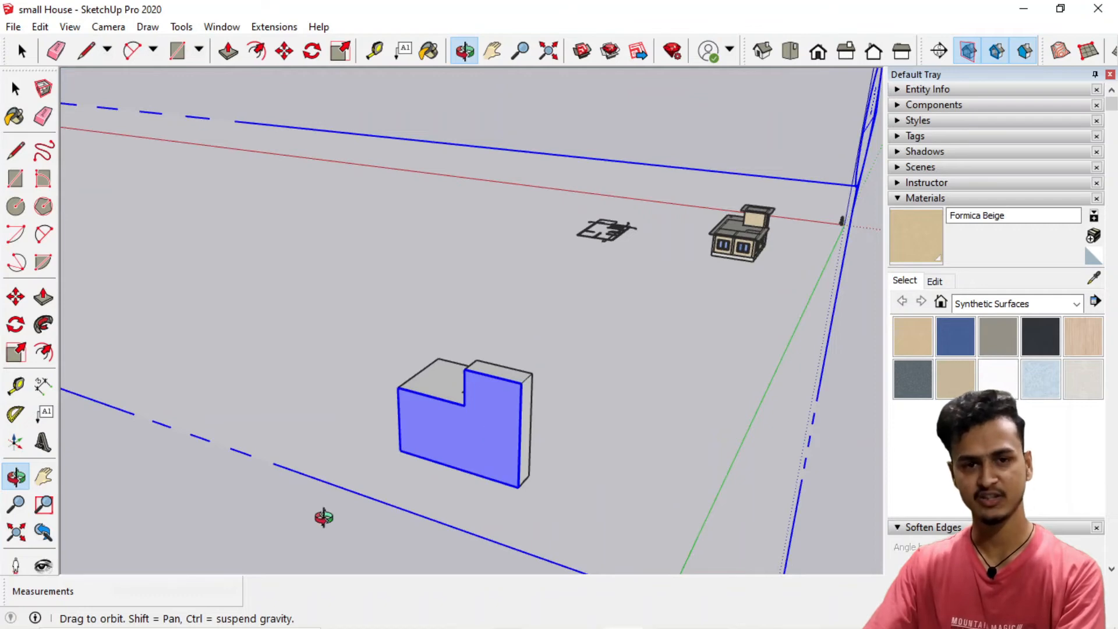
pyautogui.moveTo(401, 504); pyautogui.dragTo(227, 335, button='middle')
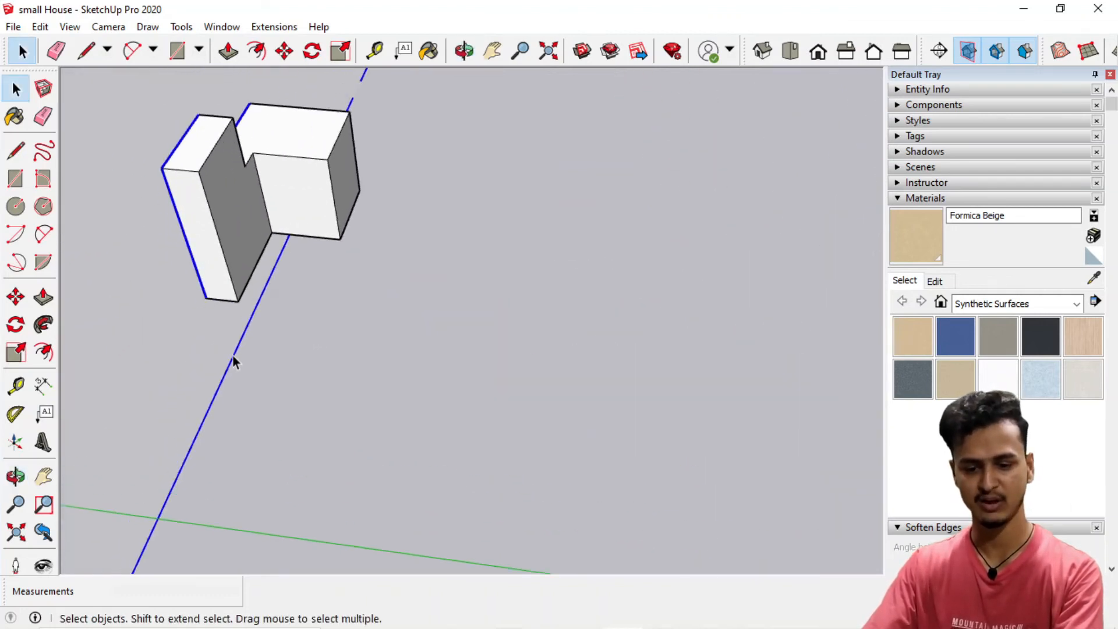
# - Flip the stepped block's section plane back to its original cut direction
pyautogui.rightClick(233, 355)
pyautogui.click(270, 448)
pyautogui.moveTo(270, 449); pyautogui.dragTo(463, 436, button='middle')
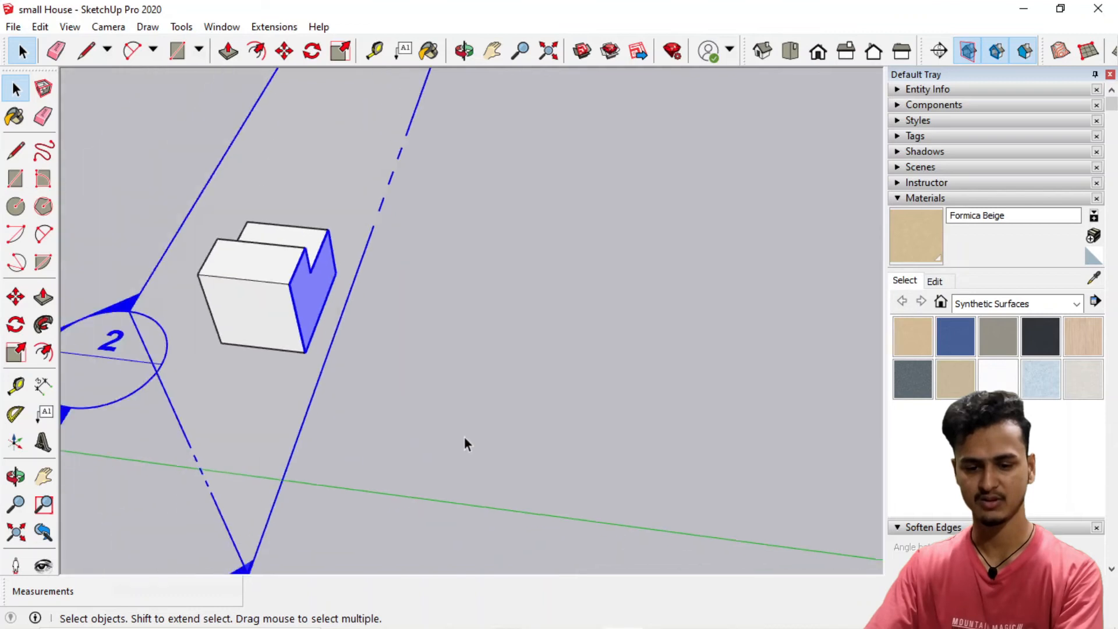
pyautogui.scroll(3, 324, 300)
pyautogui.scroll(-4, 466, 330)
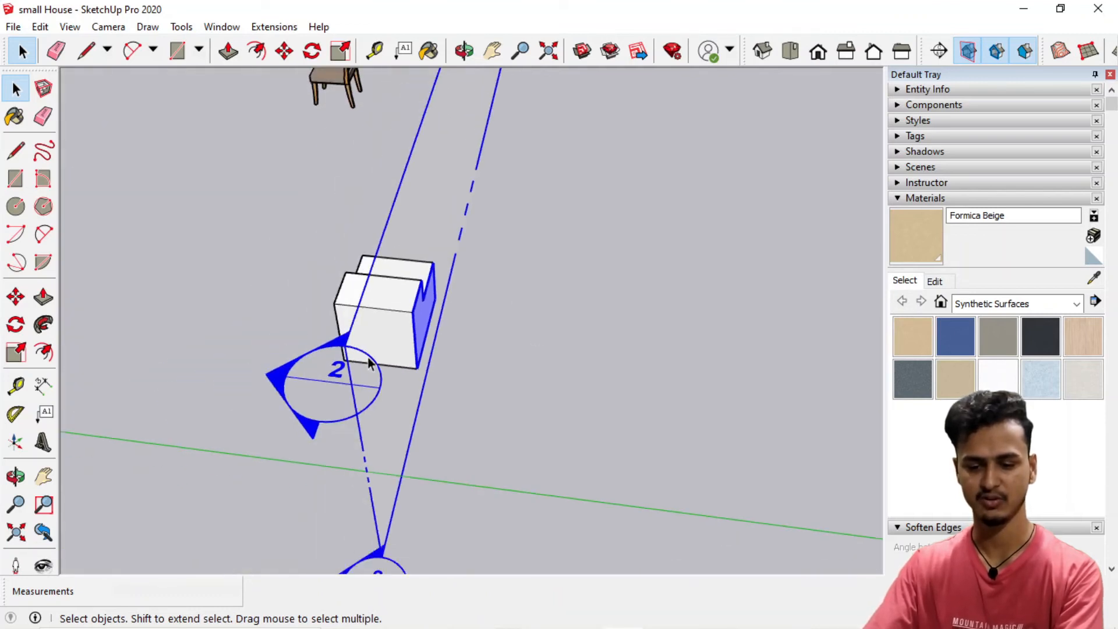
# - Delete the section plane that cuts the stepped block
pyautogui.scroll(-2, 422, 391)
pyautogui.click(419, 396)
pyautogui.scroll(5, 403, 348)
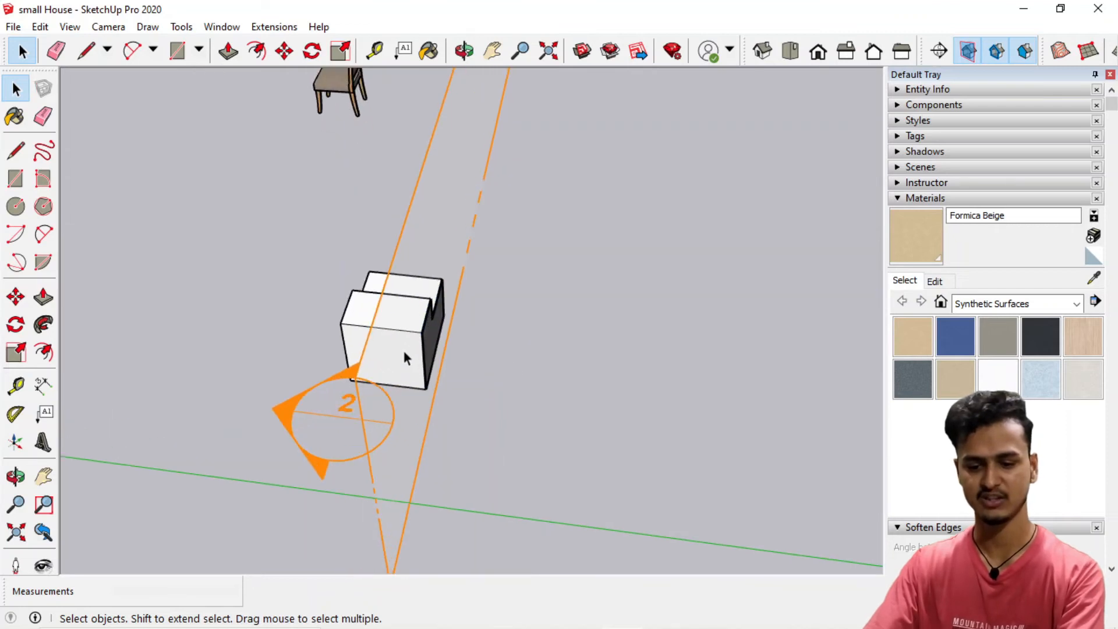
pyautogui.moveTo(403, 347); pyautogui.dragTo(510, 411, button='middle')
pyautogui.scroll(-5, 510, 411)
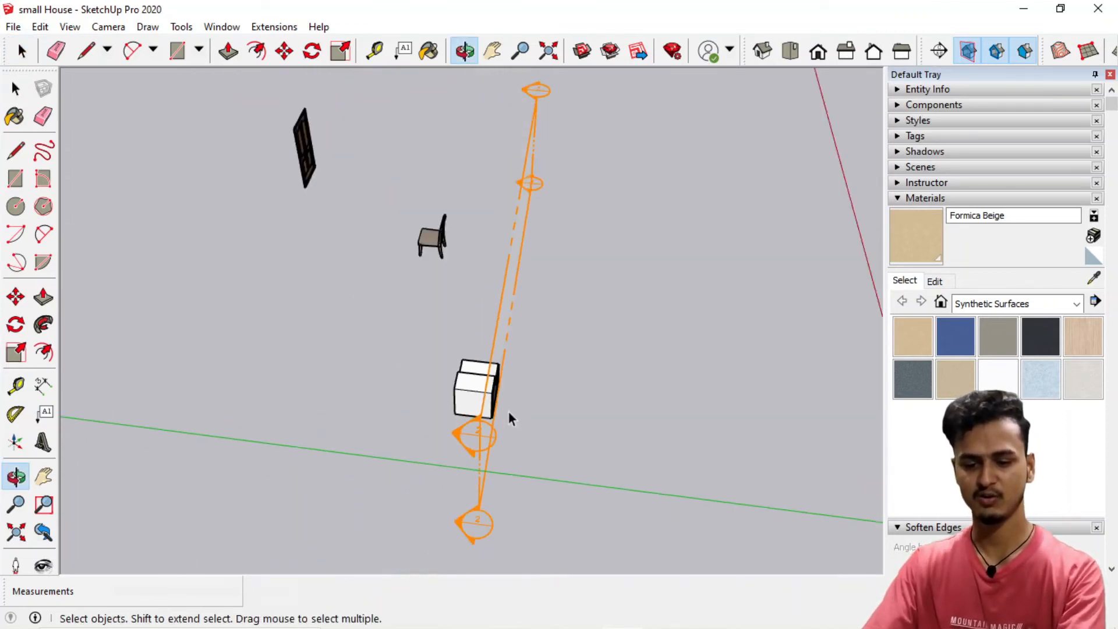
pyautogui.scroll(3, 508, 407)
pyautogui.click(501, 313)
pyautogui.press('Delete')
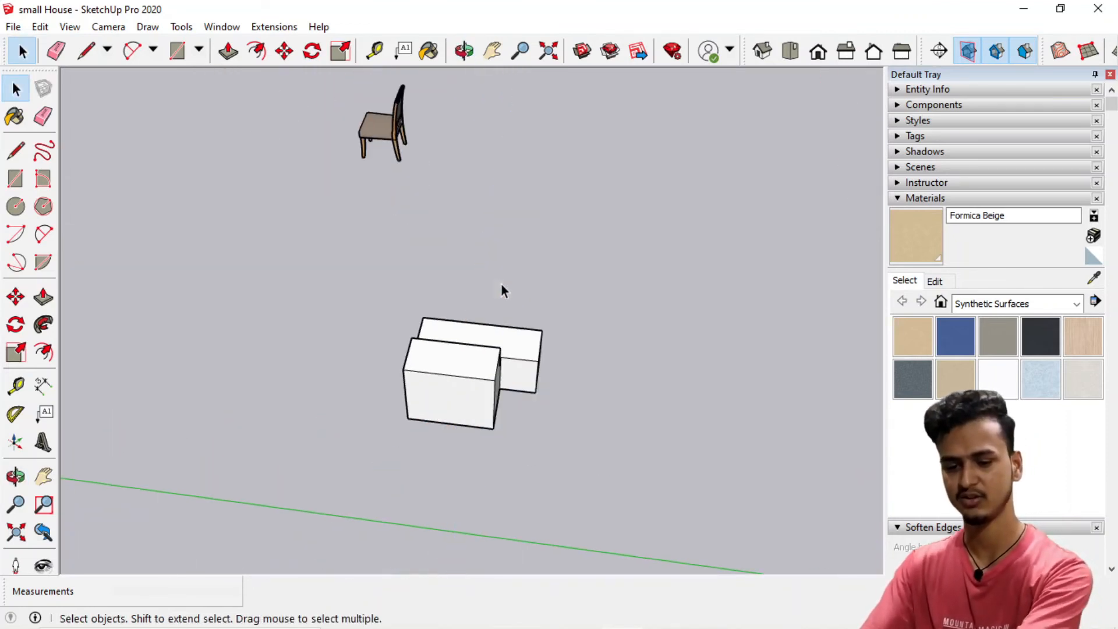
# - Place a section plane on the rear face of the chair's backrest, keeping the name Section 3 and symbol 3
pyautogui.scroll(-3, 428, 165)
pyautogui.scroll(5, 438, 187)
pyautogui.moveTo(459, 279); pyautogui.dragTo(499, 272, button='middle')
pyautogui.moveTo(500, 272); pyautogui.dragTo(463, 295)
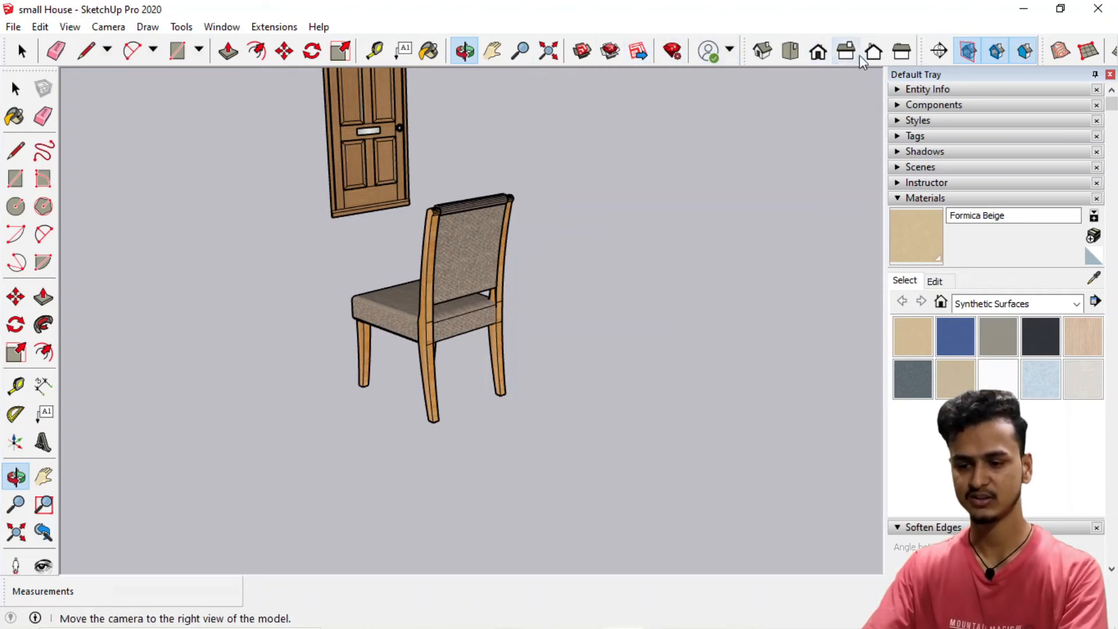
pyautogui.click(939, 51)
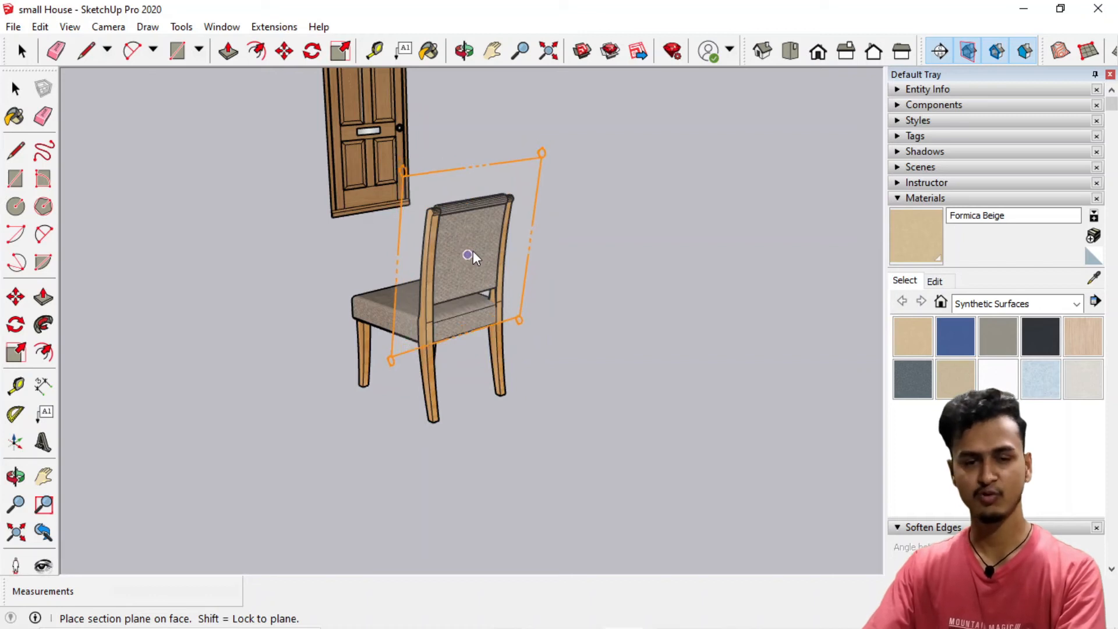
pyautogui.scroll(-6, 471, 252)
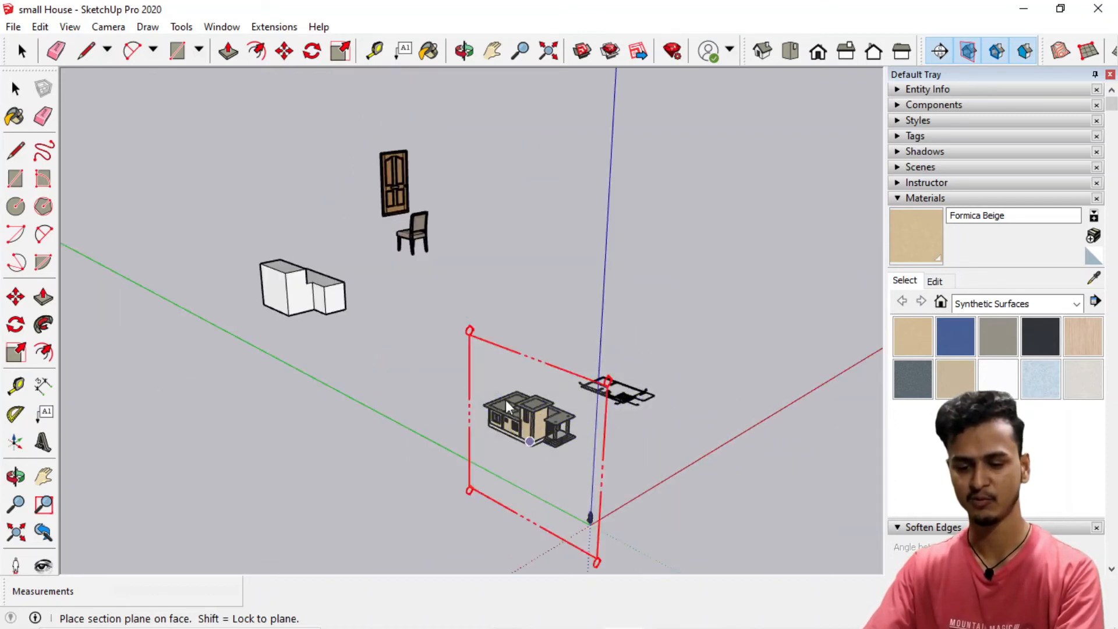
pyautogui.scroll(6, 442, 204)
pyautogui.scroll(8, 367, 186)
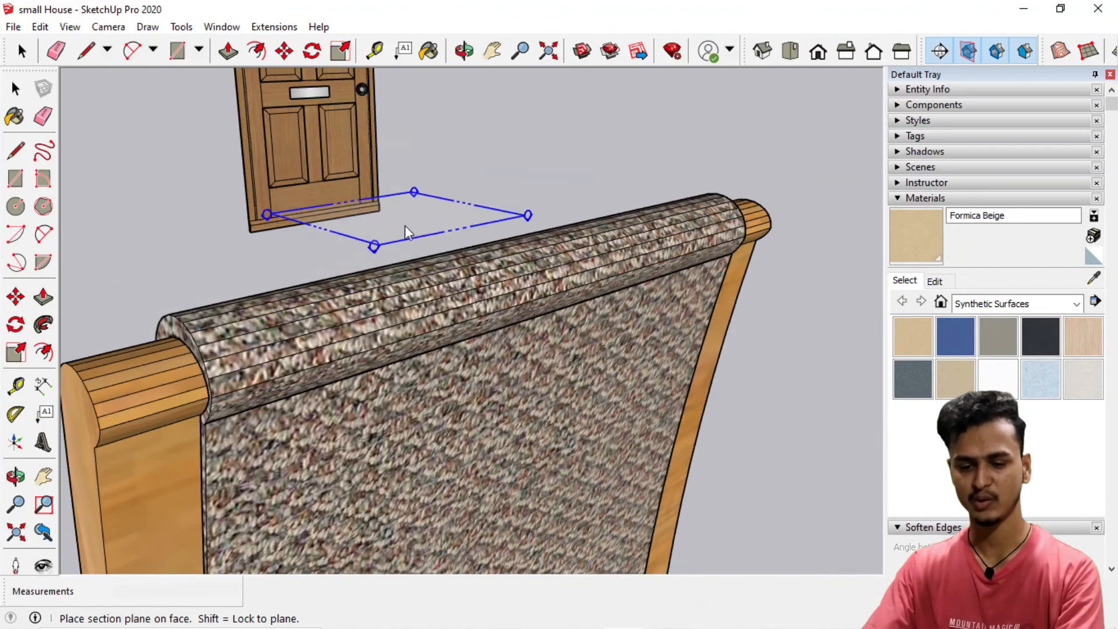
pyautogui.scroll(-2, 445, 260)
pyautogui.scroll(-2, 497, 270)
pyautogui.scroll(-1, 481, 253)
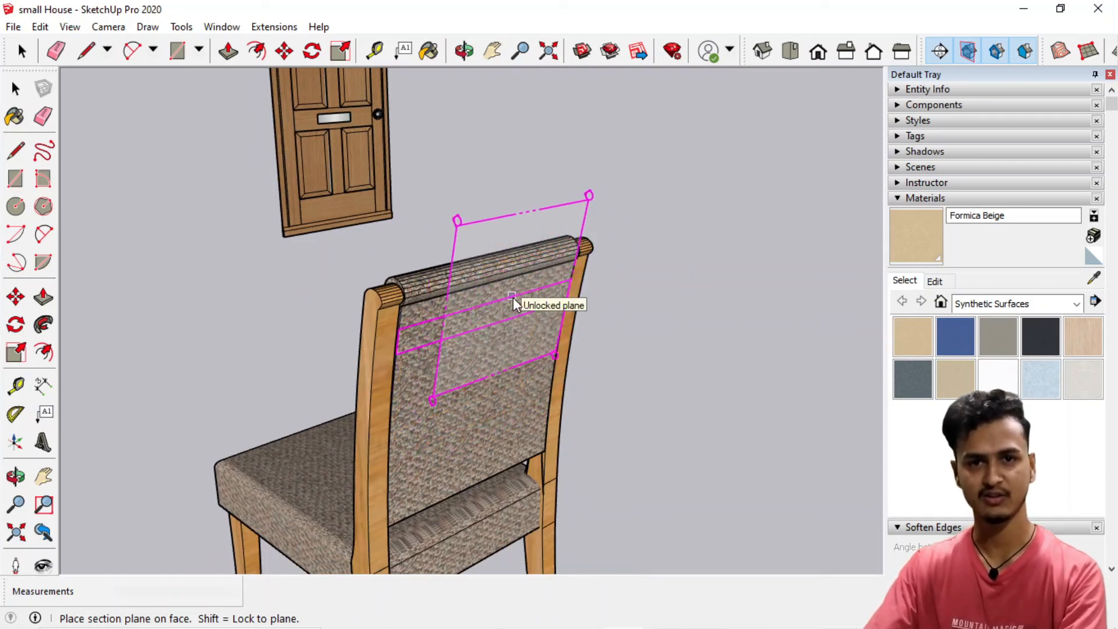
pyautogui.scroll(-3, 527, 255)
pyautogui.scroll(2, 523, 298)
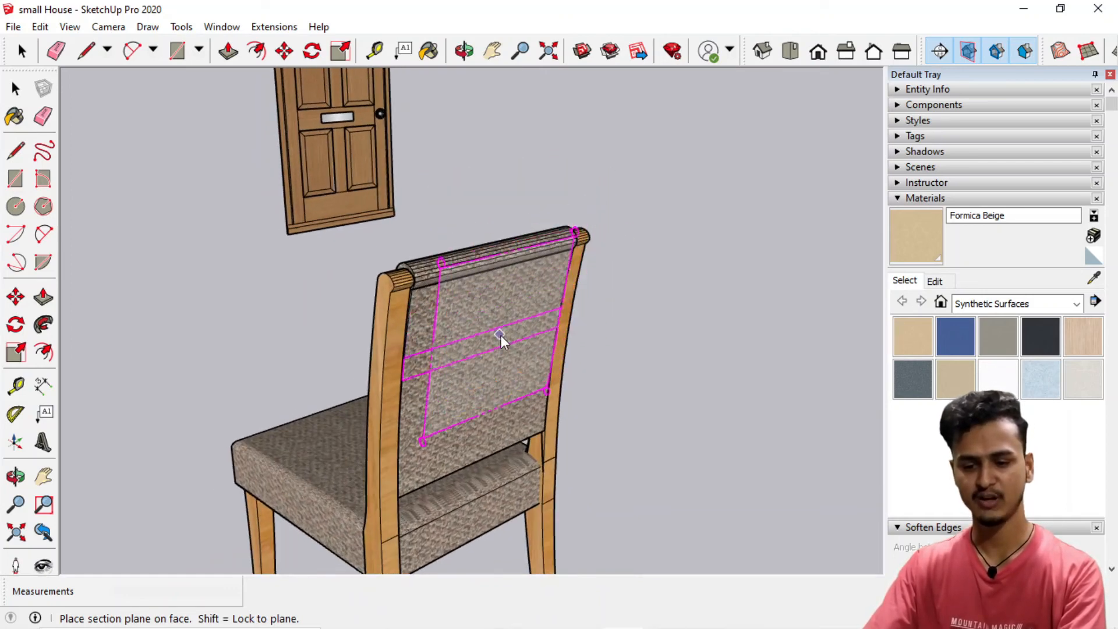
pyautogui.click(505, 325)
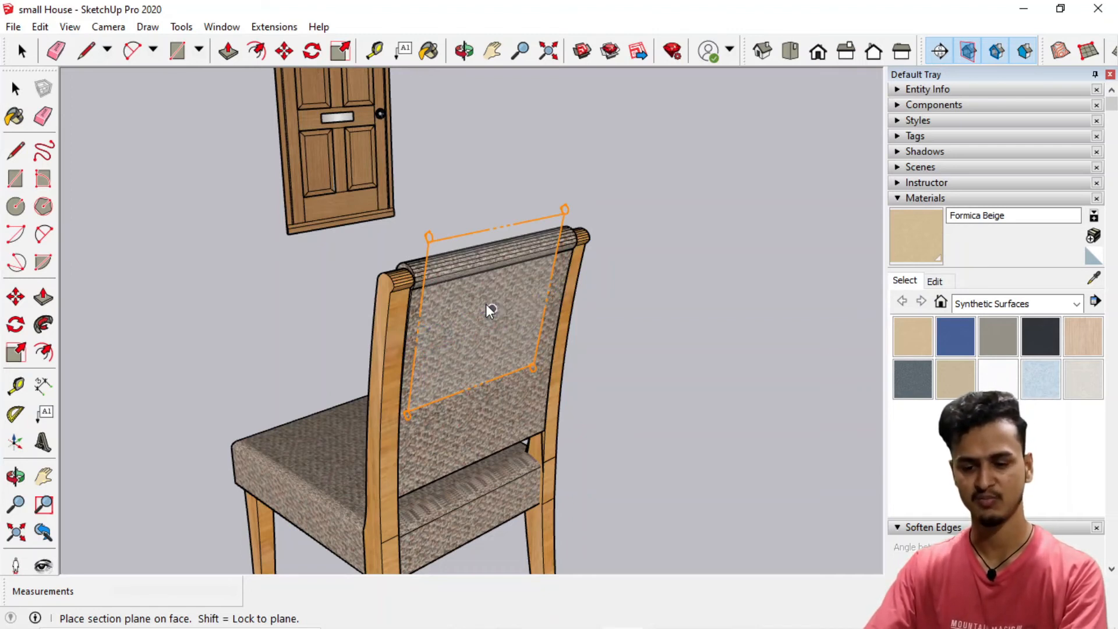
pyautogui.click(487, 305)
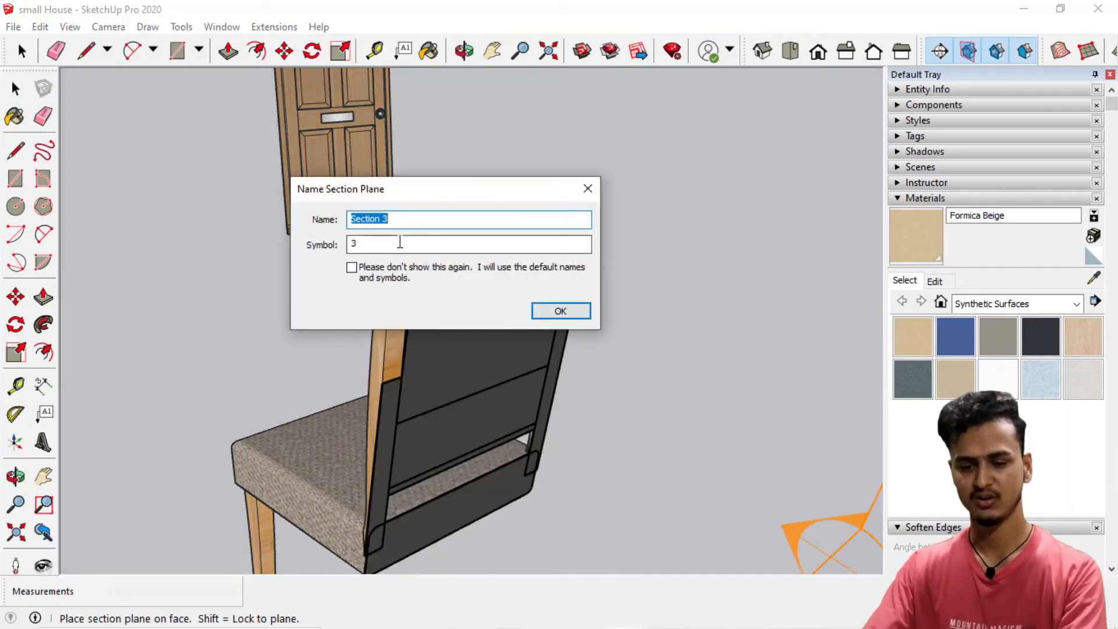
pyautogui.click(560, 310)
# - Move the chair's section plane about 2' 11" forward so that it cuts through the seat
pyautogui.scroll(-10, 554, 315)
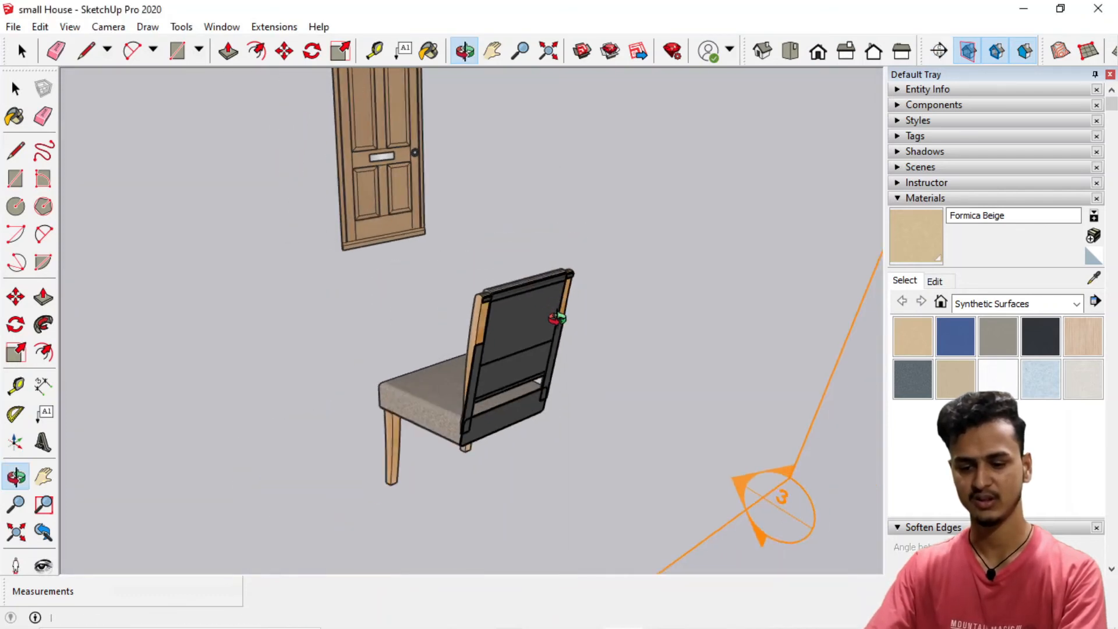
pyautogui.scroll(-3, 568, 370)
pyautogui.moveTo(511, 377); pyautogui.dragTo(574, 495)
pyautogui.press('space')
pyautogui.press('m')
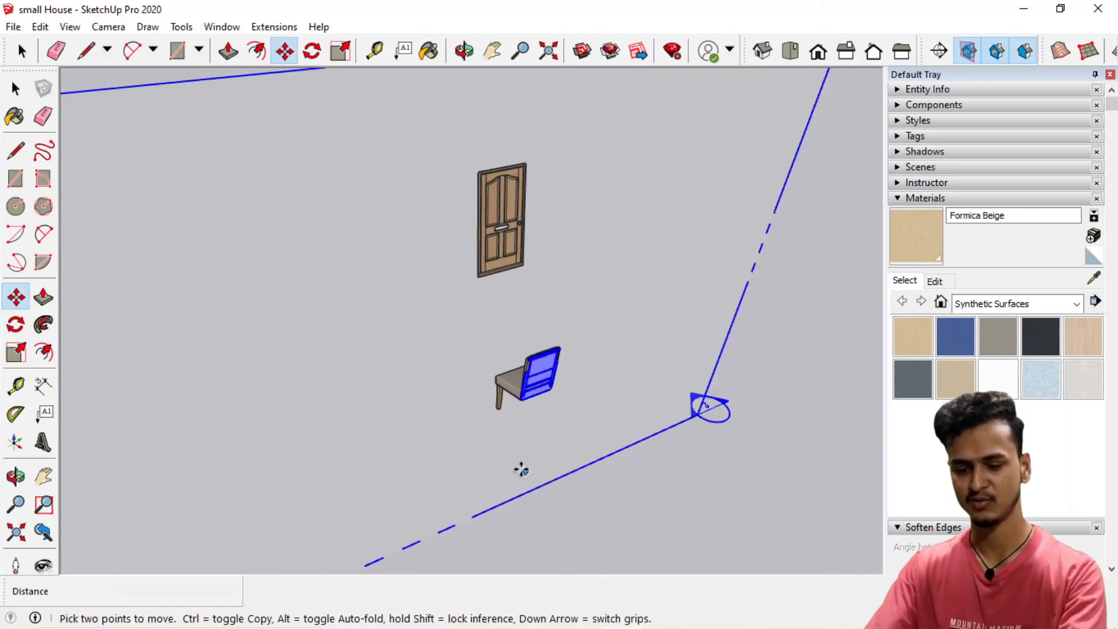
pyautogui.click(523, 485)
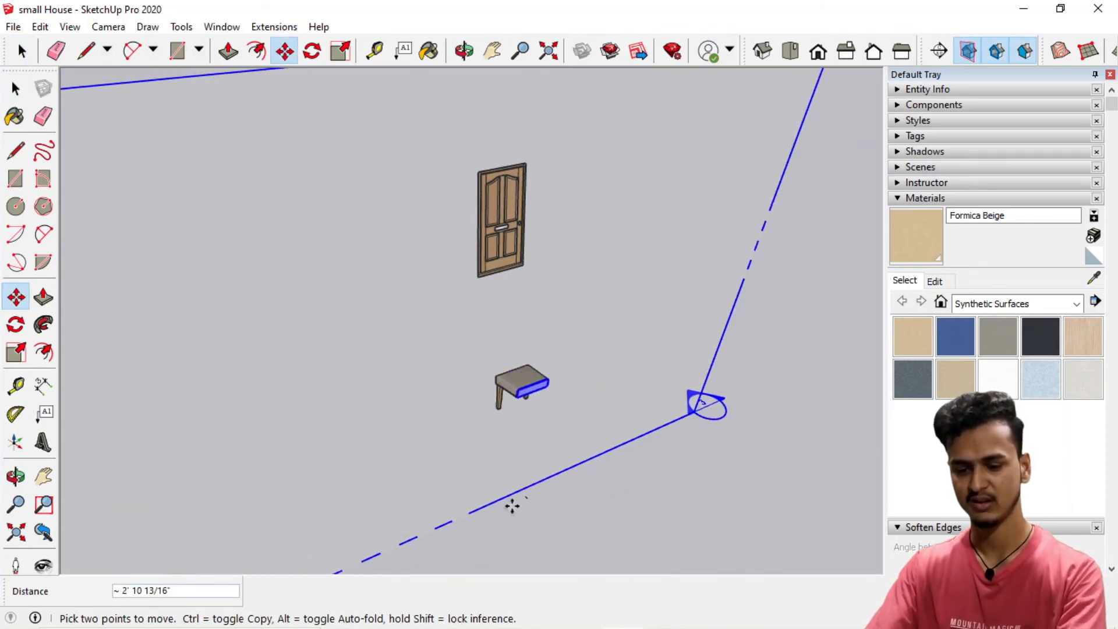
# - Reverse the cut direction of the chair's section plane and view the backrest side
pyautogui.press('space')
pyautogui.press('o')
pyautogui.moveTo(717, 474); pyautogui.dragTo(653, 502)
pyautogui.press('space')
pyautogui.rightClick(628, 481)
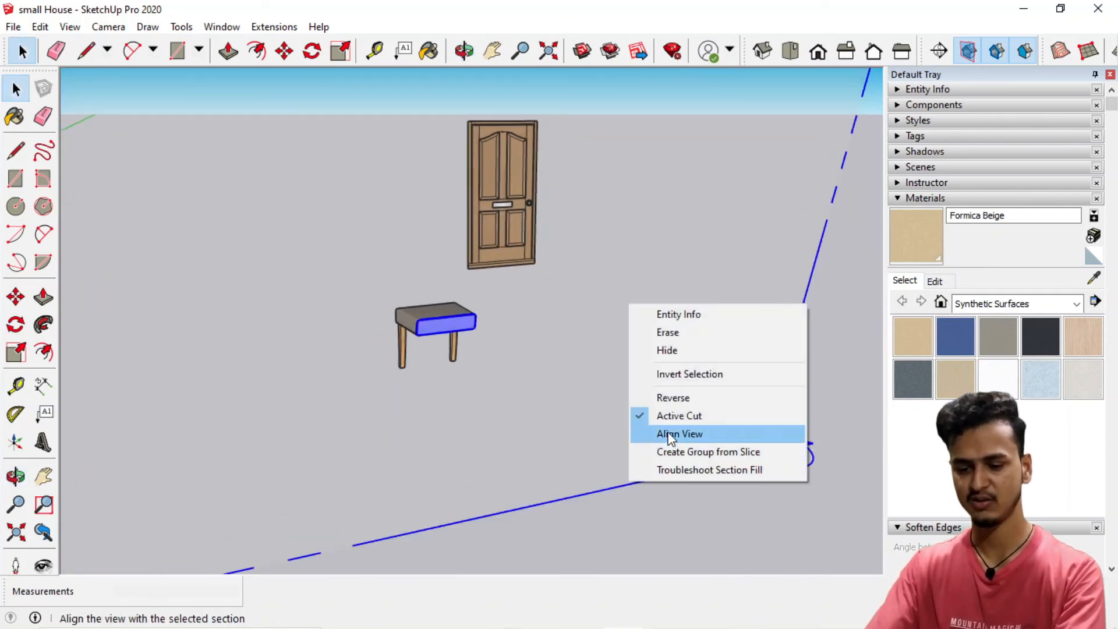
pyautogui.click(649, 402)
pyautogui.press('o')
pyautogui.moveTo(444, 422); pyautogui.dragTo(776, 436)
pyautogui.moveTo(681, 578); pyautogui.dragTo(516, 414)
# - Delete the section plane that cuts the chair
pyautogui.press('space')
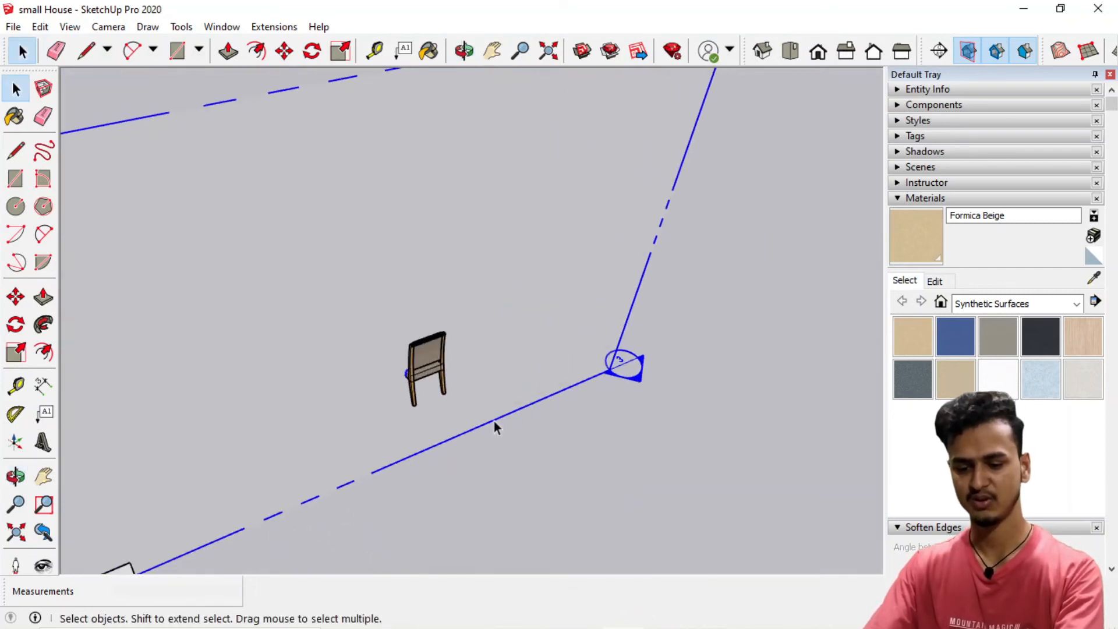
pyautogui.scroll(-5, 495, 427)
pyautogui.scroll(-3, 419, 165)
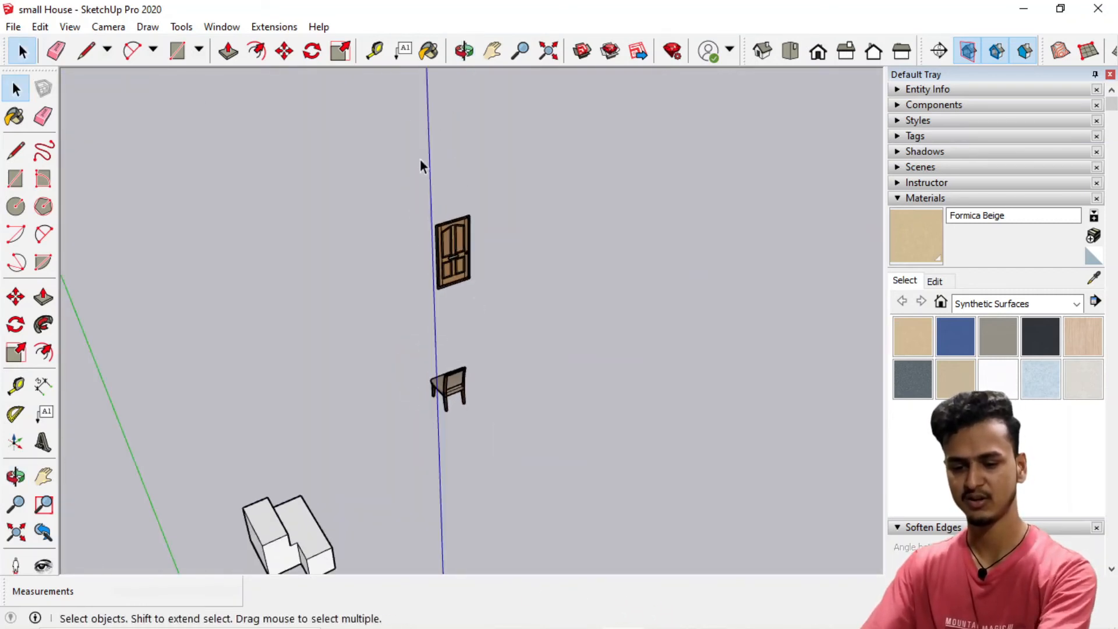
# - Place a section plane on the narrow side face of the door, keeping the symbol 4
pyautogui.scroll(6, 443, 239)
pyautogui.moveTo(443, 239); pyautogui.dragTo(628, 185, button='middle')
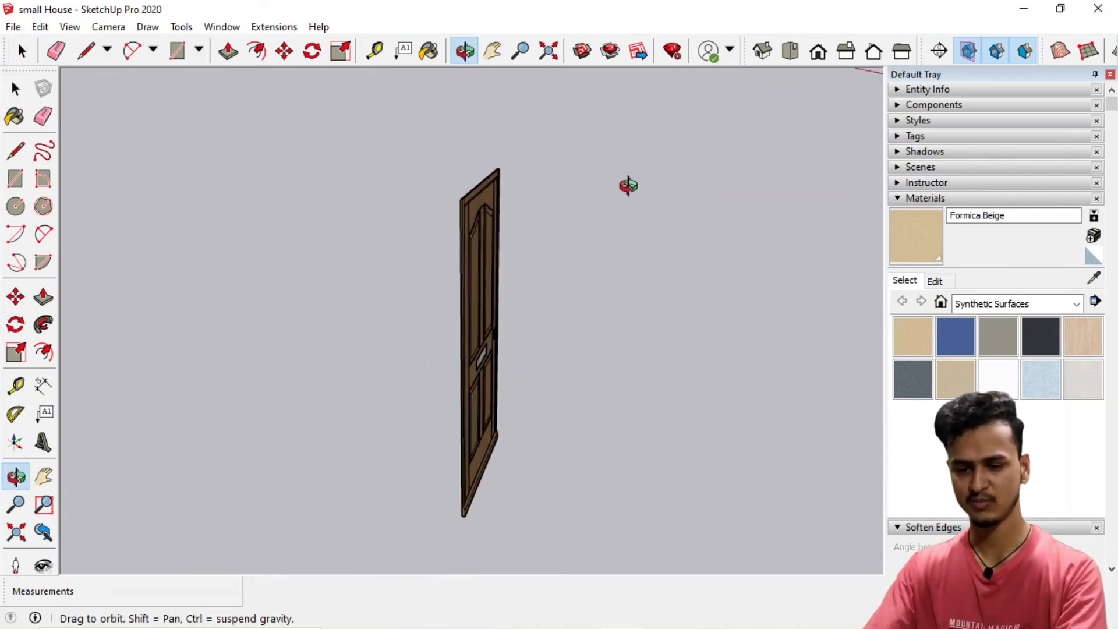
pyautogui.click(939, 51)
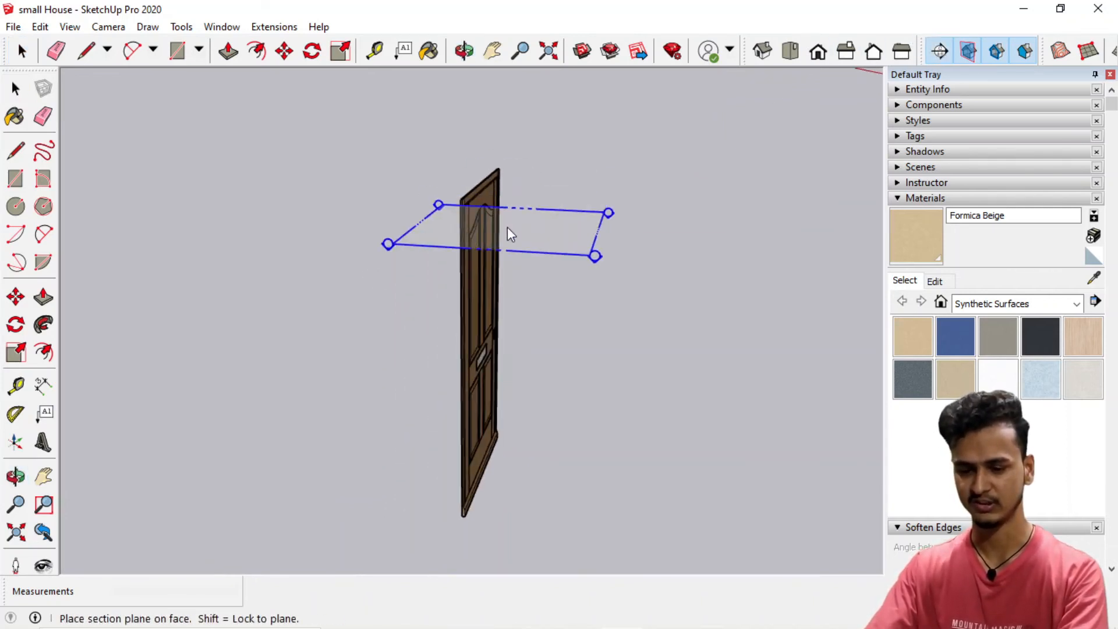
pyautogui.click(462, 367)
pyautogui.click(559, 309)
# - Move the door's section plane about 14' 1" inward so that it cuts through the door panel
pyautogui.moveTo(538, 322); pyautogui.dragTo(460, 408, button='middle')
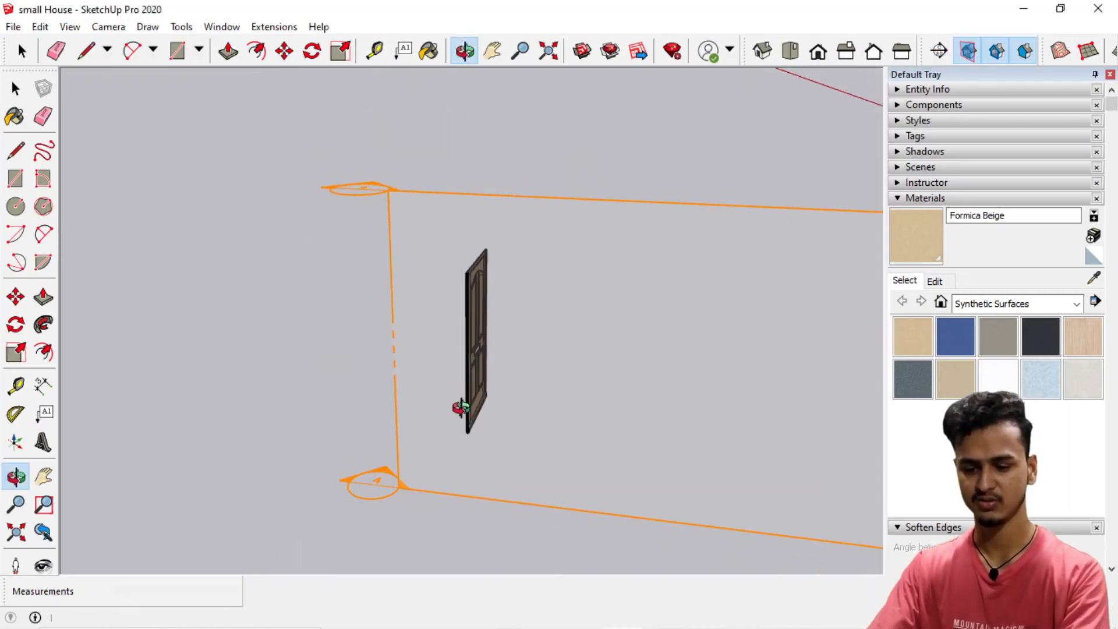
pyautogui.press('m')
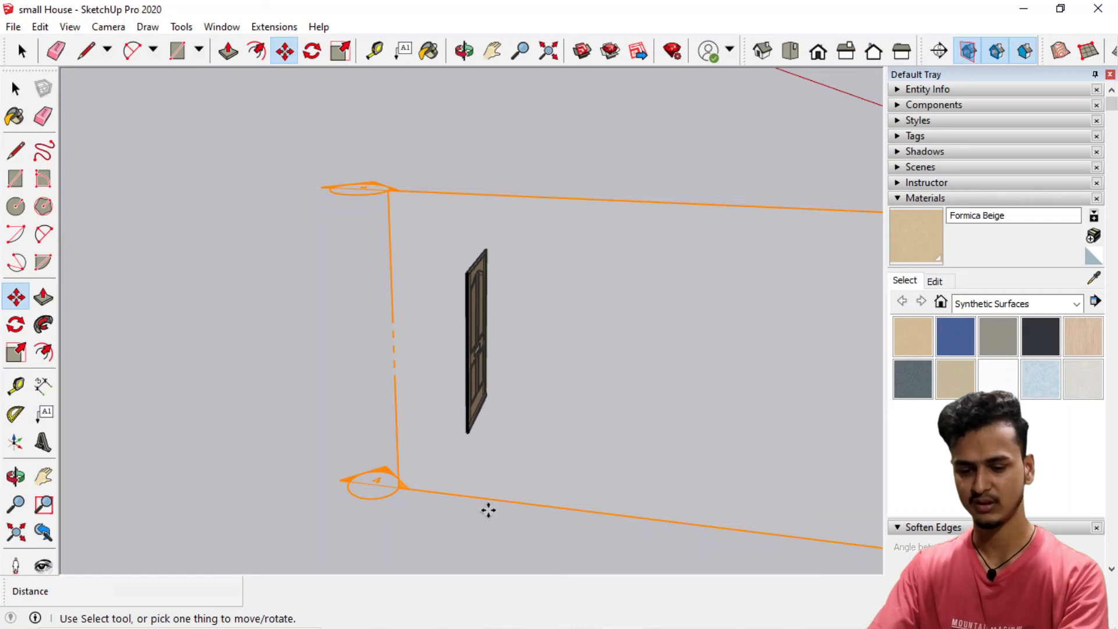
pyautogui.click(491, 501)
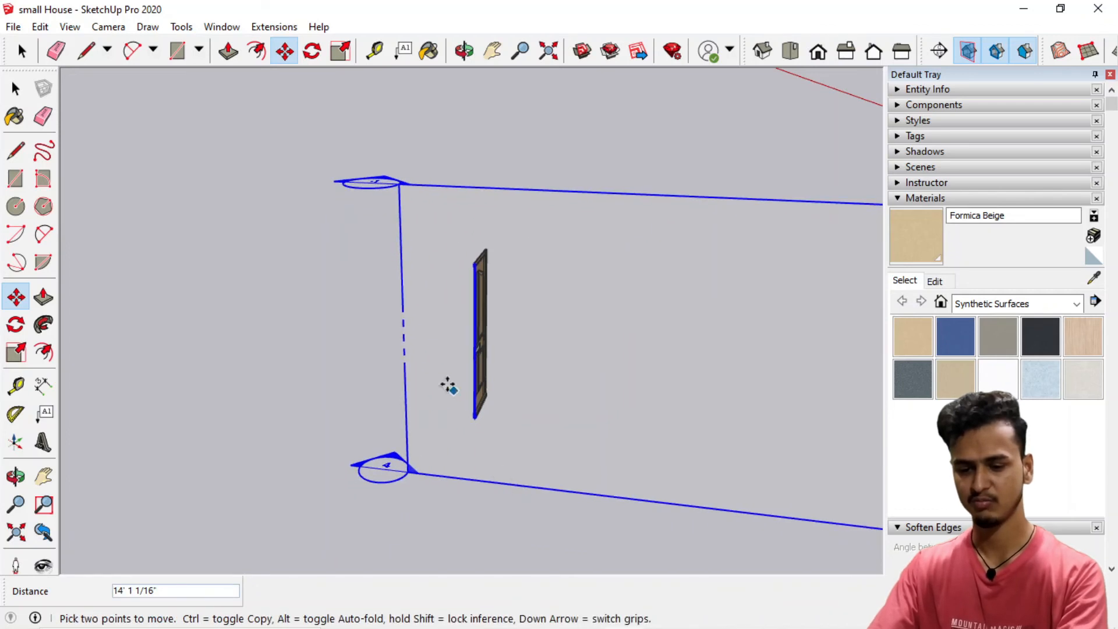
pyautogui.press('space')
# - Delete the section plane that cuts the door
pyautogui.click(447, 385)
pyautogui.scroll(2, 447, 384)
pyautogui.moveTo(446, 385); pyautogui.dragTo(478, 421, button='middle')
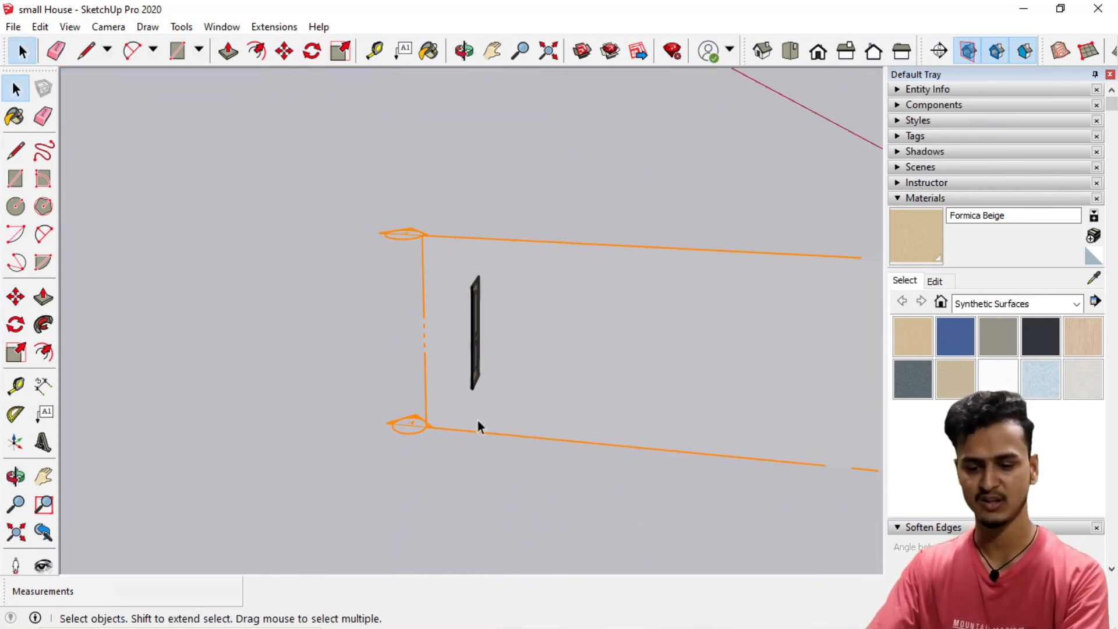
pyautogui.press('Delete')
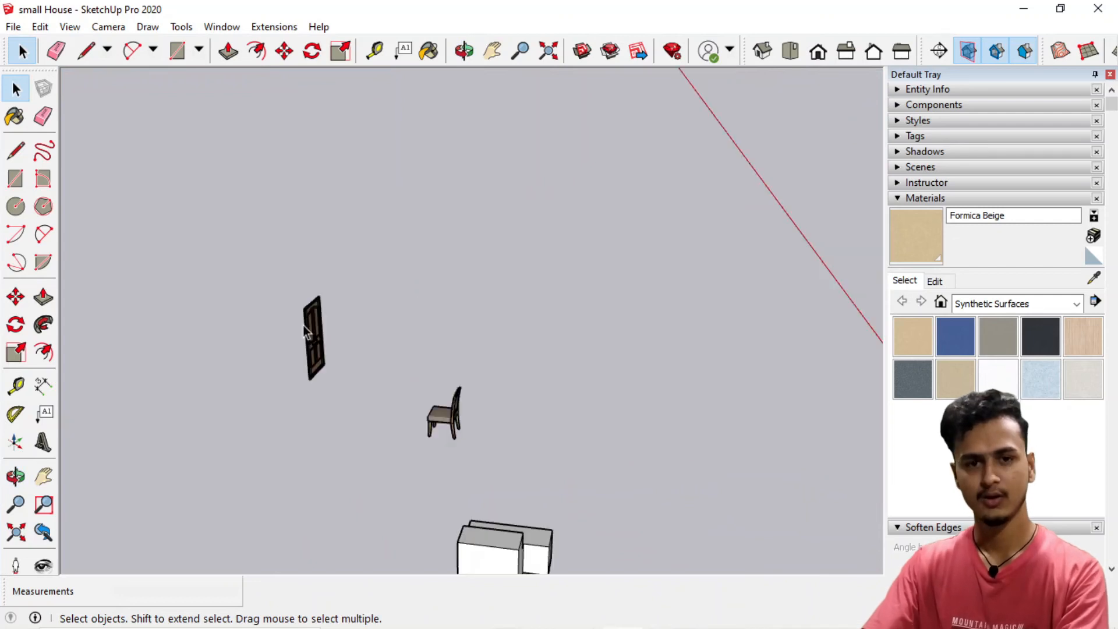
# - Place a horizontal section plane on top of the house, keeping the name Section 5 and symbol 5
pyautogui.scroll(-5, 297, 325)
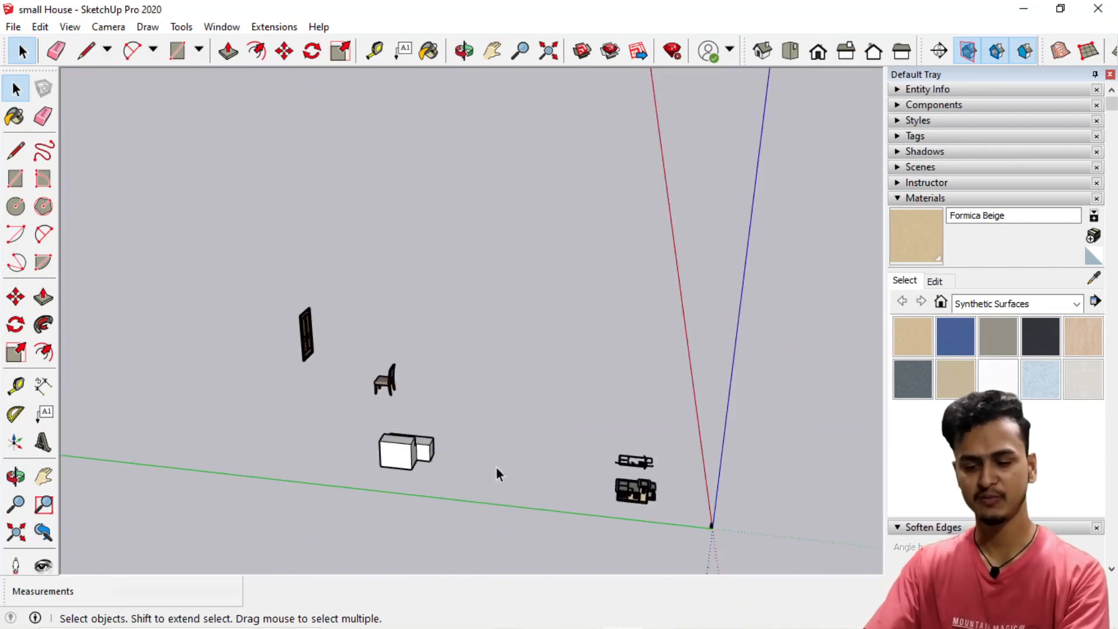
pyautogui.scroll(2, 644, 500)
pyautogui.scroll(2, 645, 505)
pyautogui.moveTo(645, 505); pyautogui.dragTo(562, 480, button='middle')
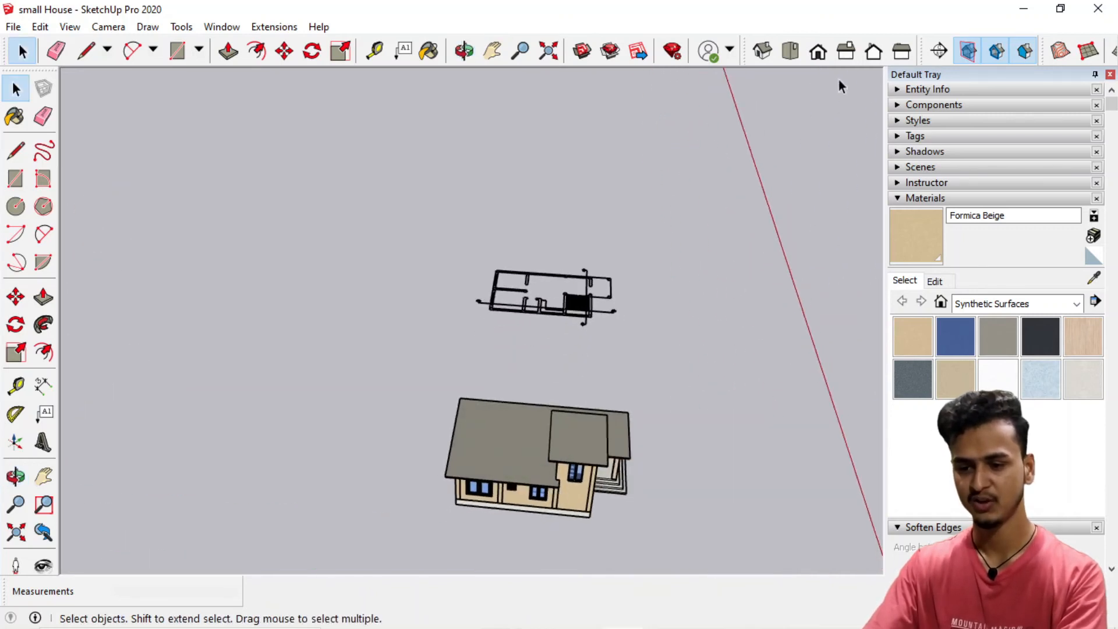
pyautogui.click(938, 51)
pyautogui.scroll(2, 513, 443)
pyautogui.click(524, 443)
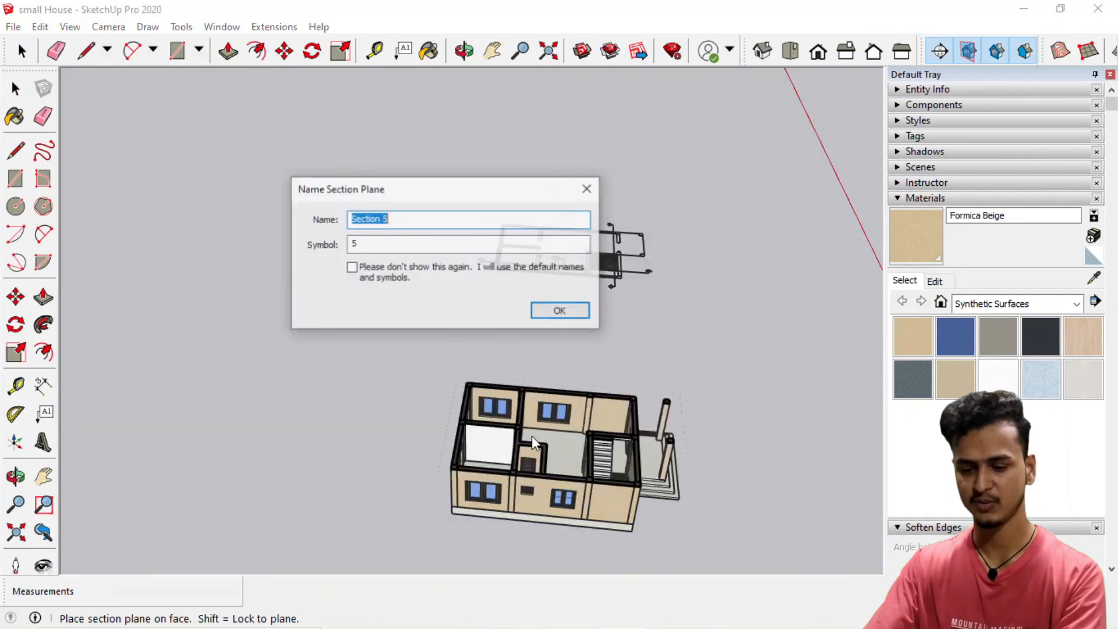
pyautogui.click(560, 311)
pyautogui.moveTo(553, 357); pyautogui.dragTo(485, 383, button='middle')
pyautogui.scroll(-5, 486, 383)
pyautogui.press('space')
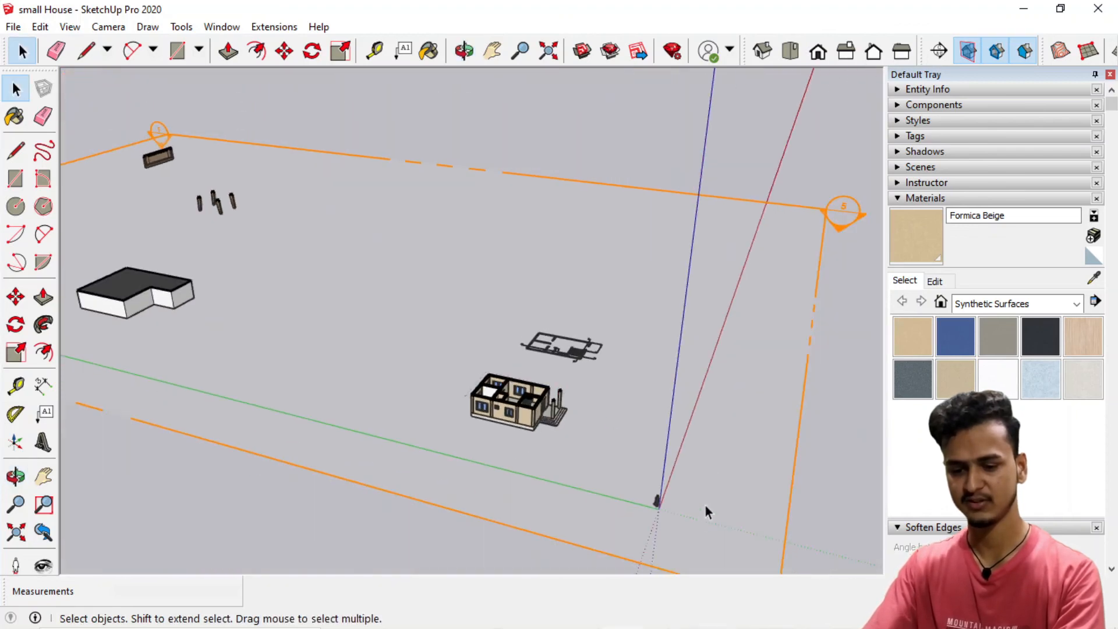
# - Move the horizontal section plane vertically so that it cuts through the house's lower walls, just above floor level
pyautogui.click(465, 513)
pyautogui.press('m')
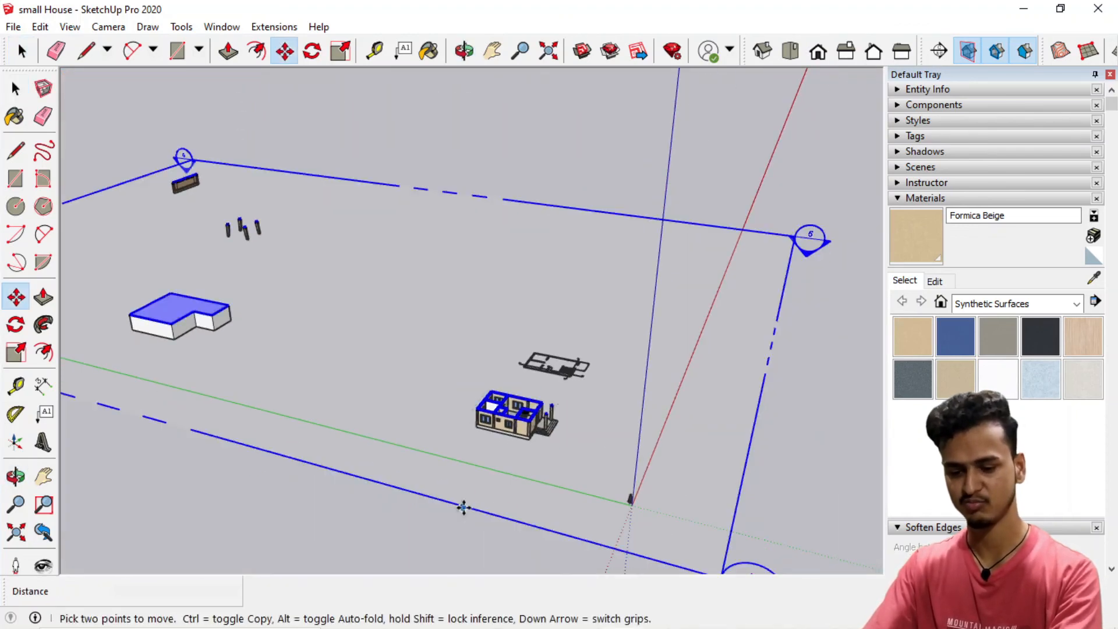
pyautogui.click(464, 514)
pyautogui.scroll(4, 464, 518)
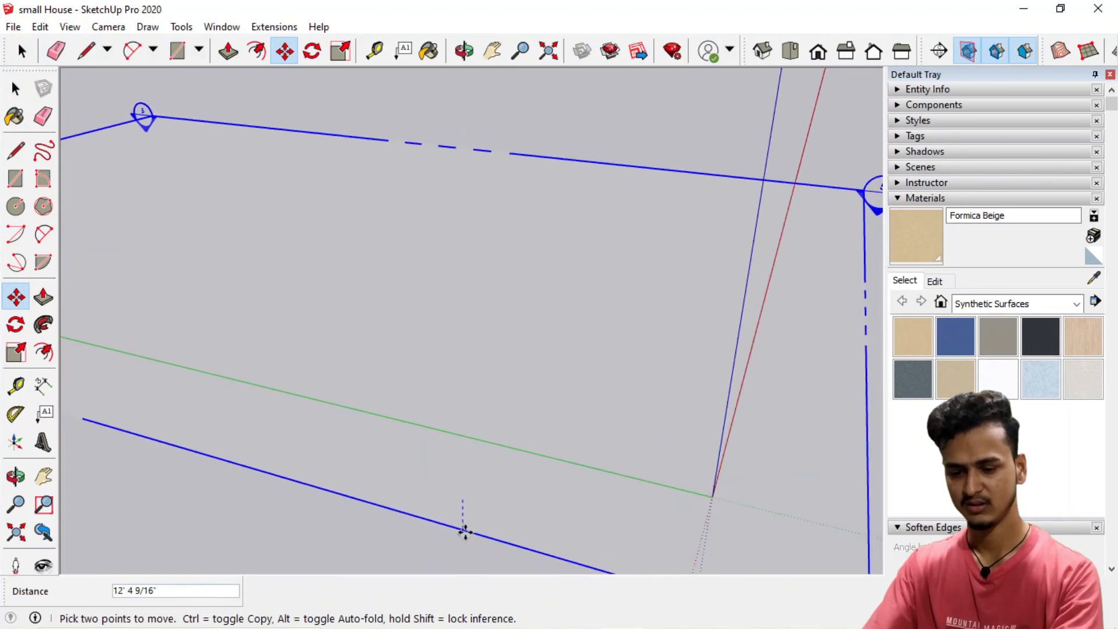
pyautogui.scroll(-2, 464, 518)
pyautogui.scroll(3, 470, 518)
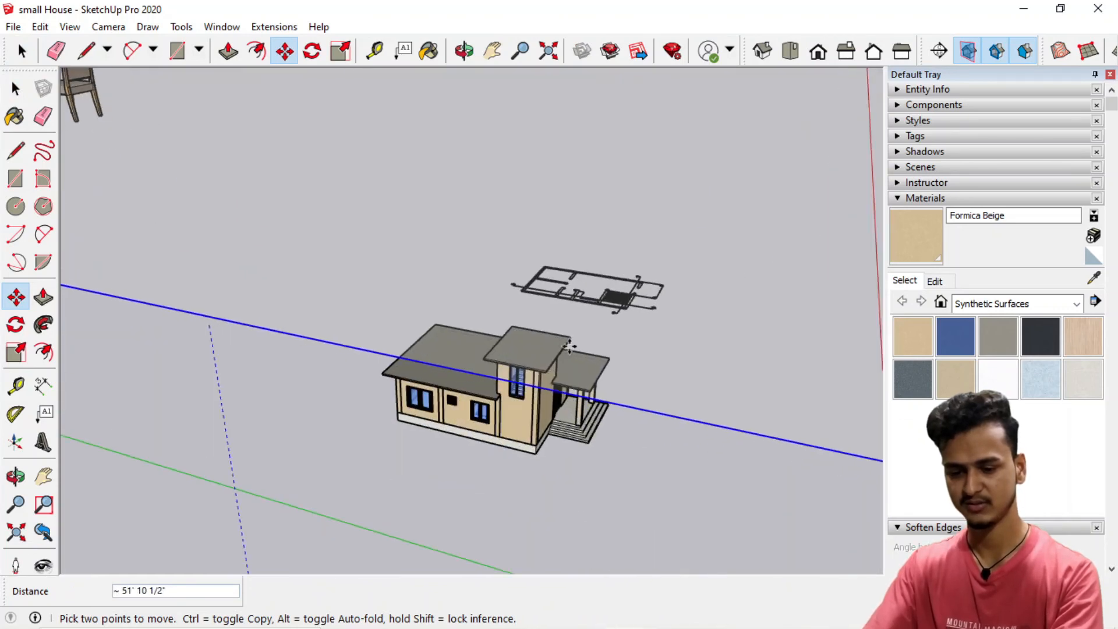
pyautogui.scroll(-3, 507, 499)
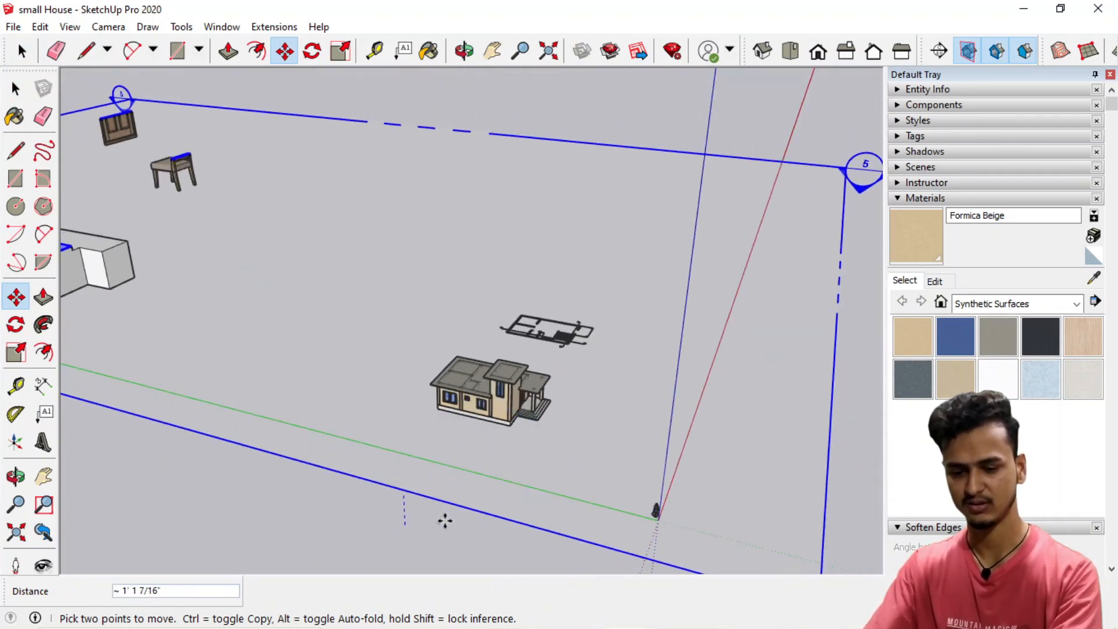
pyautogui.scroll(5, 495, 391)
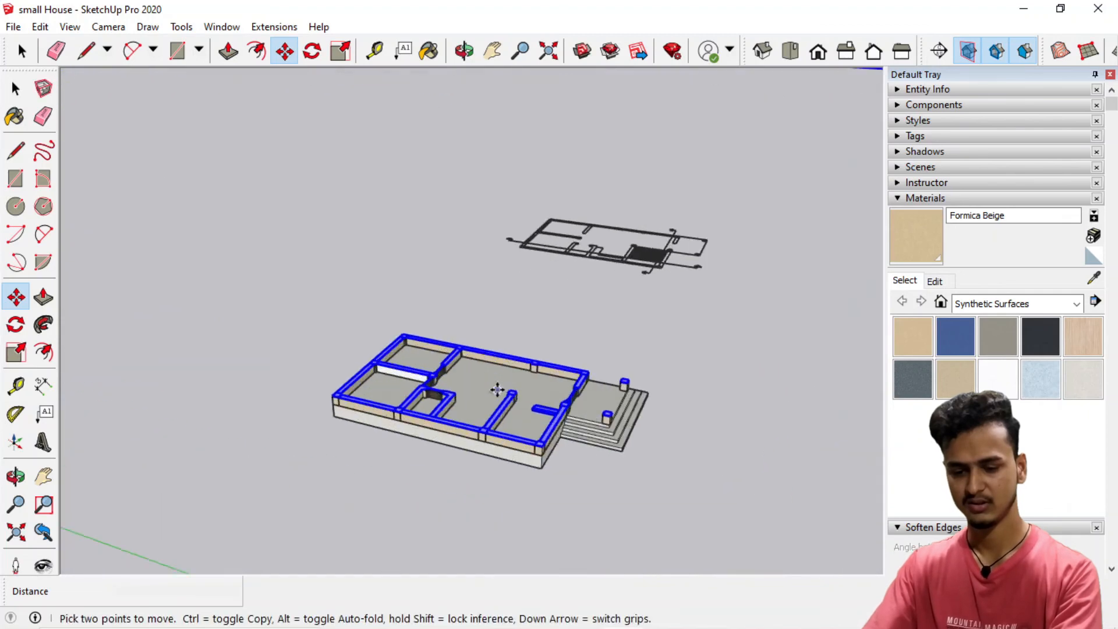
pyautogui.click(15, 89)
# - Examine the horizontally cut house from several angles and switch to the Top view to see its floor plan
pyautogui.scroll(-3, 380, 488)
pyautogui.scroll(-4, 532, 189)
pyautogui.scroll(5, 484, 253)
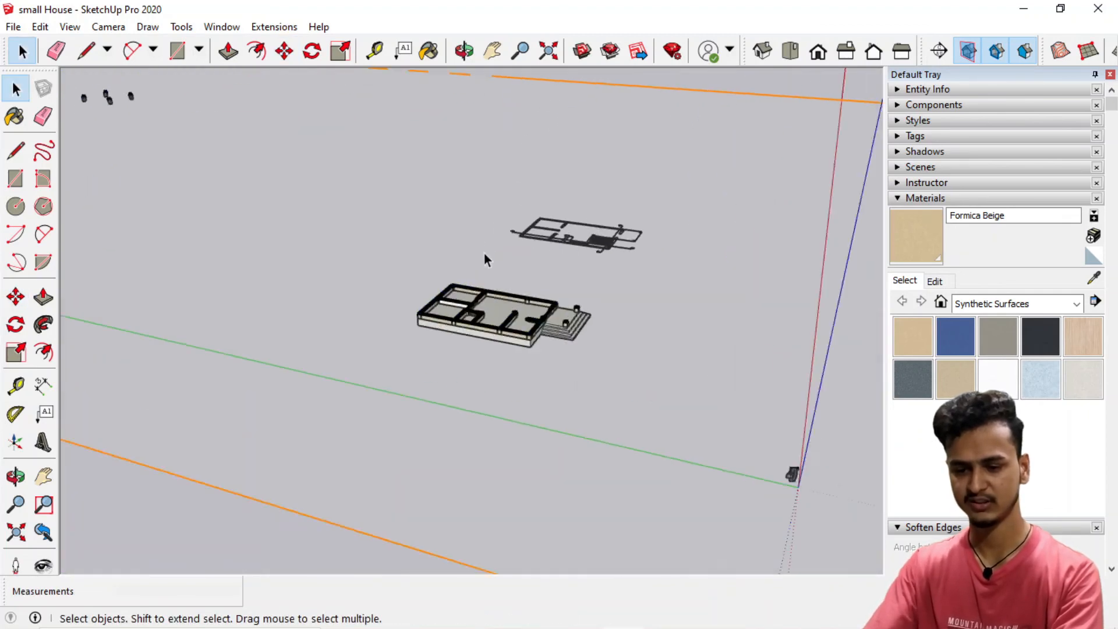
pyautogui.press('o')
pyautogui.moveTo(513, 388); pyautogui.dragTo(198, 417, button='middle')
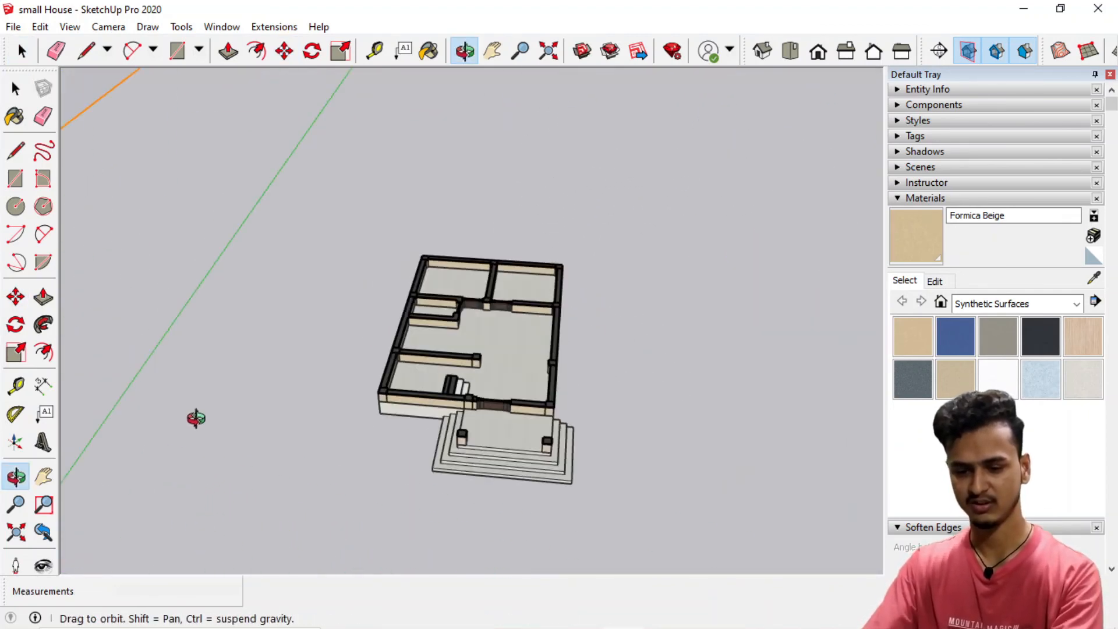
pyautogui.moveTo(428, 251); pyautogui.dragTo(429, 419, button='middle')
pyautogui.moveTo(341, 315); pyautogui.dragTo(418, 205)
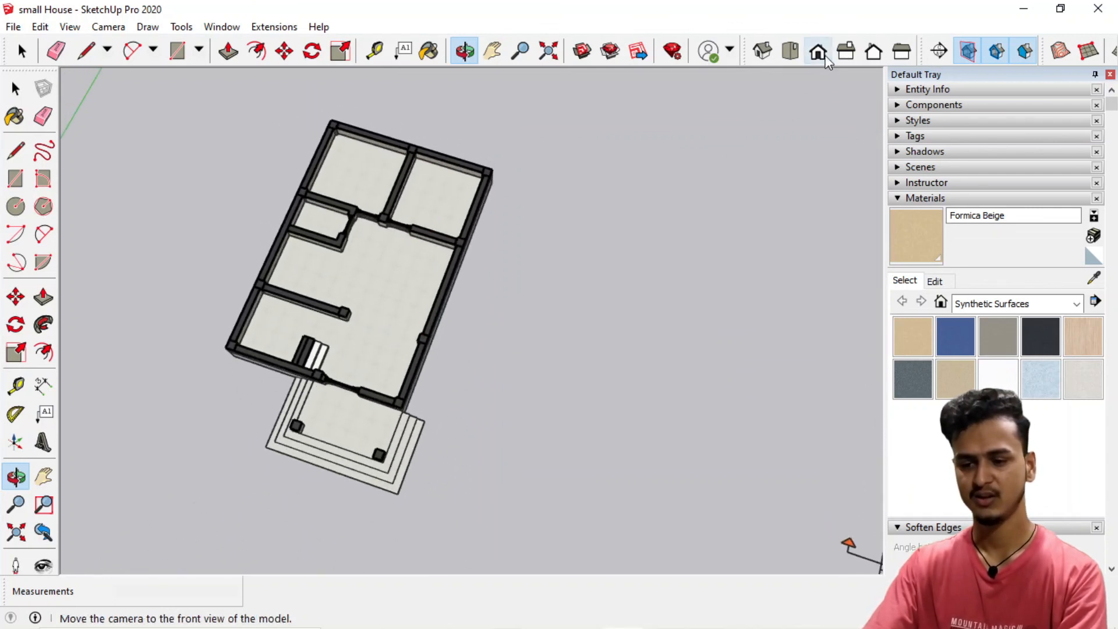
pyautogui.click(792, 52)
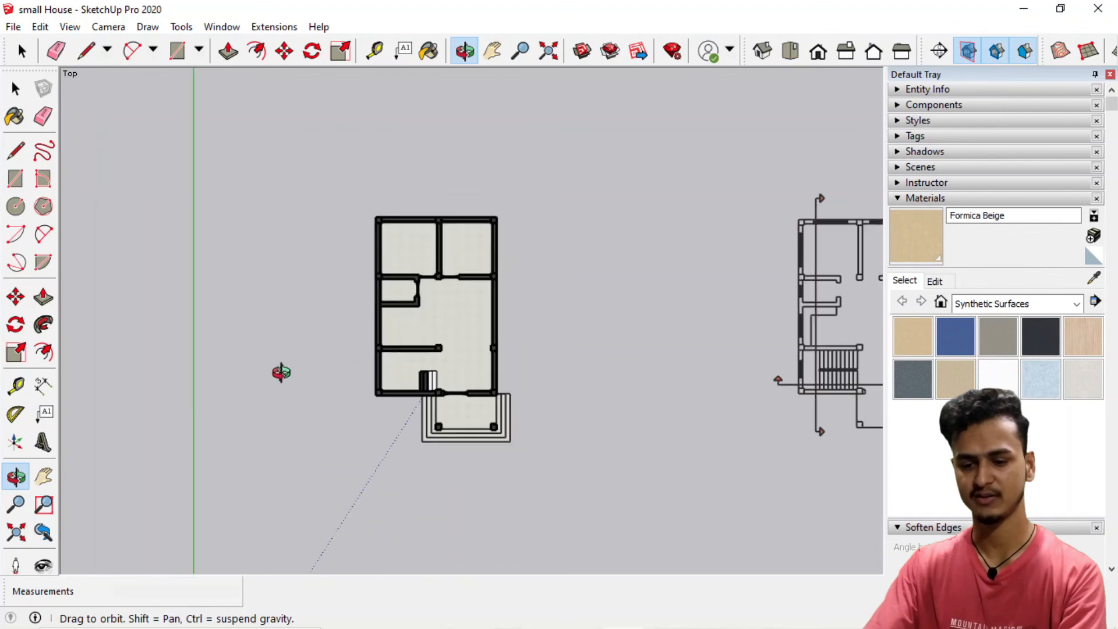